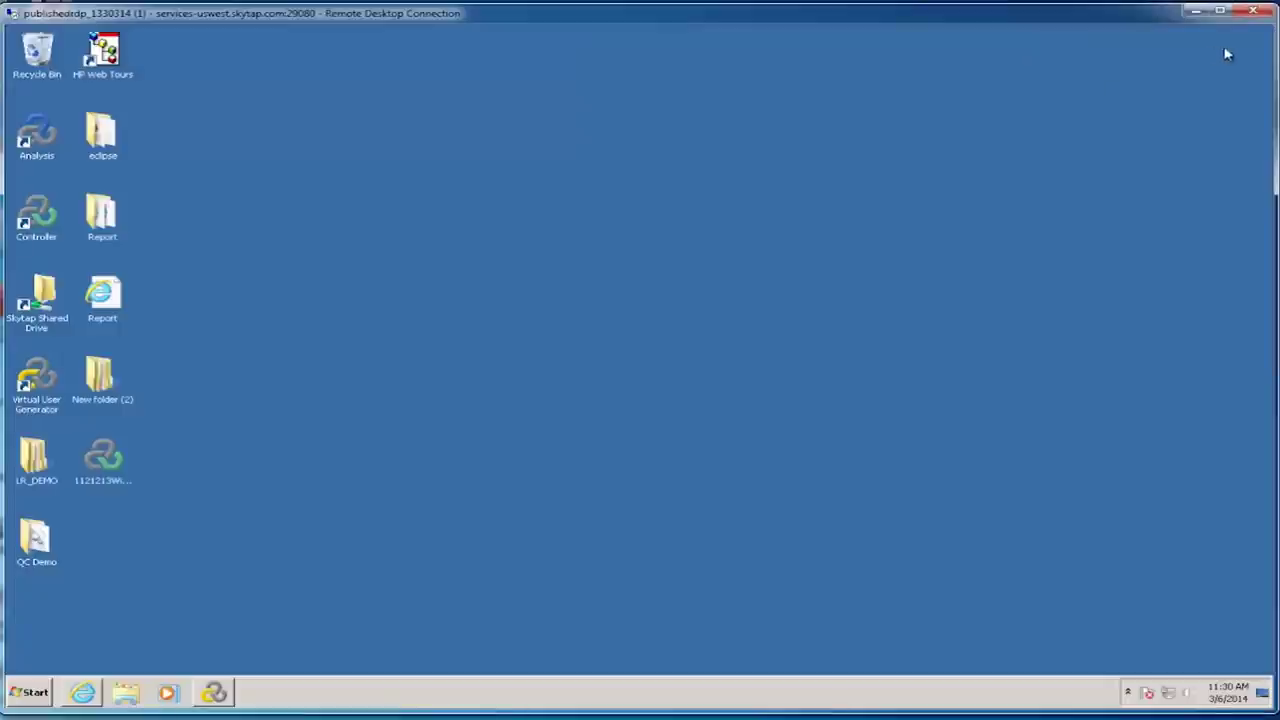
Step: Launch VuGen and confirm it is connected and logged in to ALM project DEFAULT/PC_Demo
left_click(209, 700)
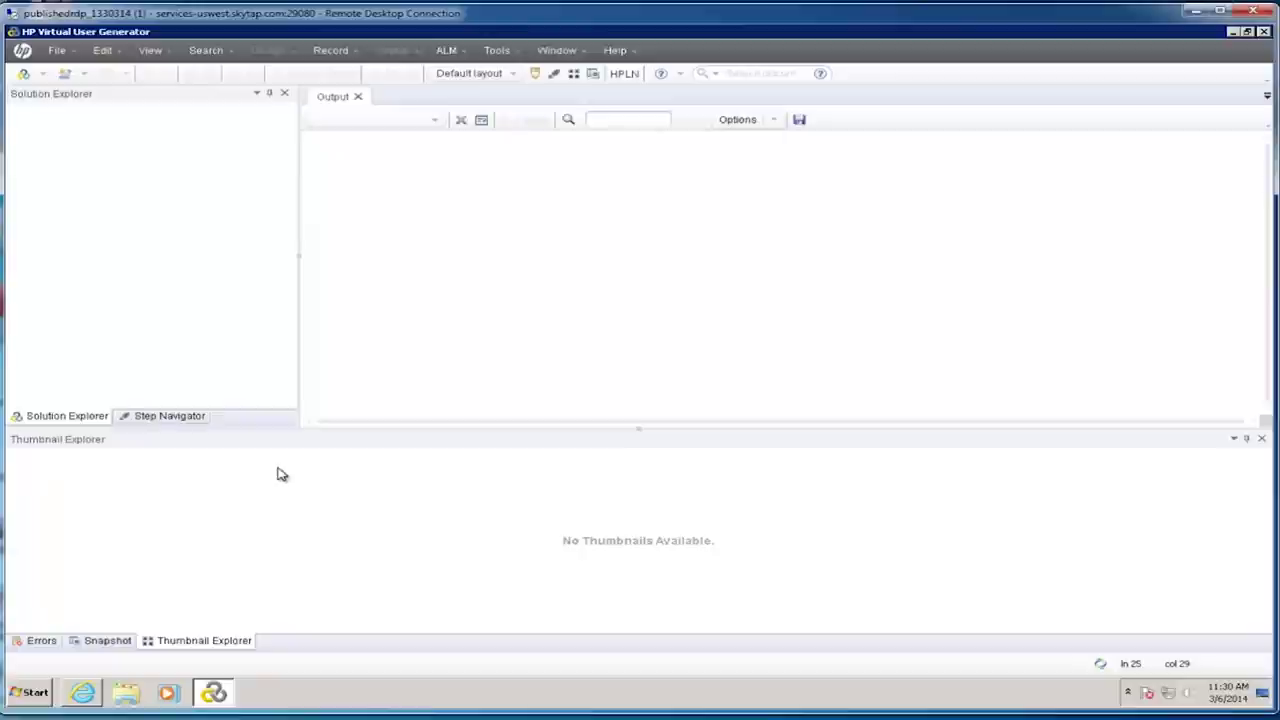
left_click(463, 55)
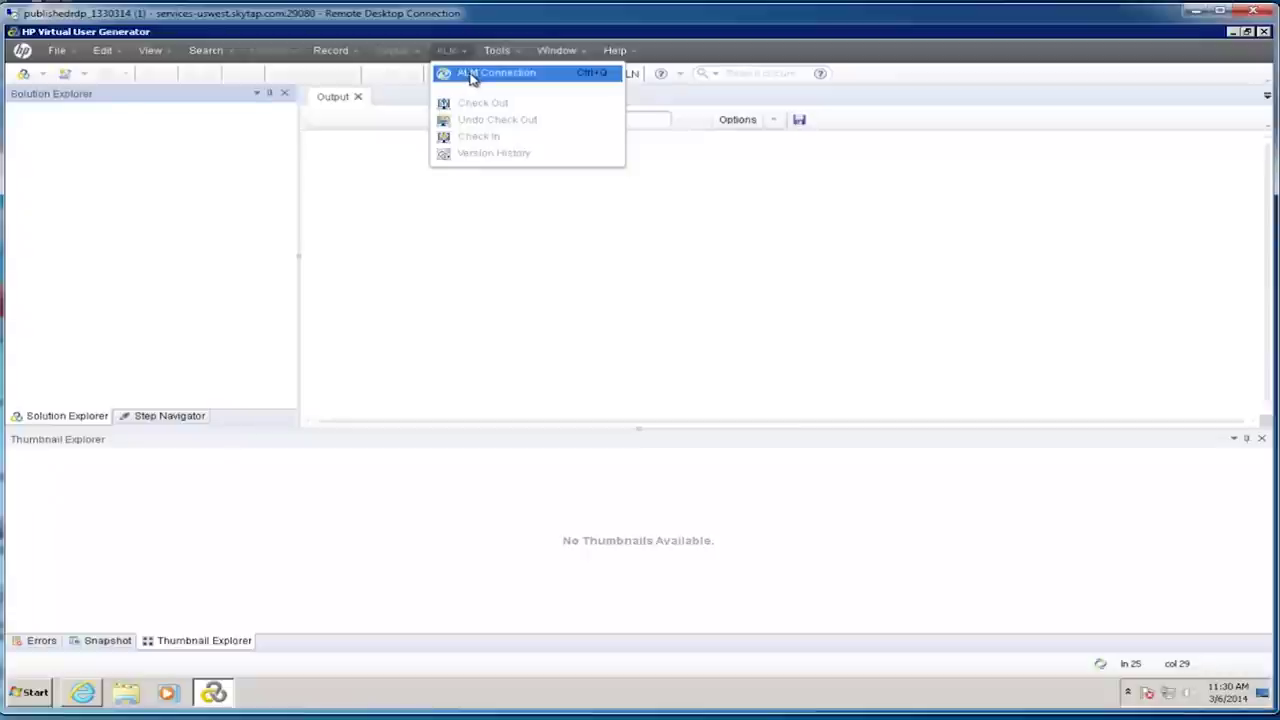
left_click(472, 78)
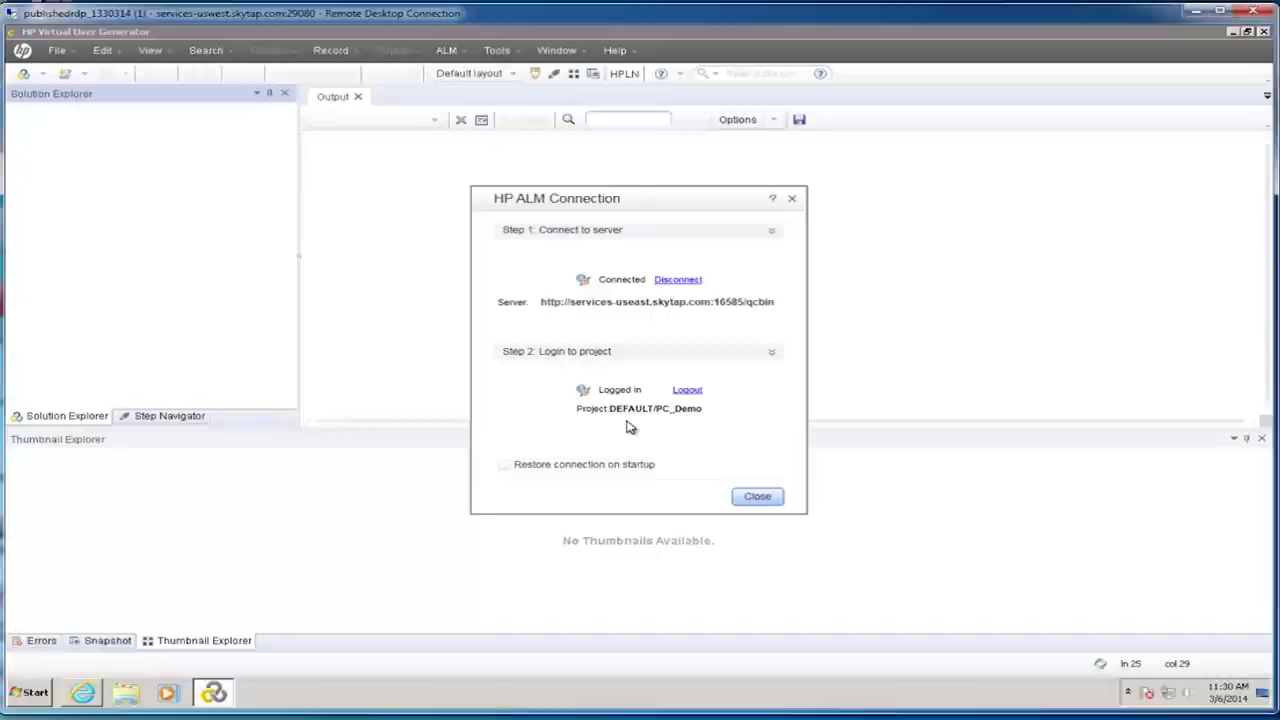
left_click(767, 499)
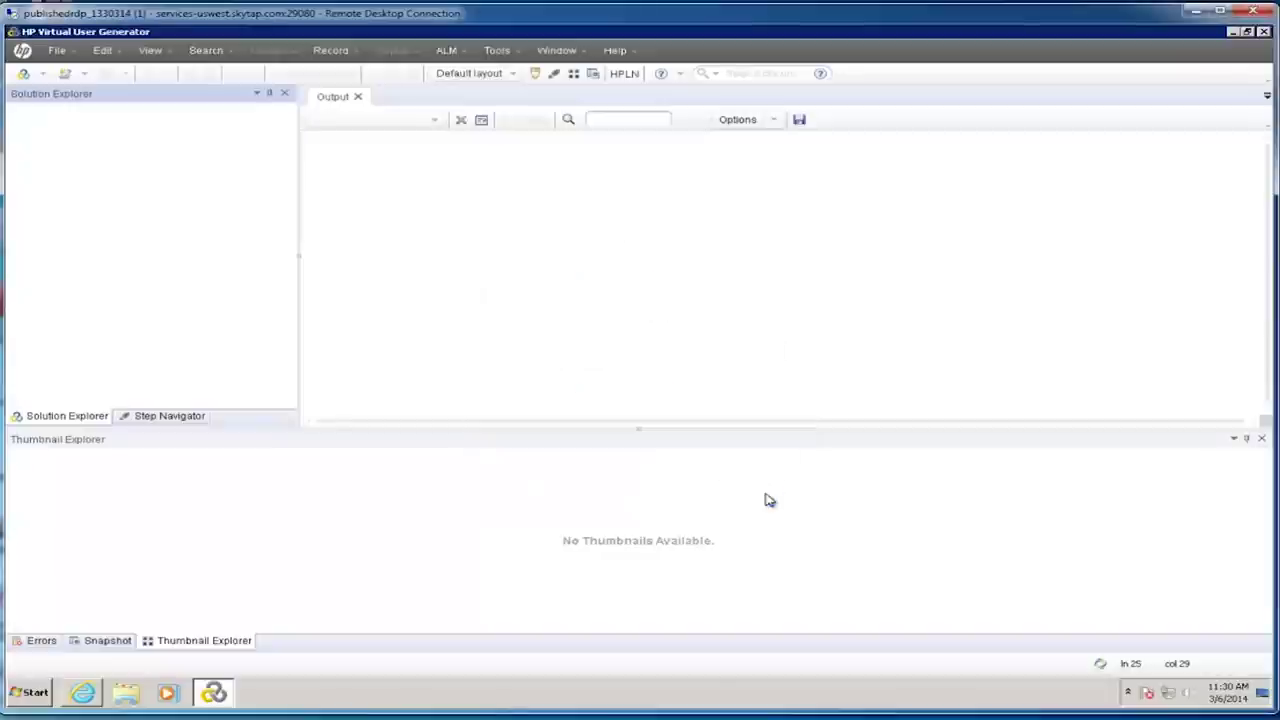
left_click(44, 78)
Step: Open the HP Web Tours Demo script from the ALM Test Plan and scroll through its Action code
left_click(57, 117)
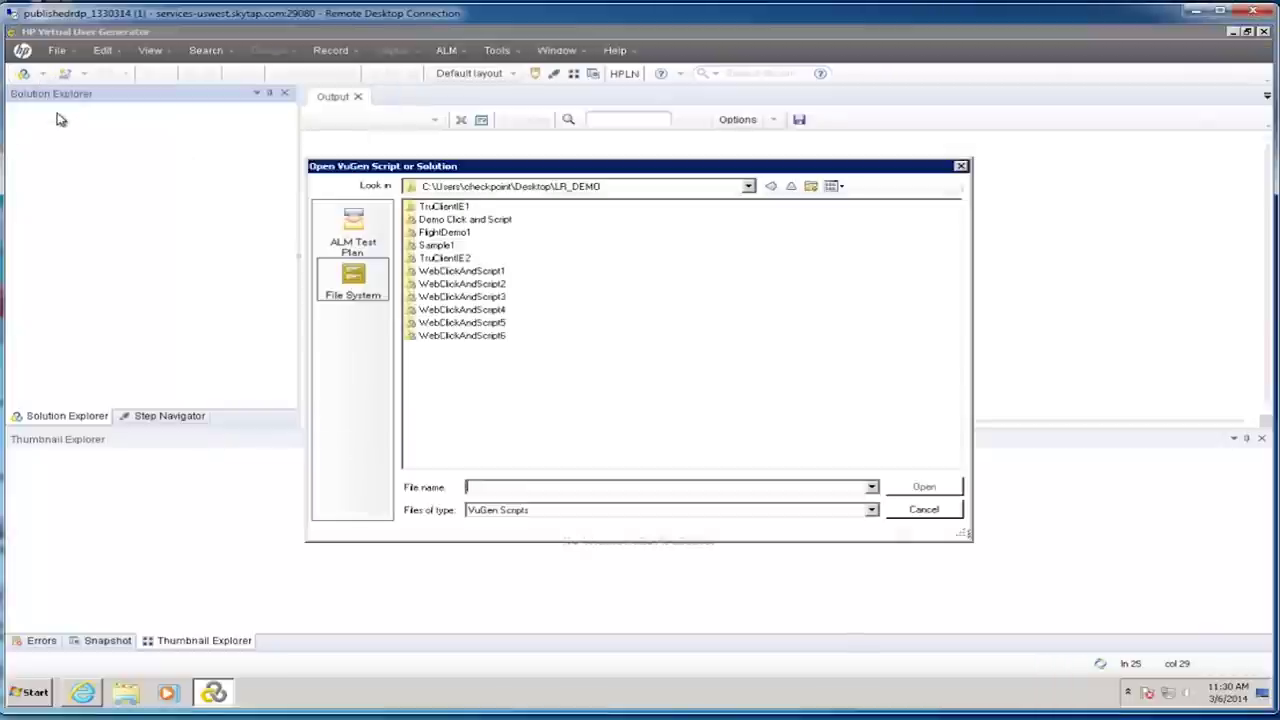
left_click(358, 236)
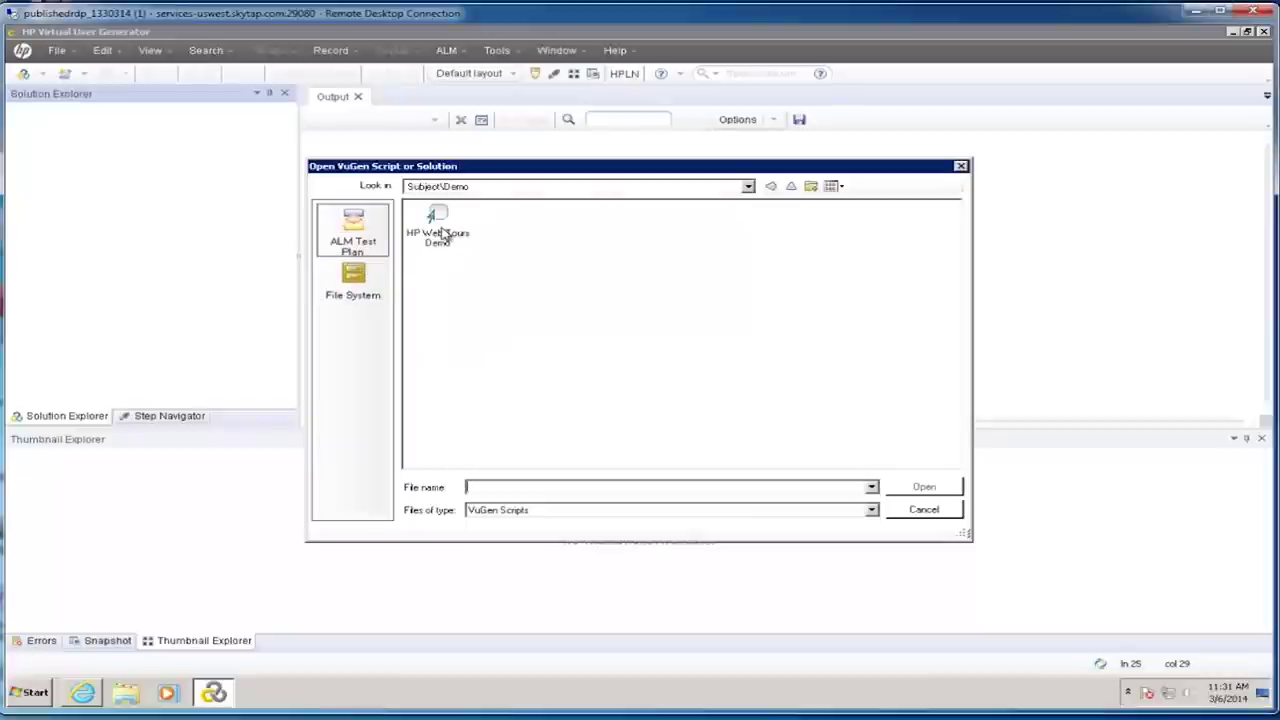
left_click(443, 232)
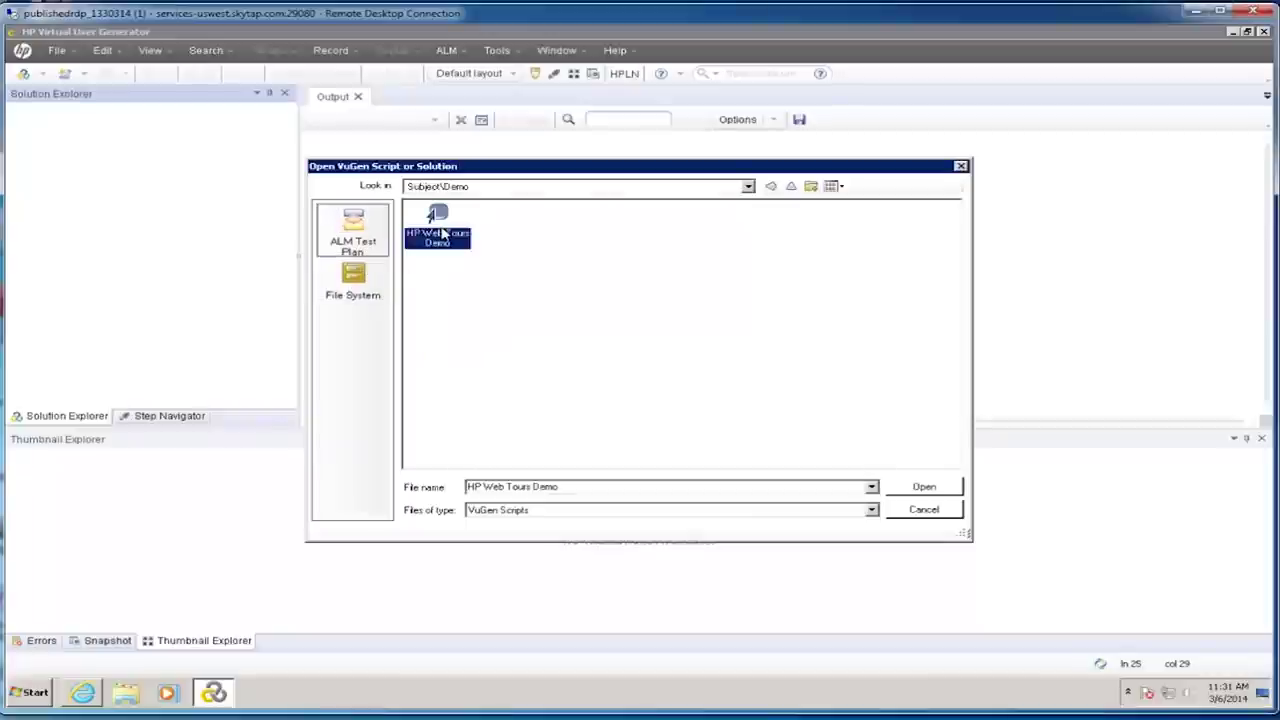
left_click(895, 493)
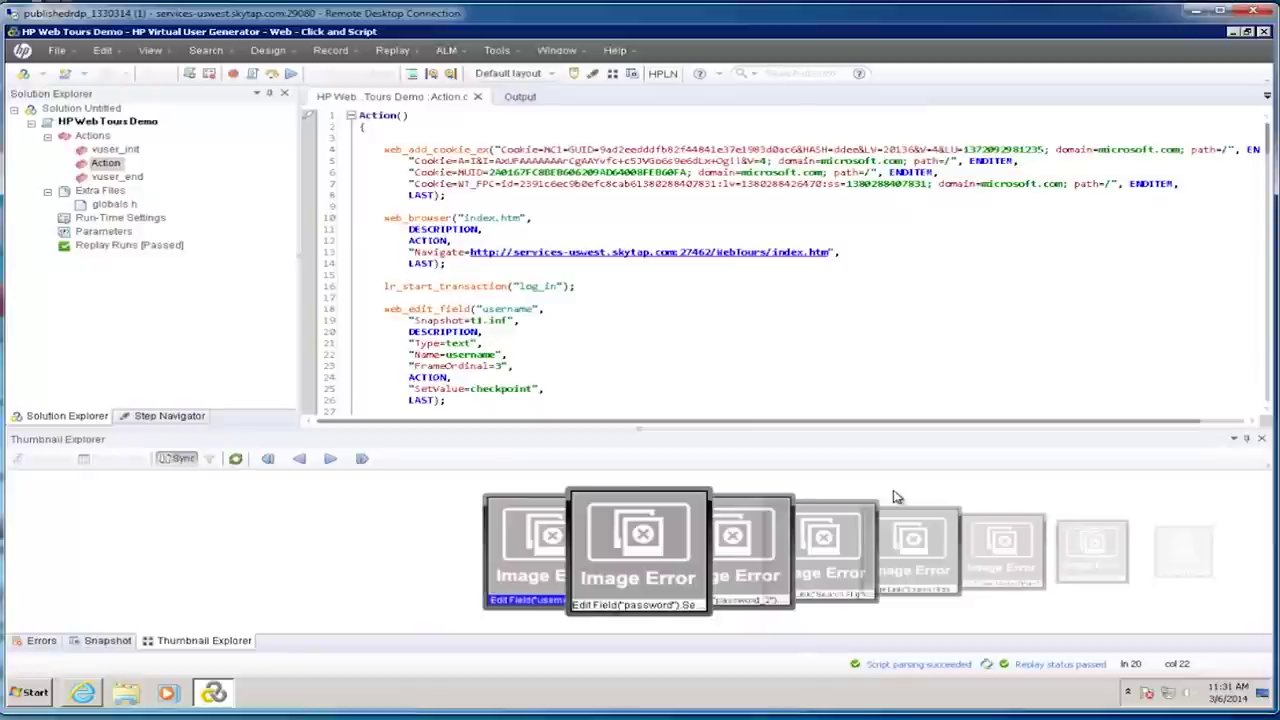
left_click(750, 205)
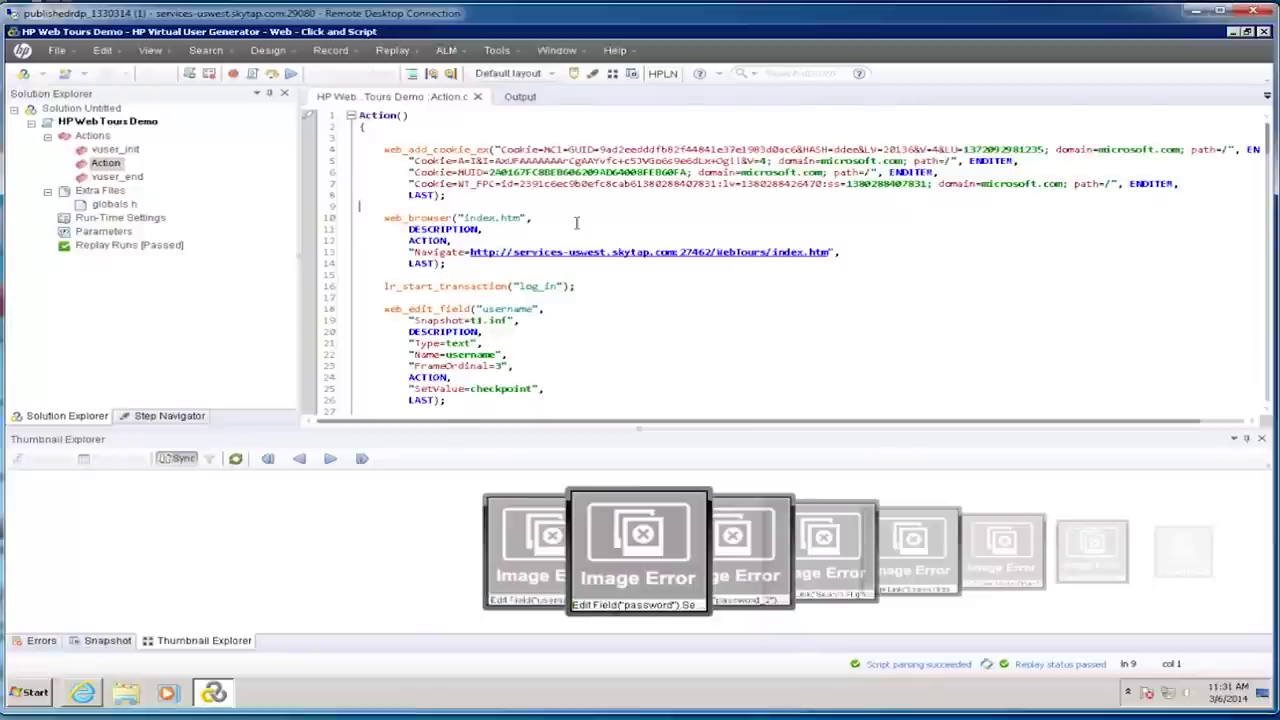
scroll(540, 218, "down", 1)
scroll(780, 260, "down", 1)
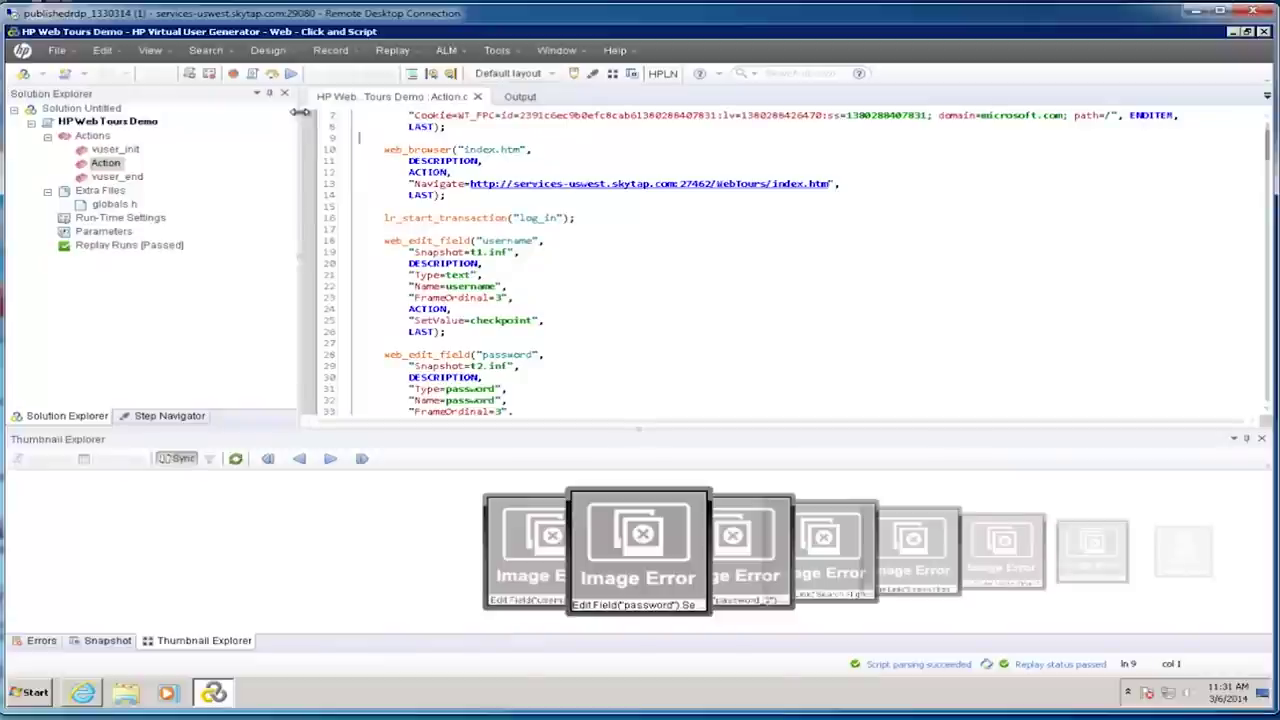
Step: In ALM's Test Plan, view HP Web Tours Demo's Action script, then select the Demo folder
left_click(84, 694)
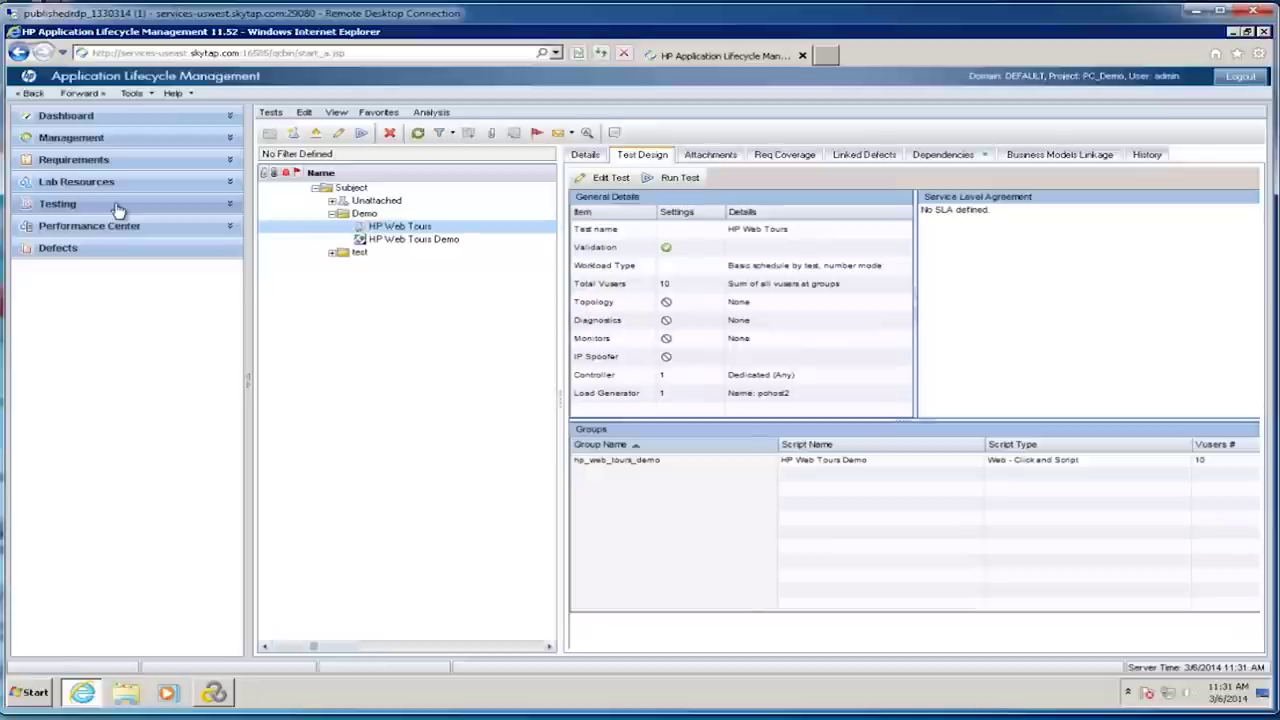
left_click(117, 205)
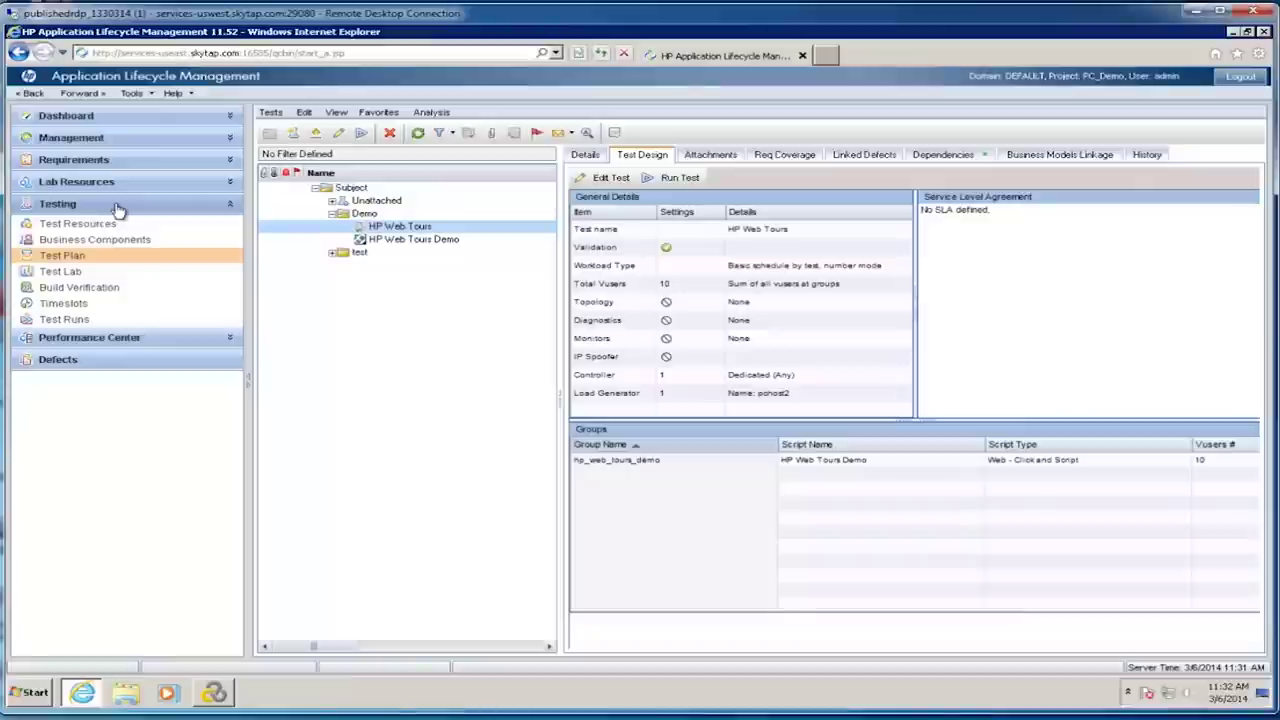
left_click(100, 260)
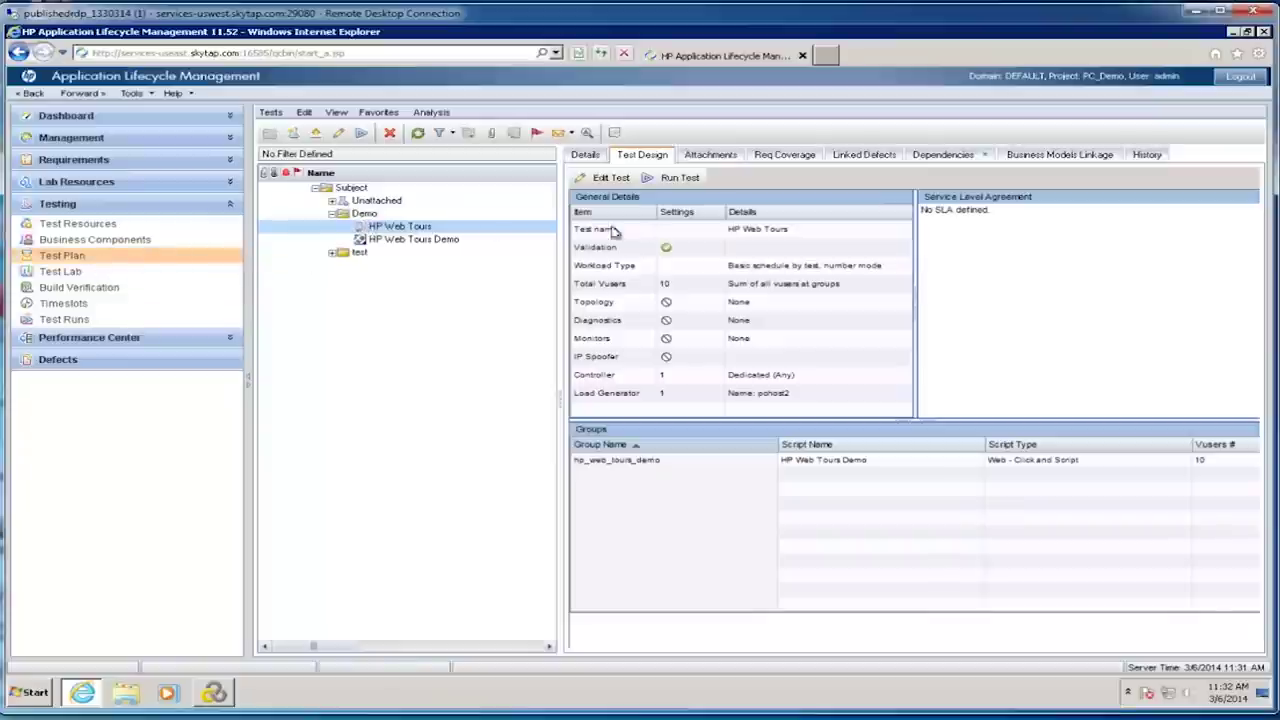
left_click(374, 239)
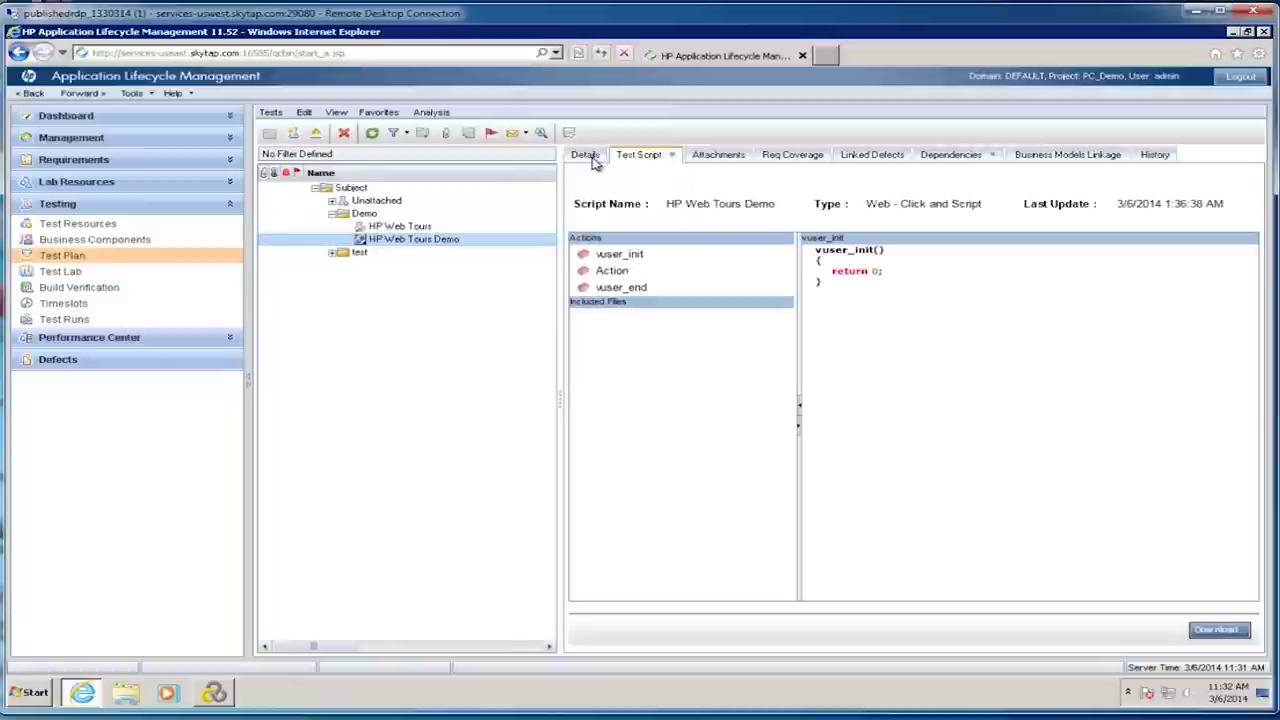
left_click(603, 276)
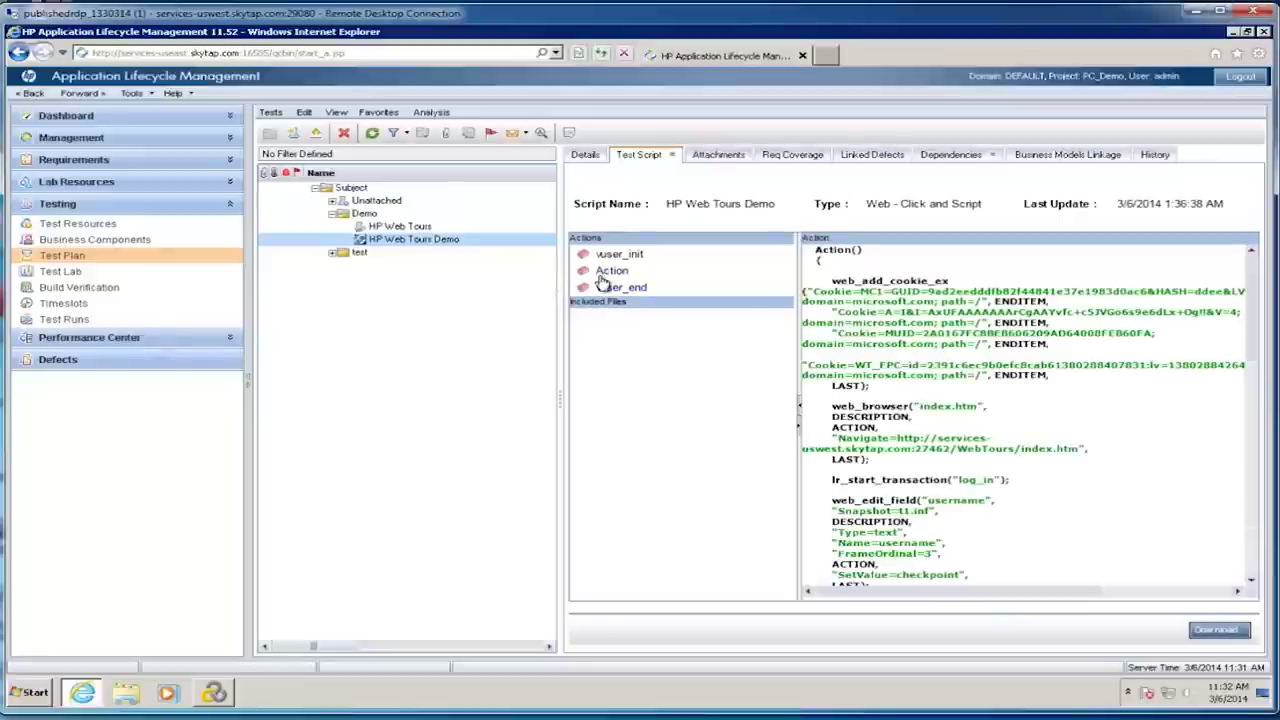
scroll(1253, 310, "down", 12)
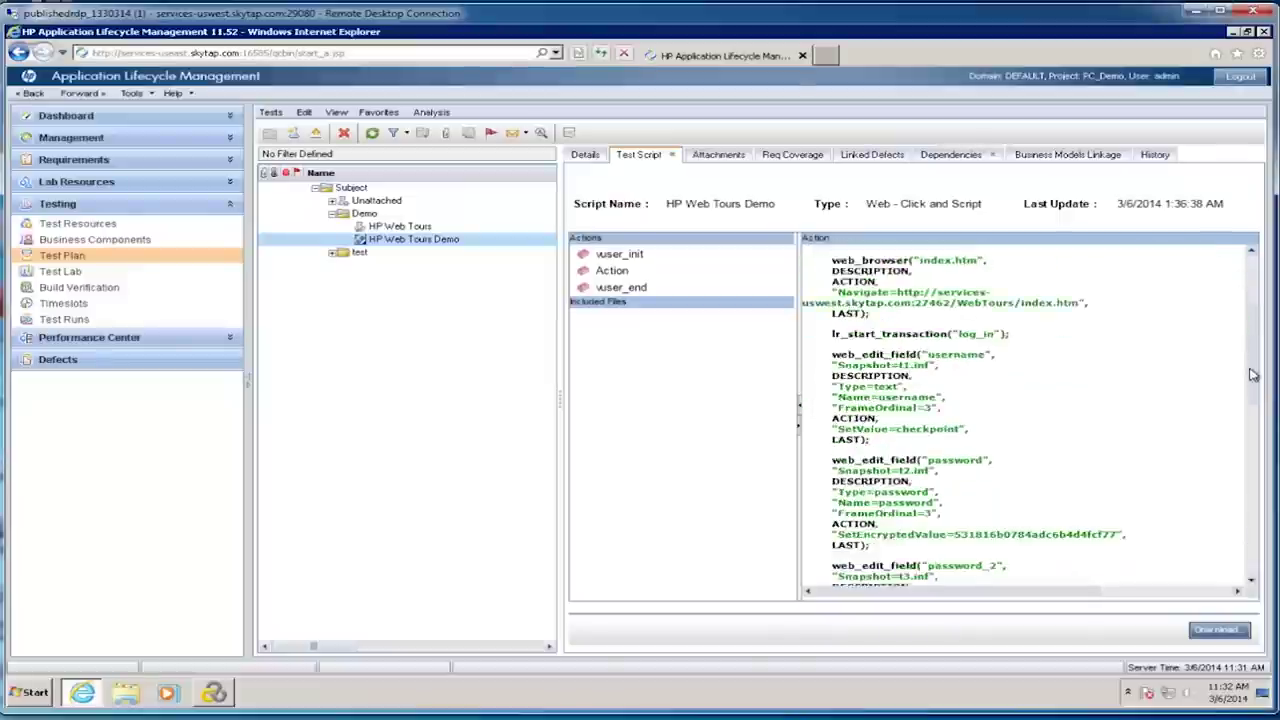
scroll(1244, 392, "up", 10)
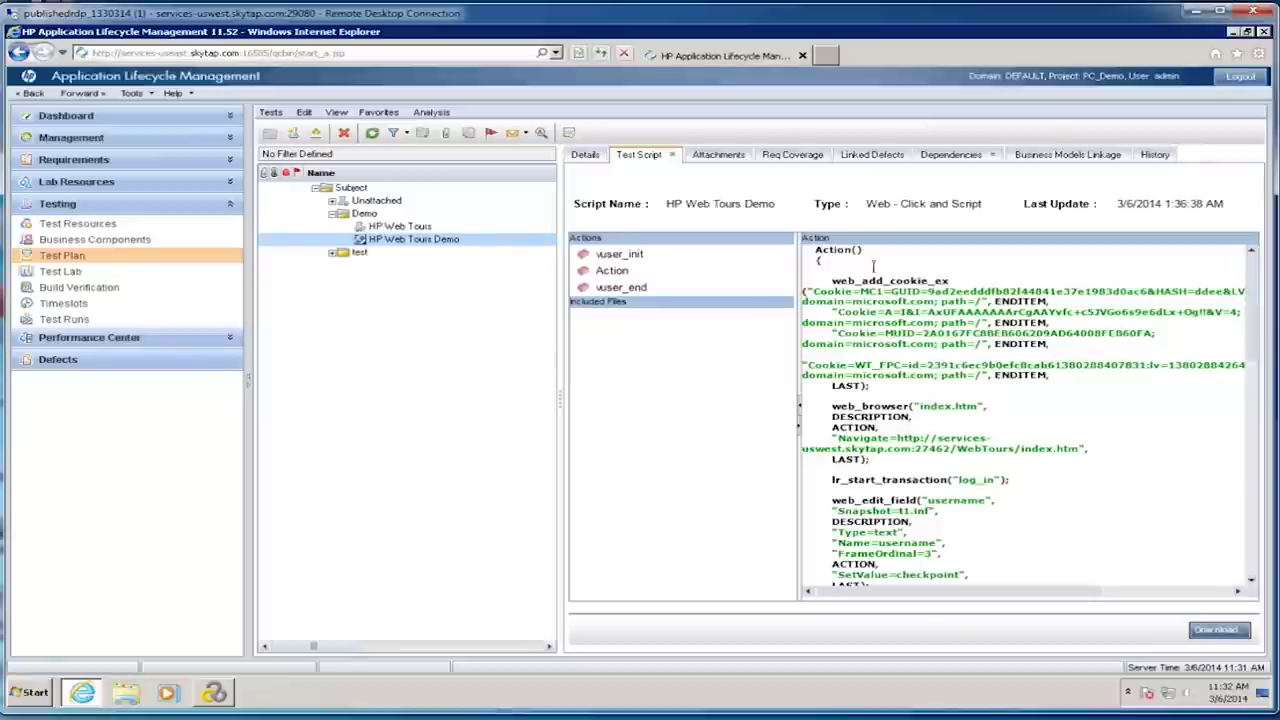
left_click(352, 214)
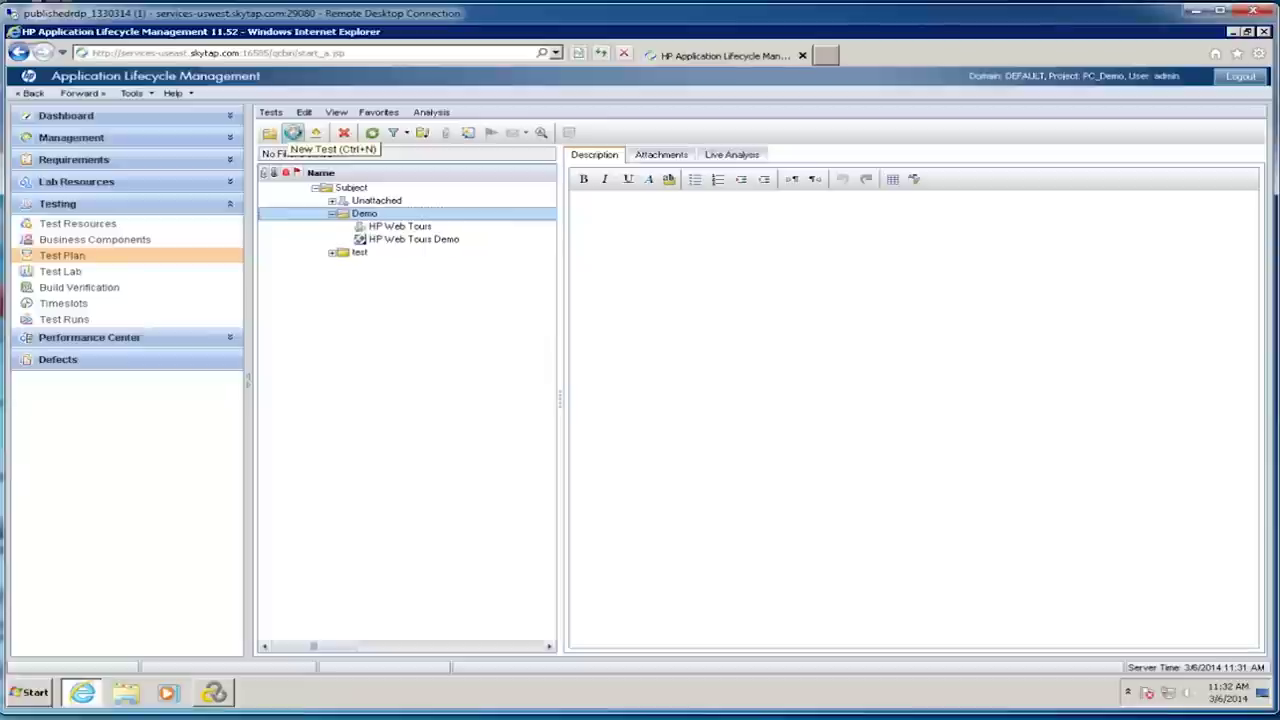
Step: Add a test named 'Demo' of type PERFORMANCE-TEST to the Demo folder
left_click(293, 133)
type("Demo")
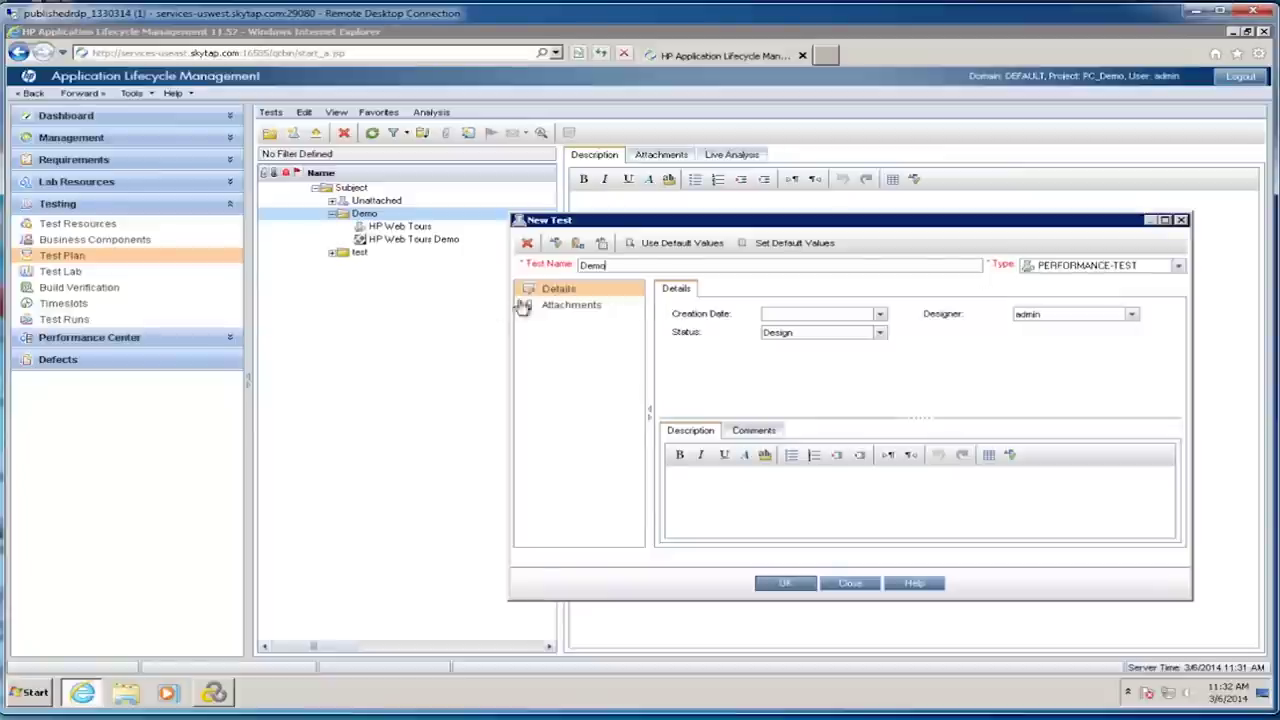
left_click(1180, 268)
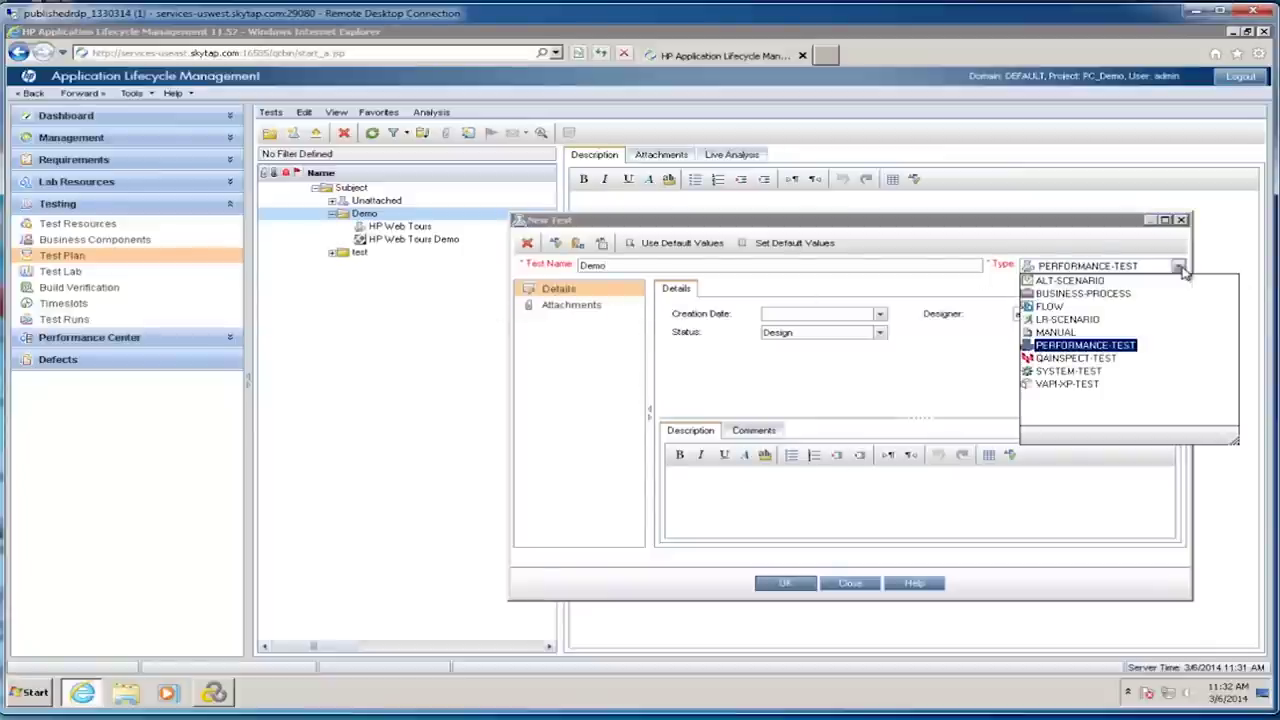
left_click(1080, 346)
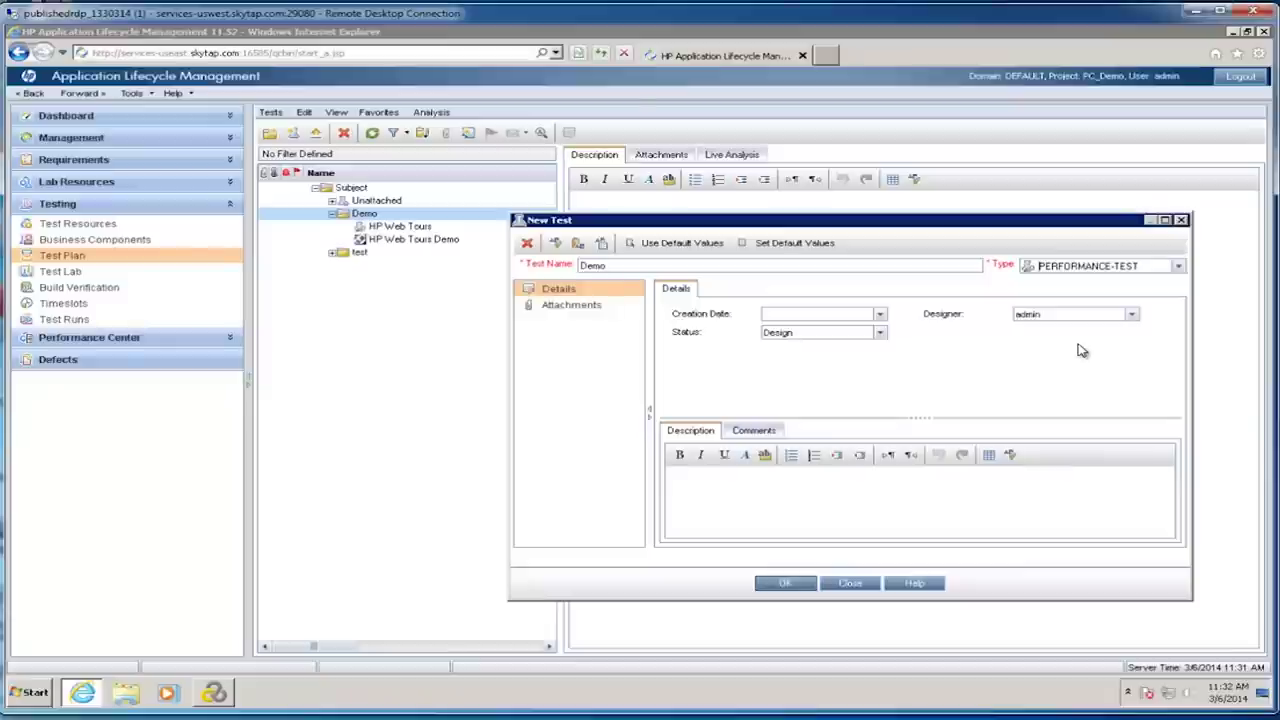
left_click(775, 585)
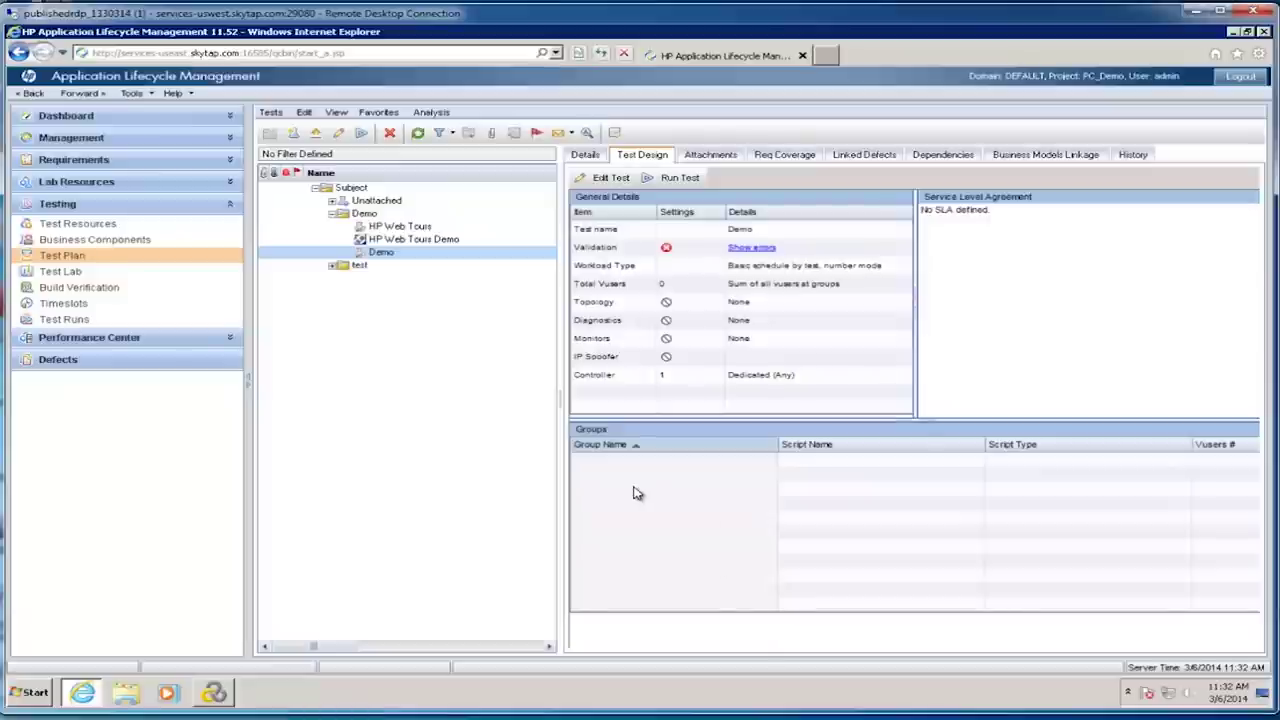
Step: Edit the Demo test with a basic by-test, by-number workload, adding HP Web Tours Demo as a 10-Vuser group
left_click(612, 178)
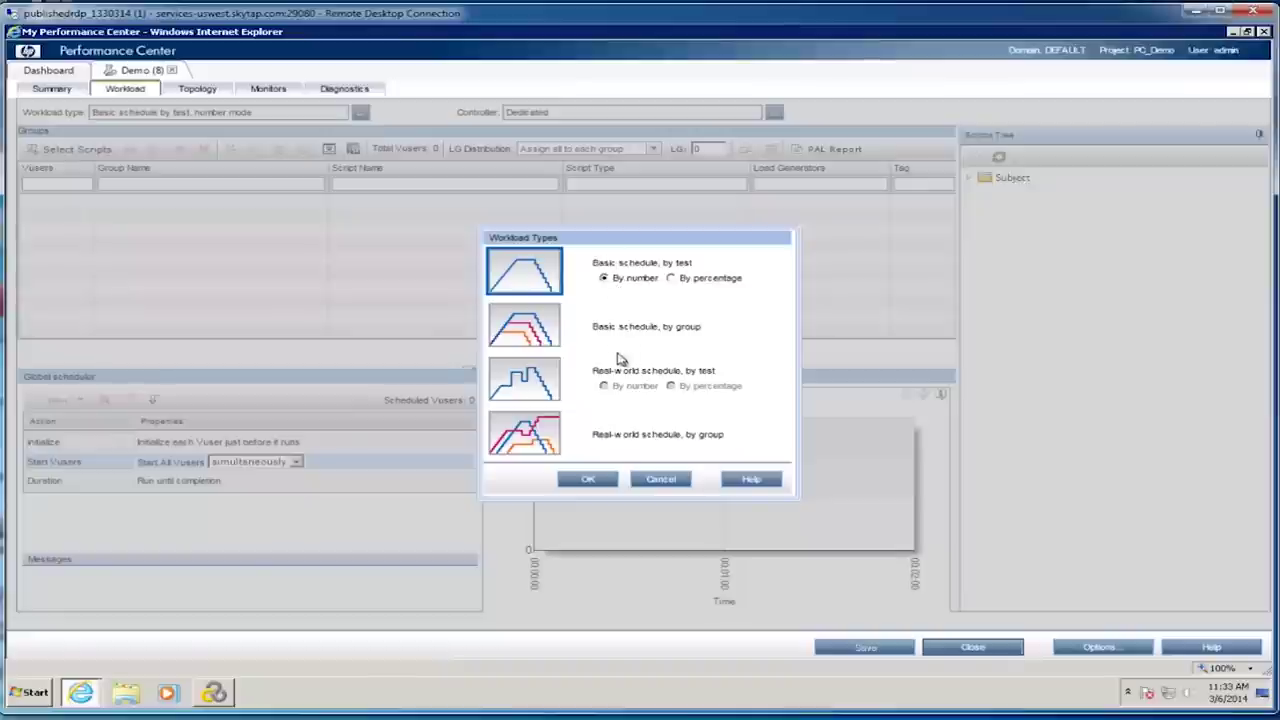
left_click(588, 480)
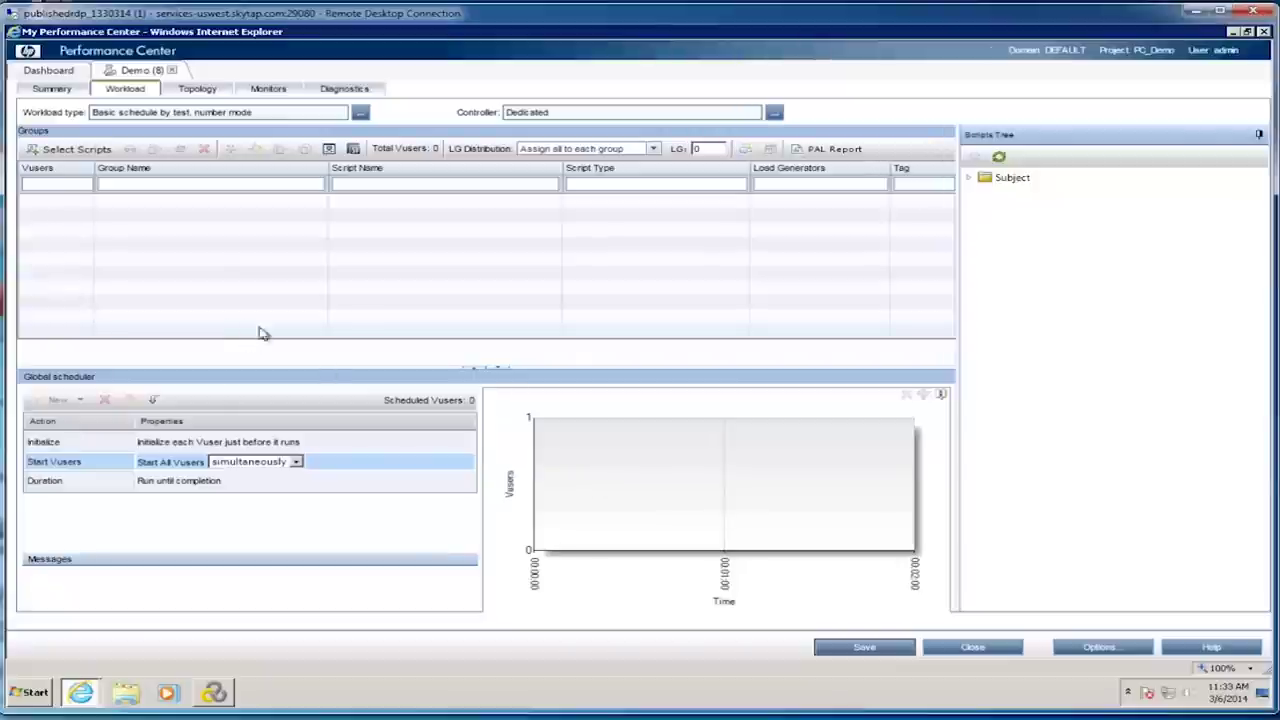
left_click(968, 178)
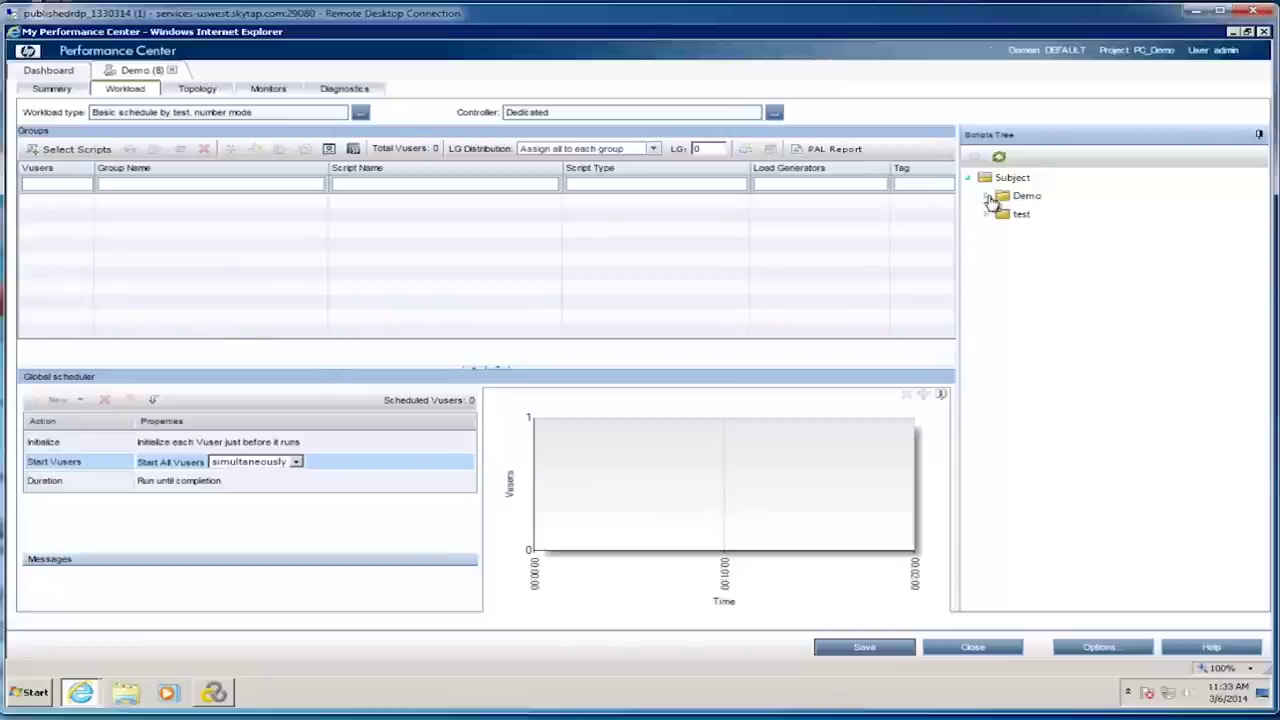
left_click(987, 197)
left_click(1040, 218)
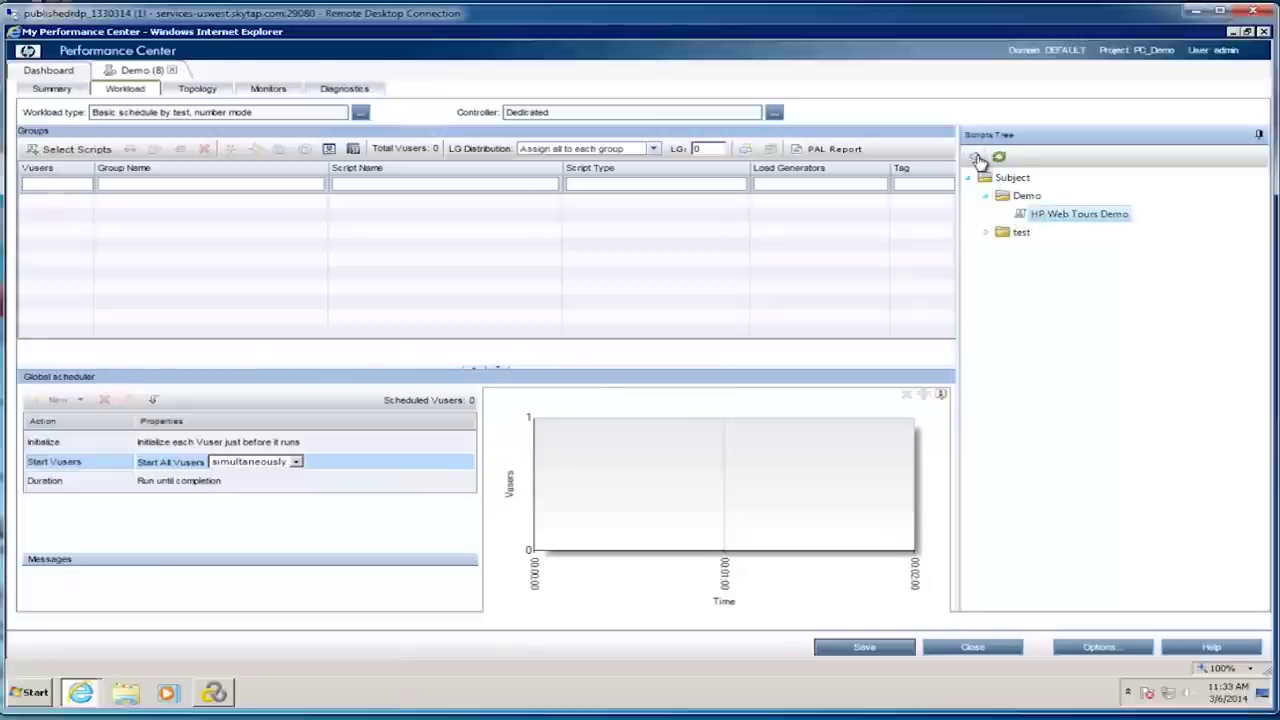
left_click(977, 159)
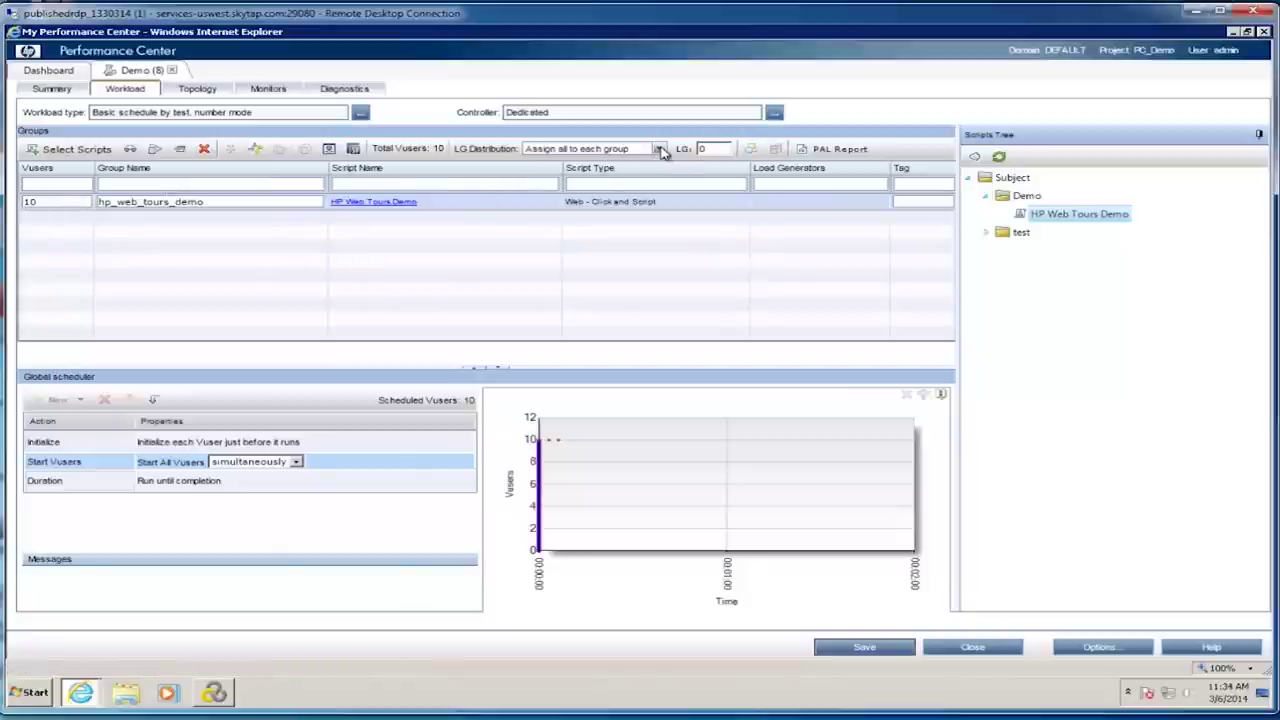
left_click(659, 149)
Step: Manually assign the specific load generator pchost2 to the hp_web_tours_demo group
left_click(589, 177)
left_click(710, 149)
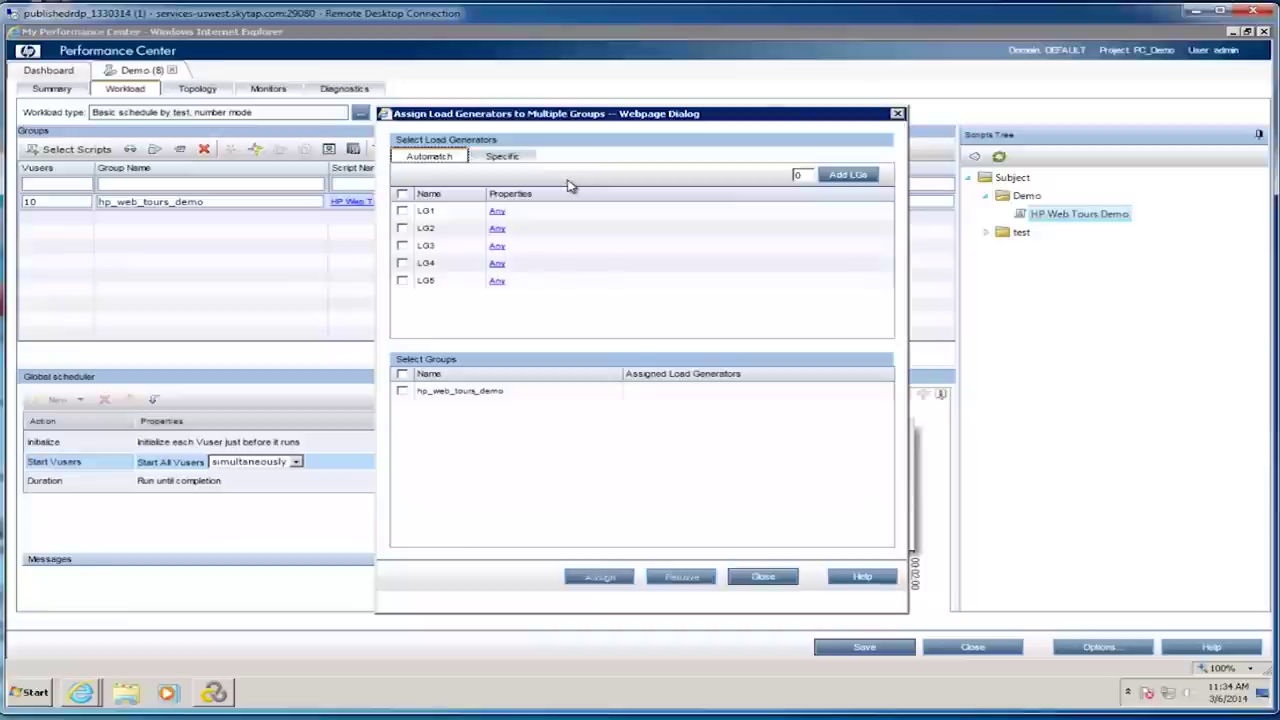
left_click(510, 163)
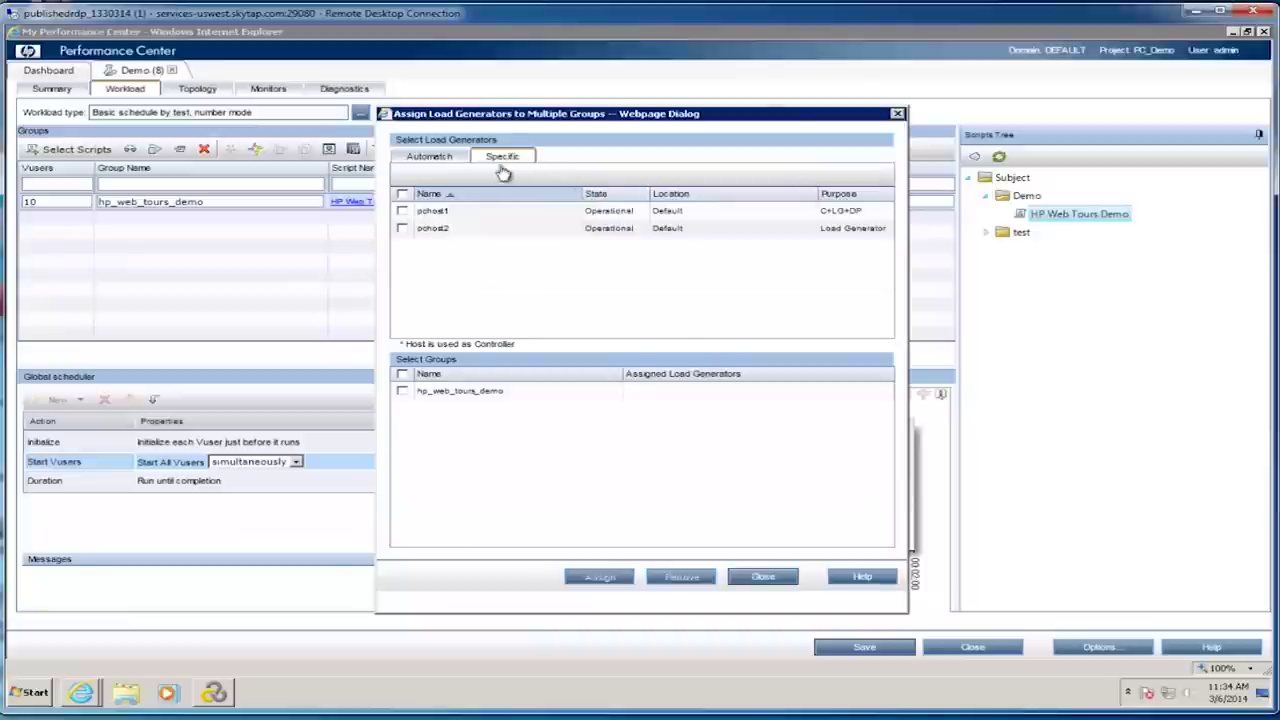
left_click(402, 229)
left_click(402, 391)
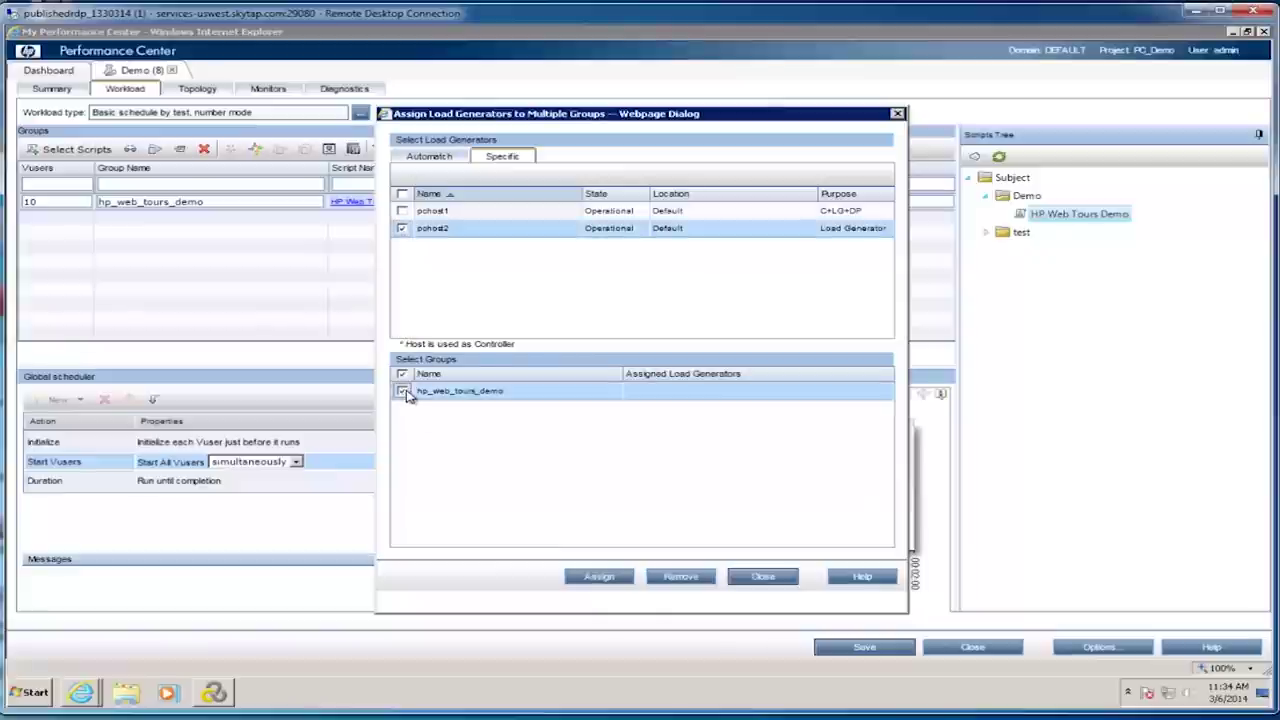
left_click(600, 578)
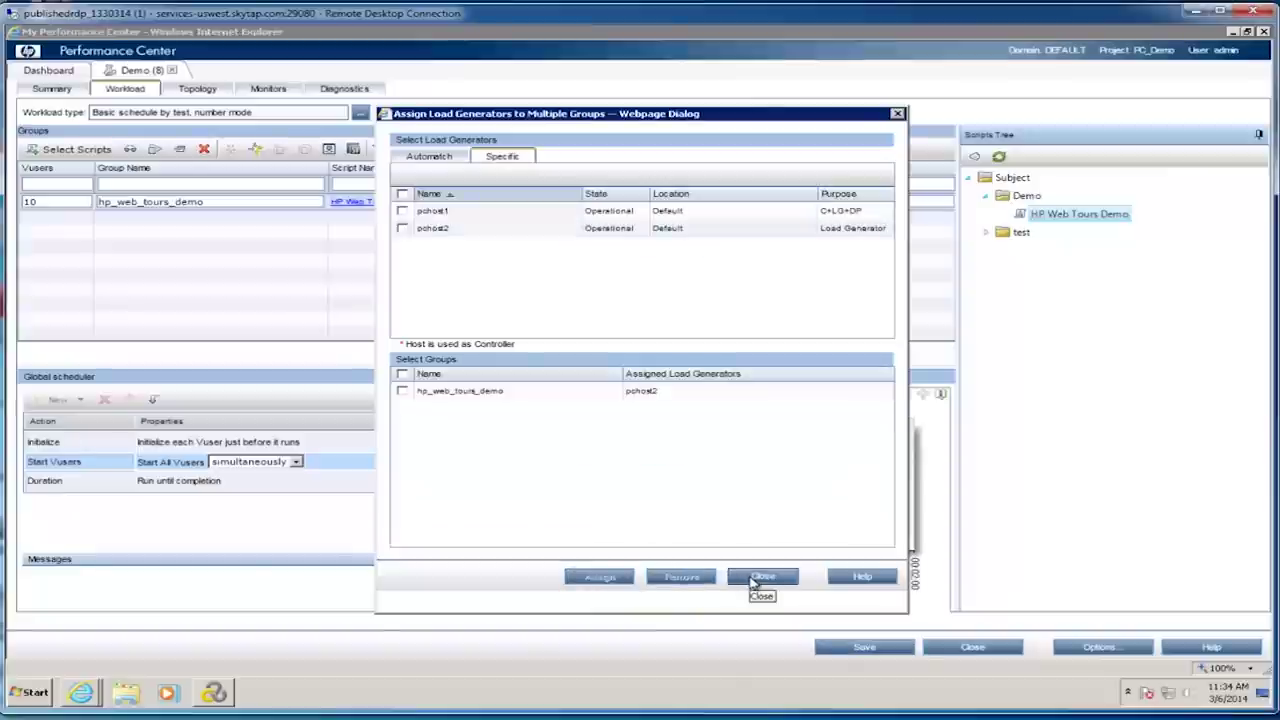
left_click(762, 577)
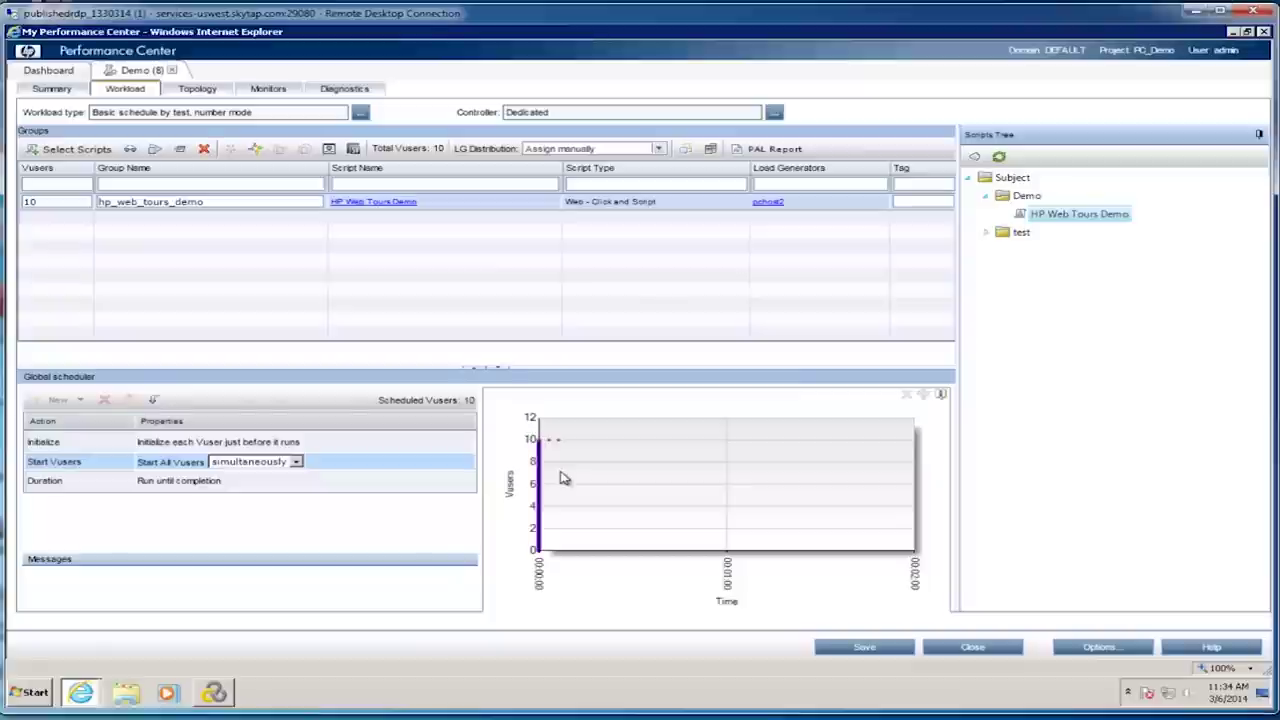
left_click(251, 464)
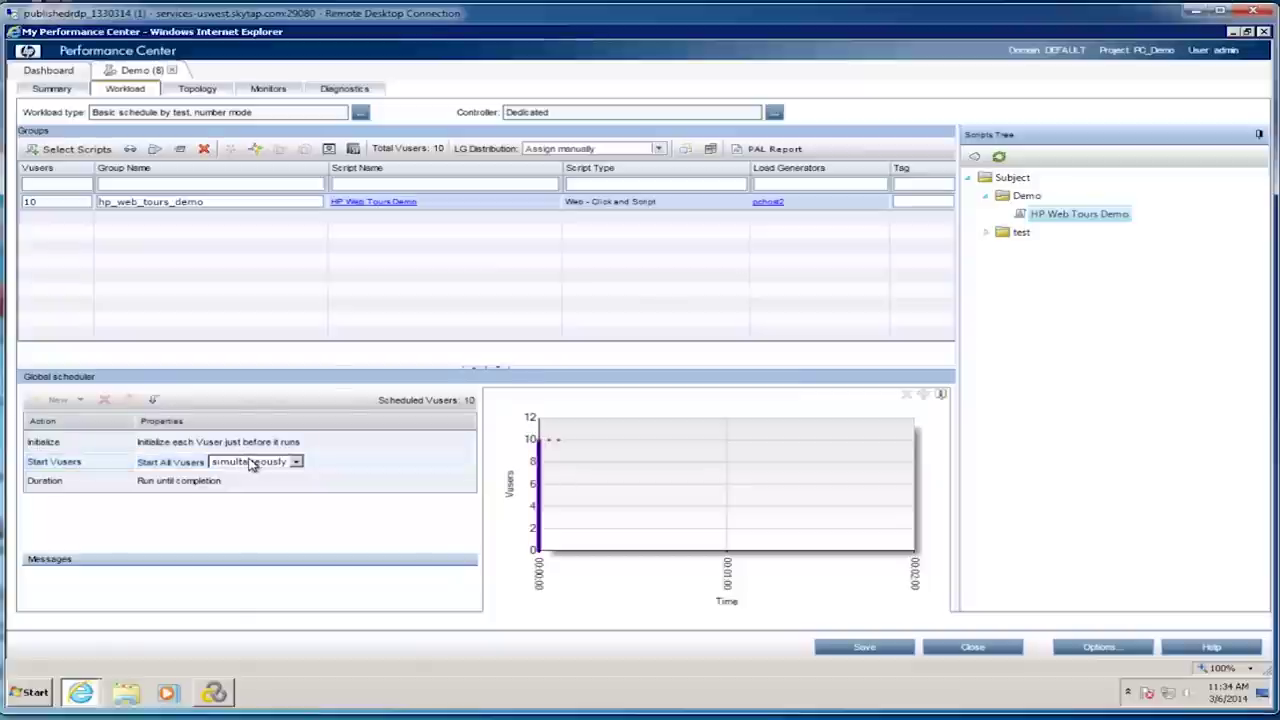
left_click(251, 464)
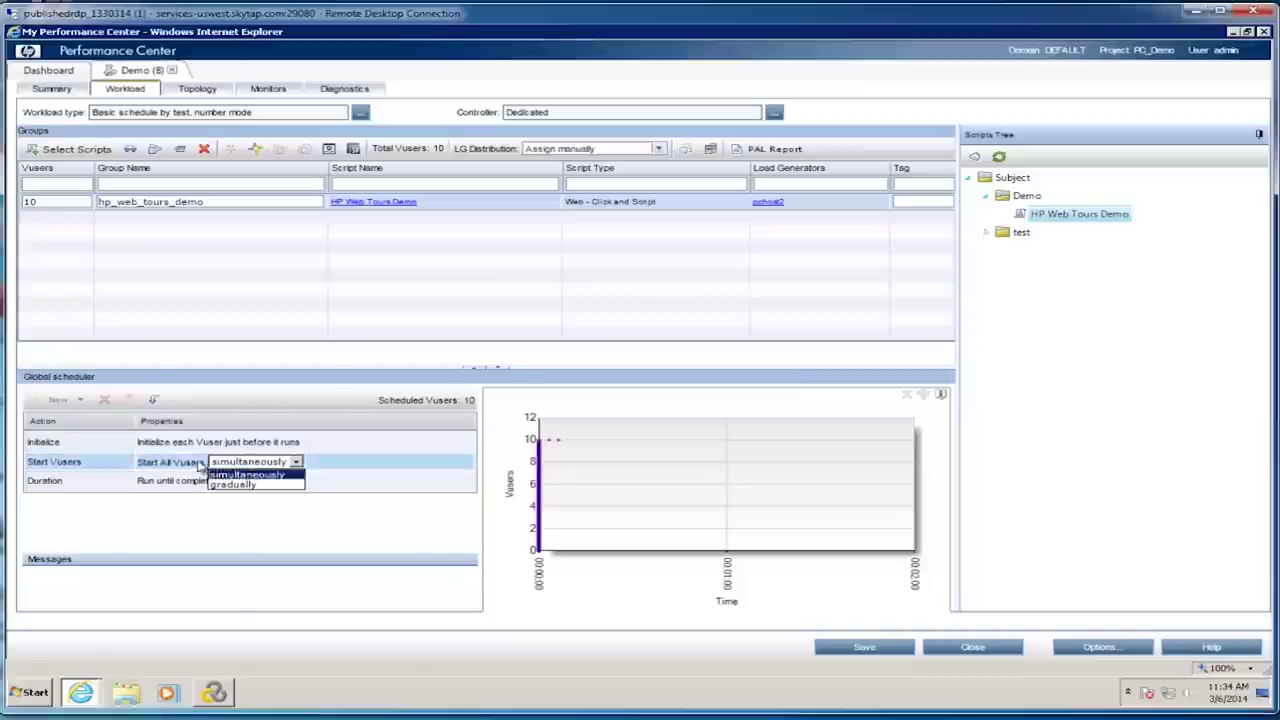
Step: In the global schedule, start Vusers simultaneously, set the duration to run for 1 minute, and save
left_click(178, 488)
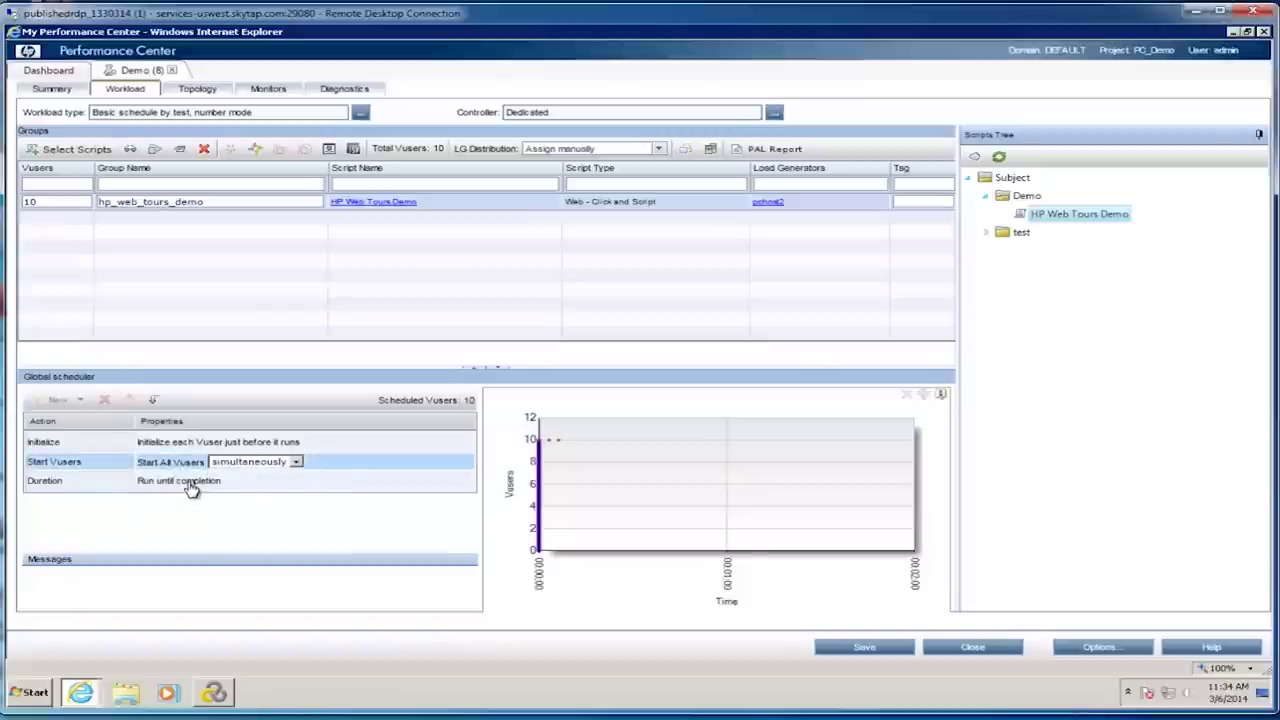
left_click(192, 487)
left_click(197, 484)
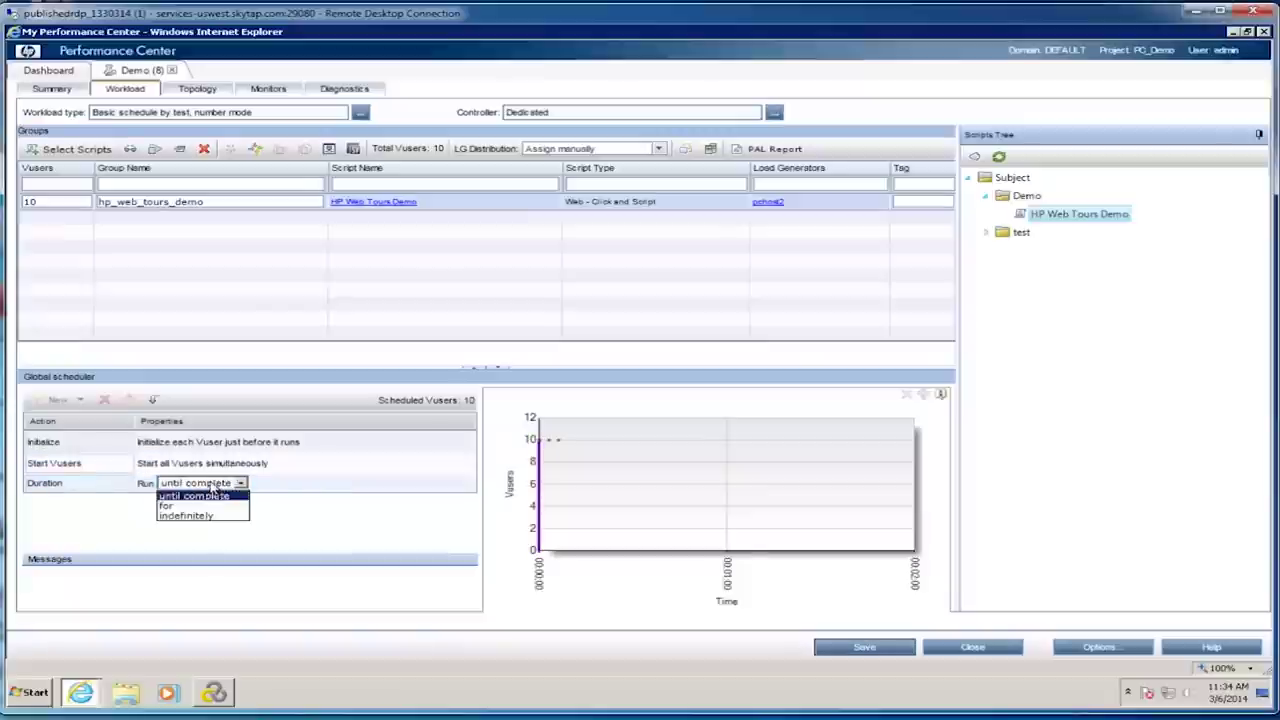
left_click(202, 505)
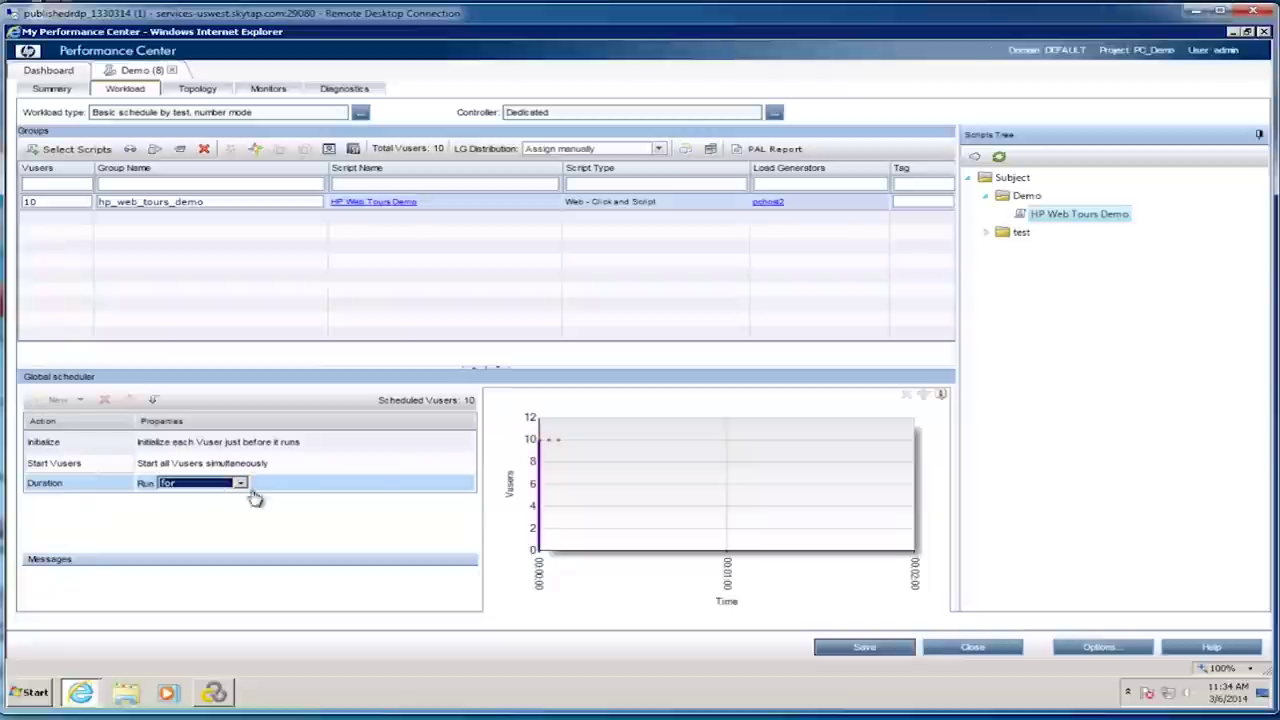
left_click(297, 485)
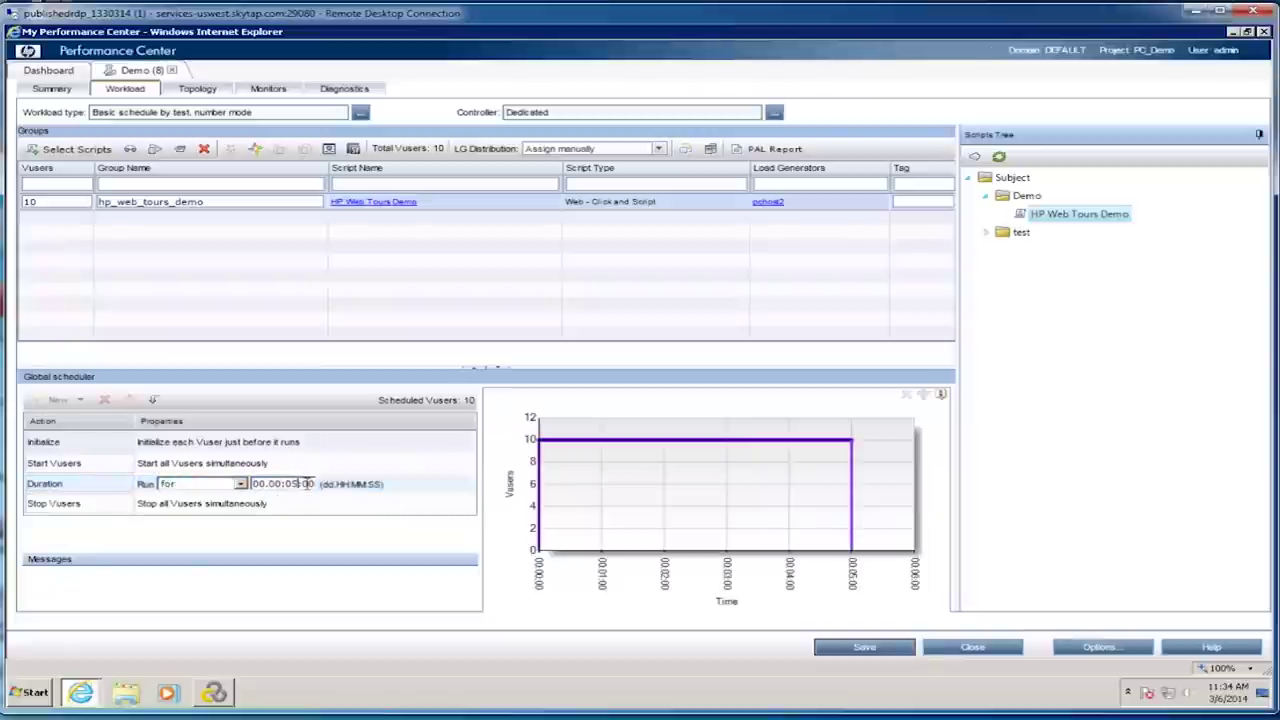
key("BackSpace")
type("1")
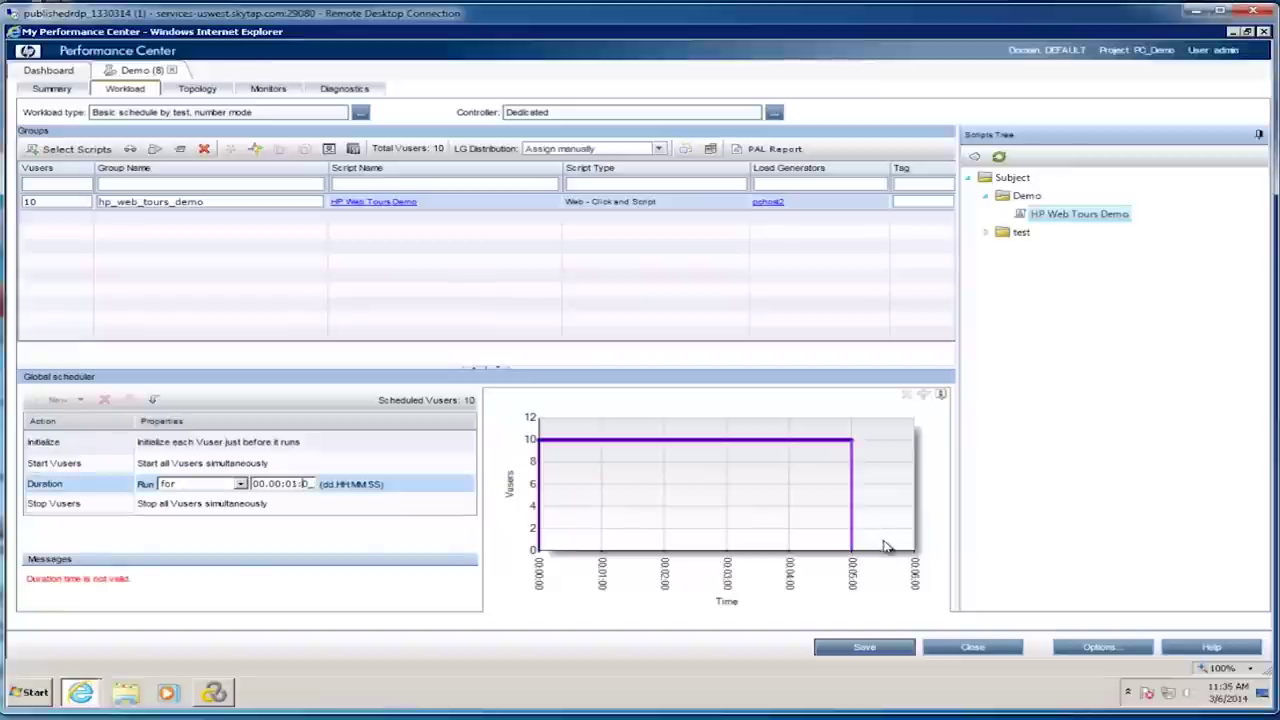
left_click(876, 649)
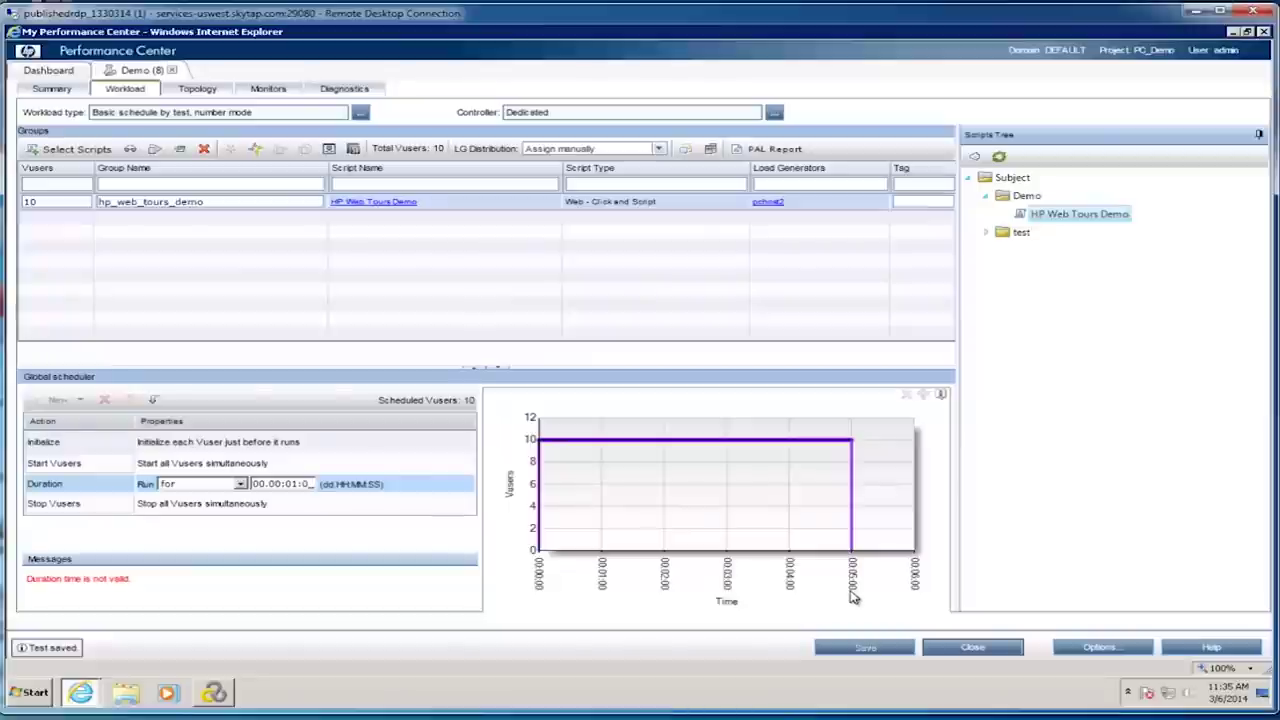
Step: Correct the duration value to 00:00:01:00, save the test and close it
left_click(312, 485)
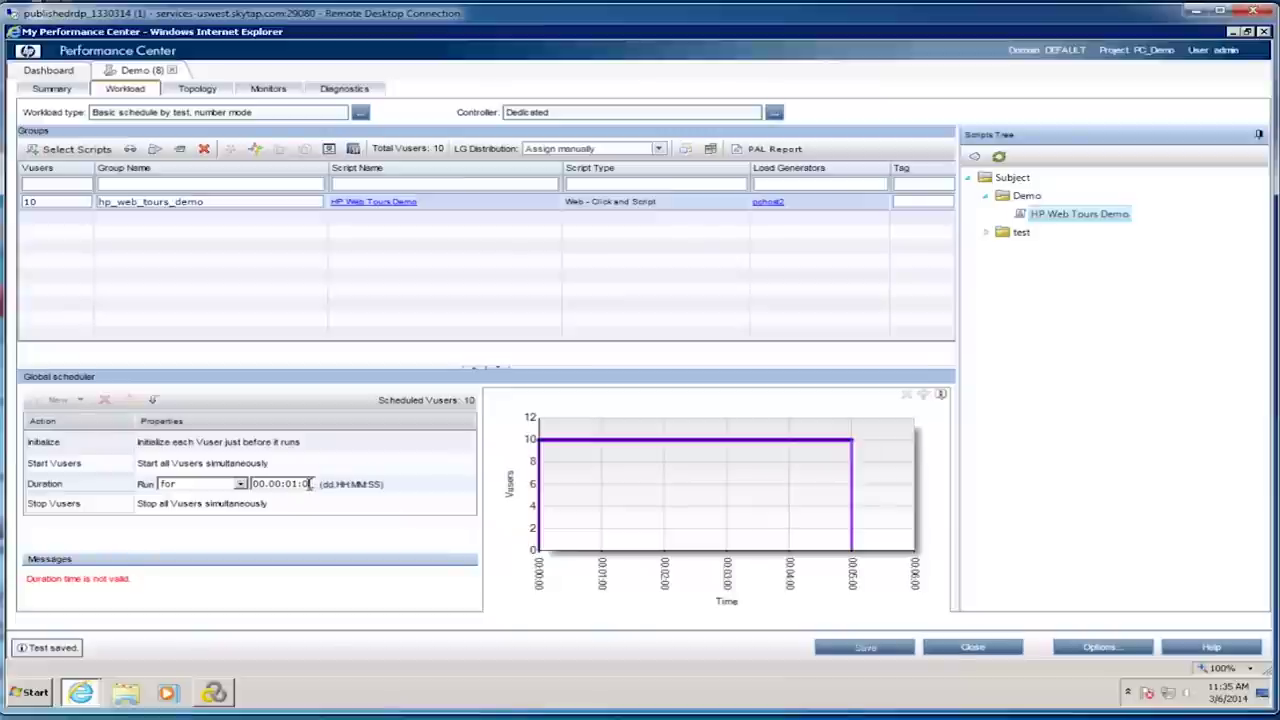
left_click_drag(309, 483, 318, 489)
type("0")
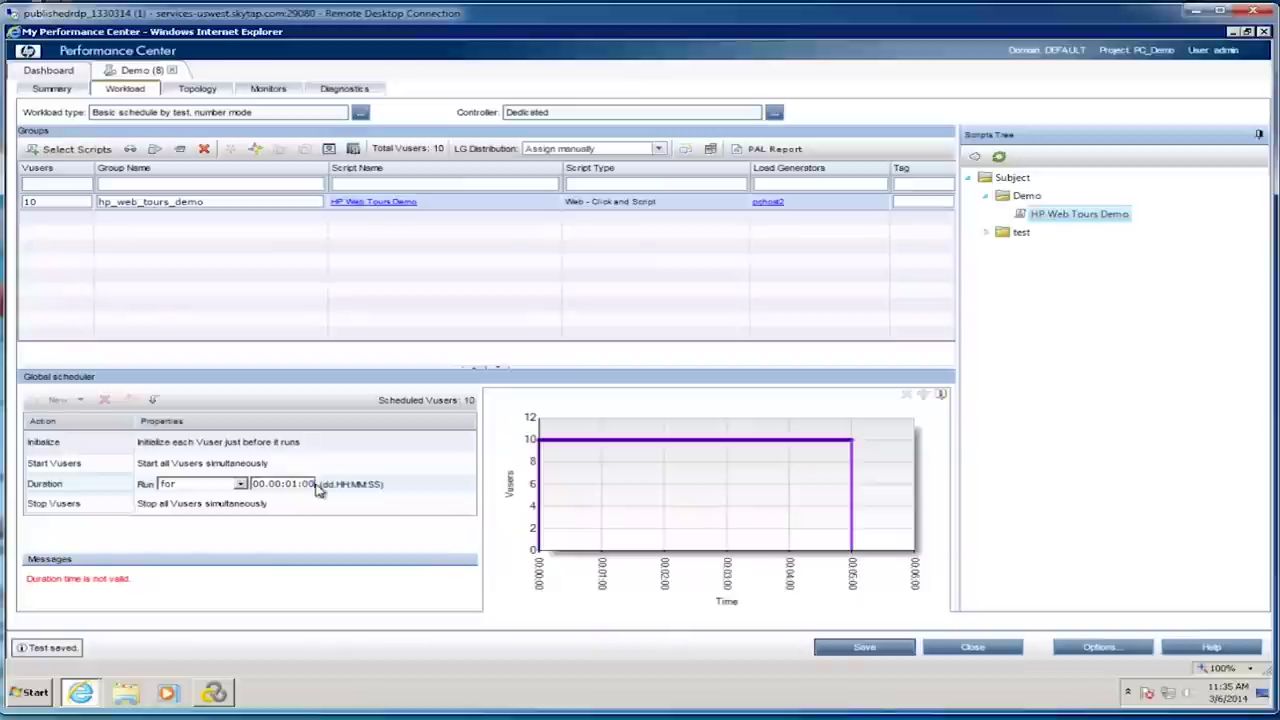
left_click(898, 649)
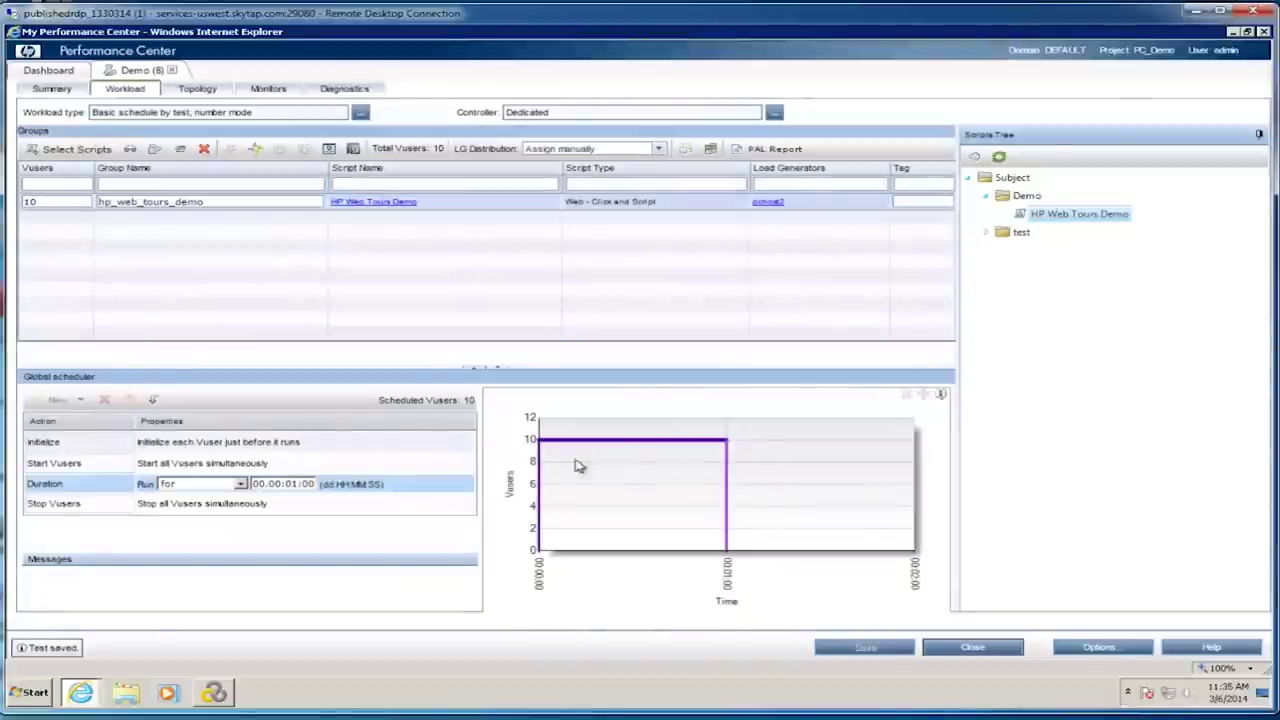
left_click(973, 648)
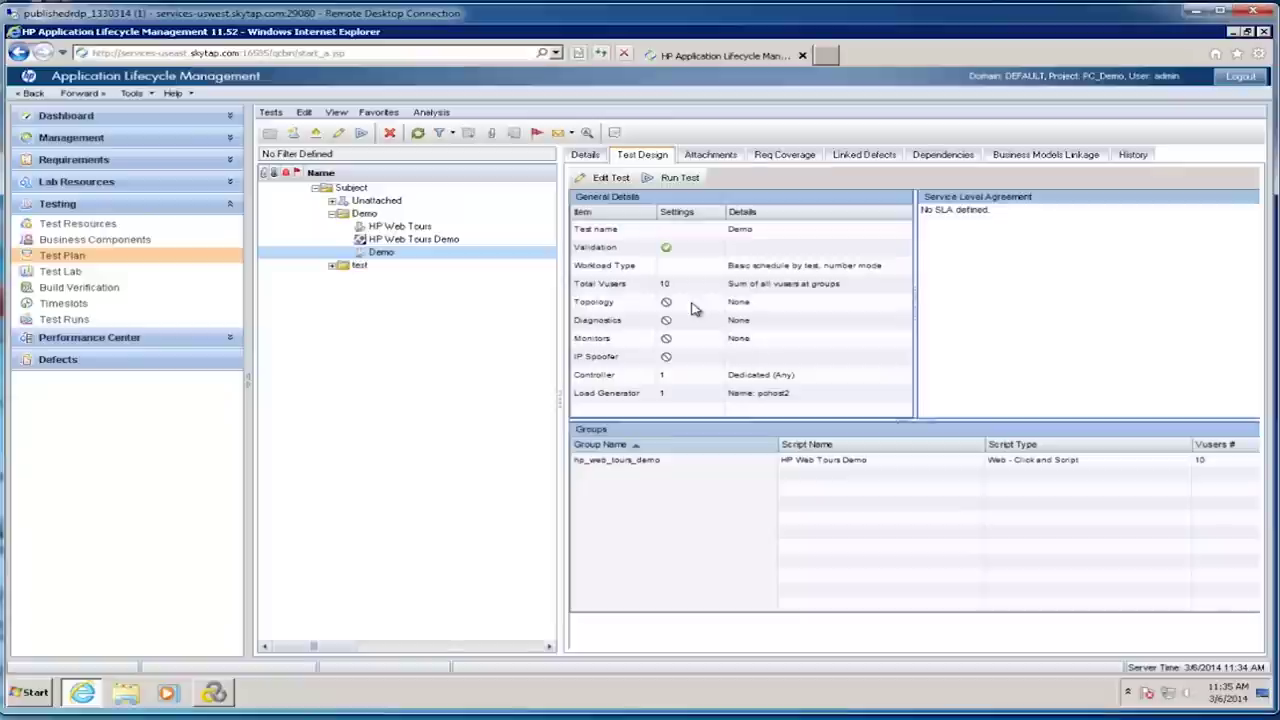
Step: Go to the Test Resources module and start a new resource
left_click(81, 224)
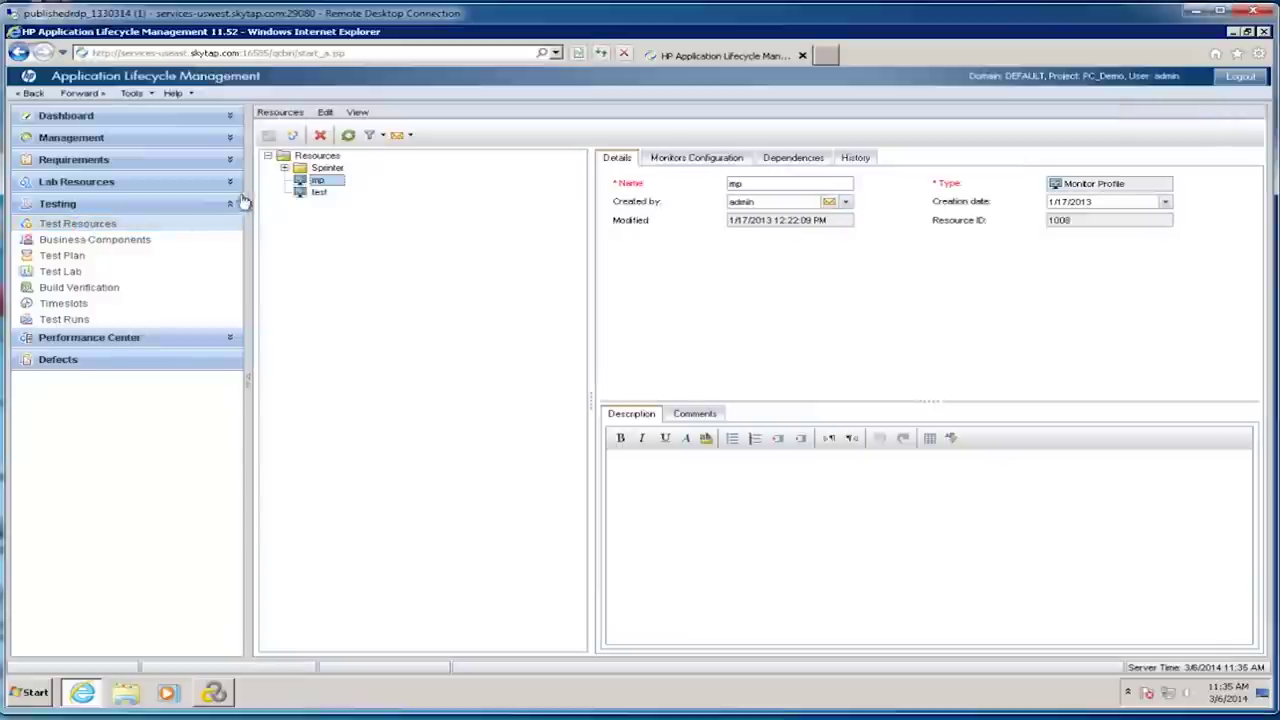
left_click(292, 137)
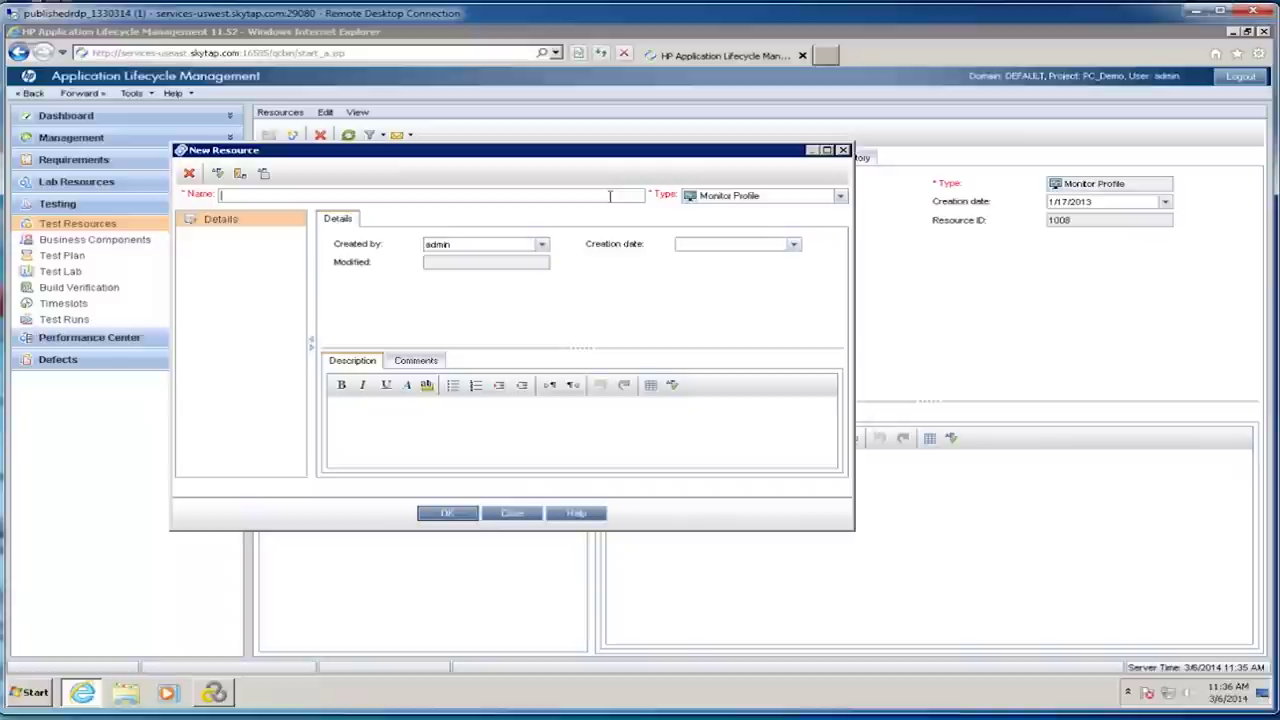
Step: Create the monitor profile 'Demo Monitoring Profile' and choose to add a monitor in its Monitors Configuration
type("Monit")
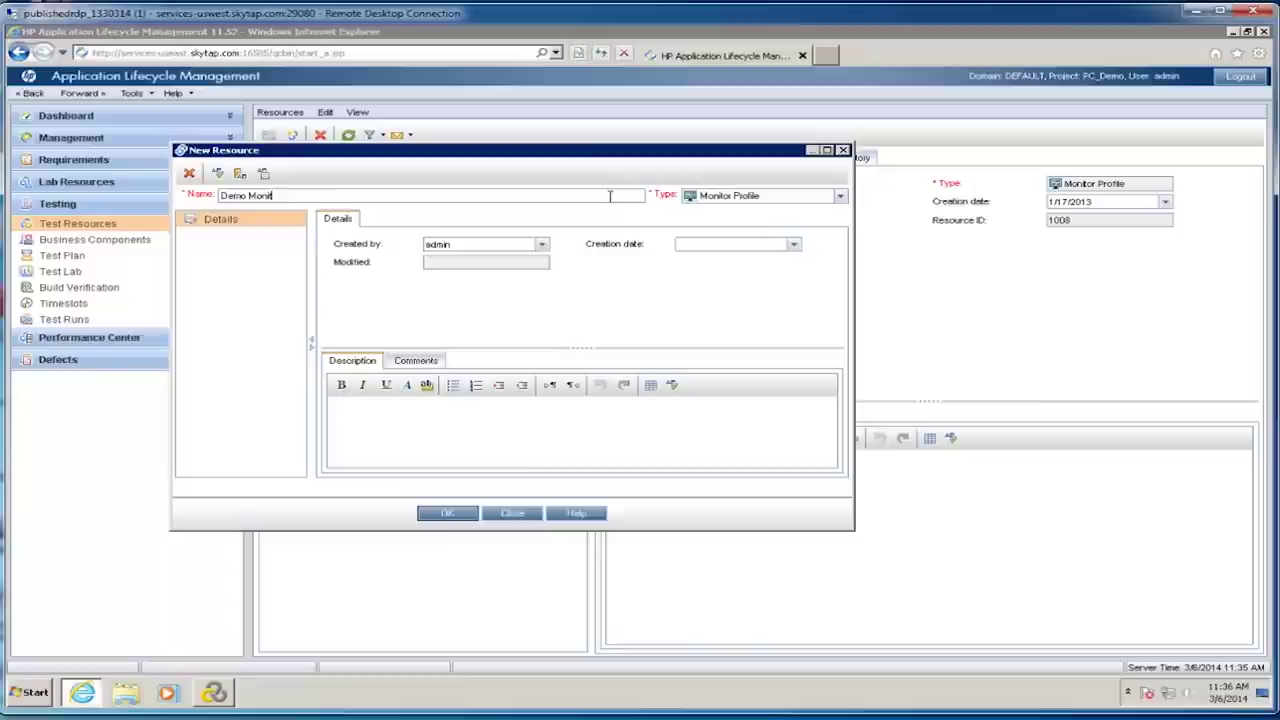
type("oringng Pl")
left_click(456, 516)
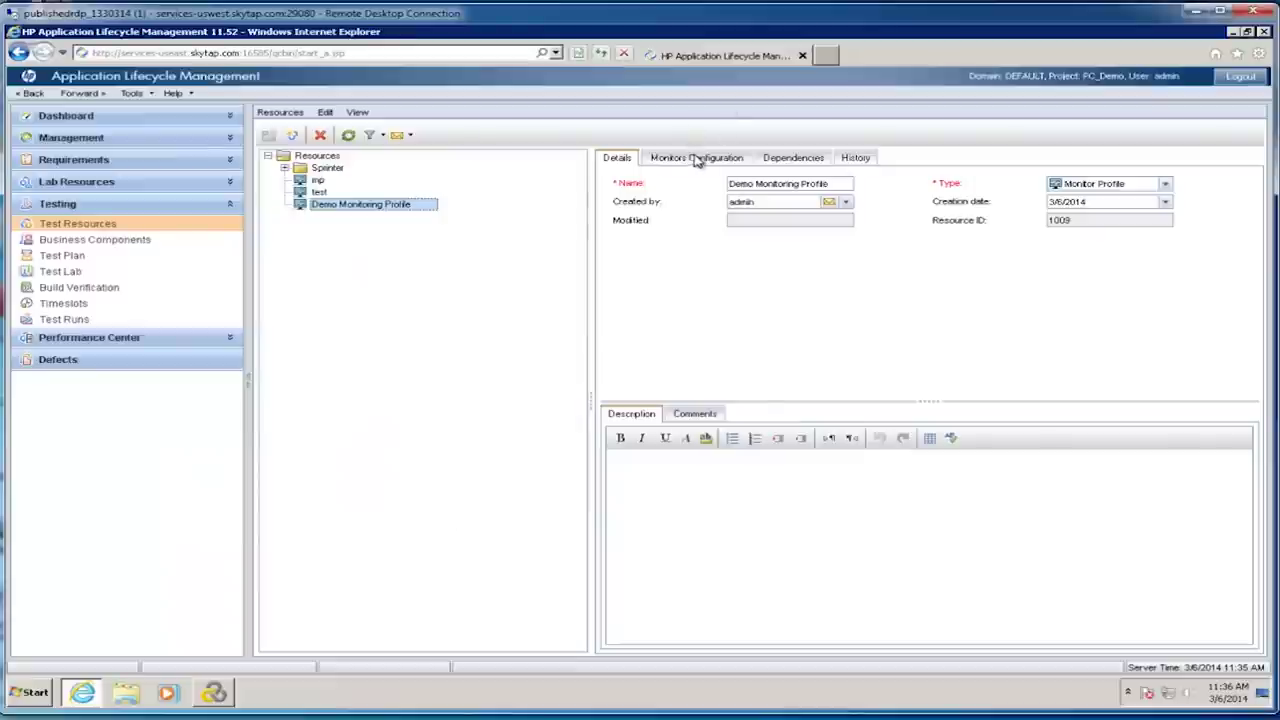
left_click(695, 158)
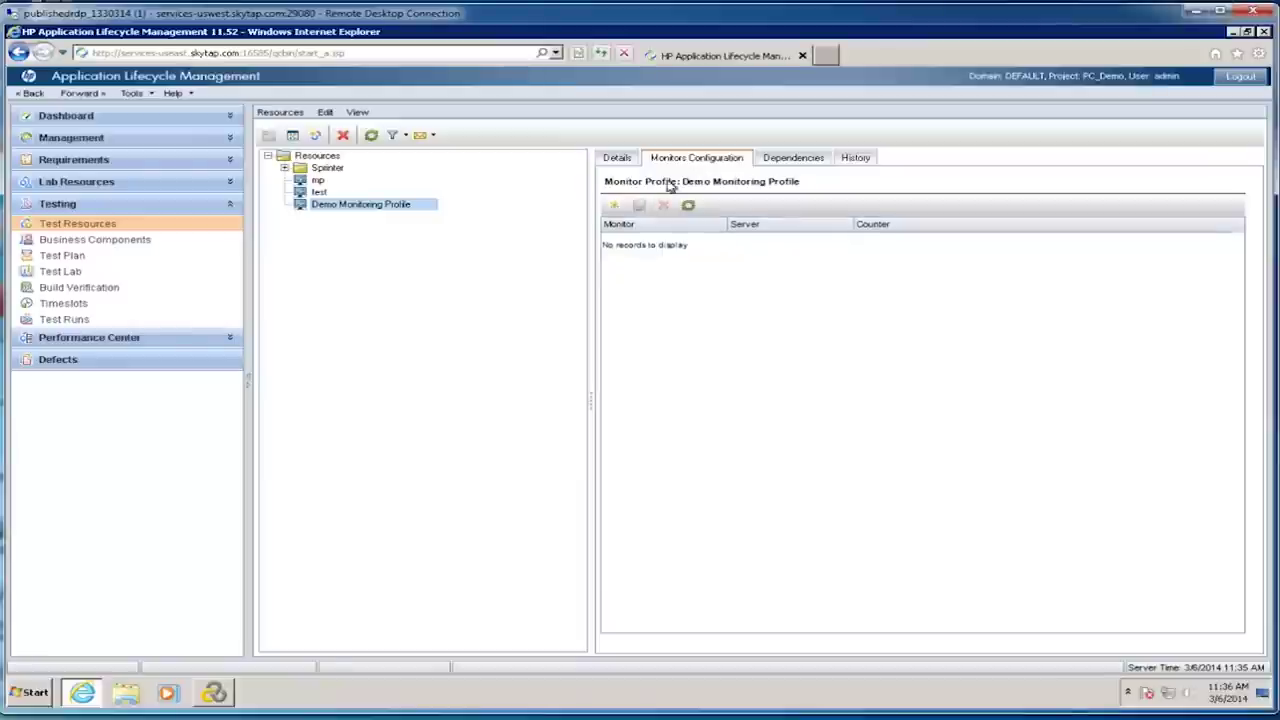
left_click(617, 207)
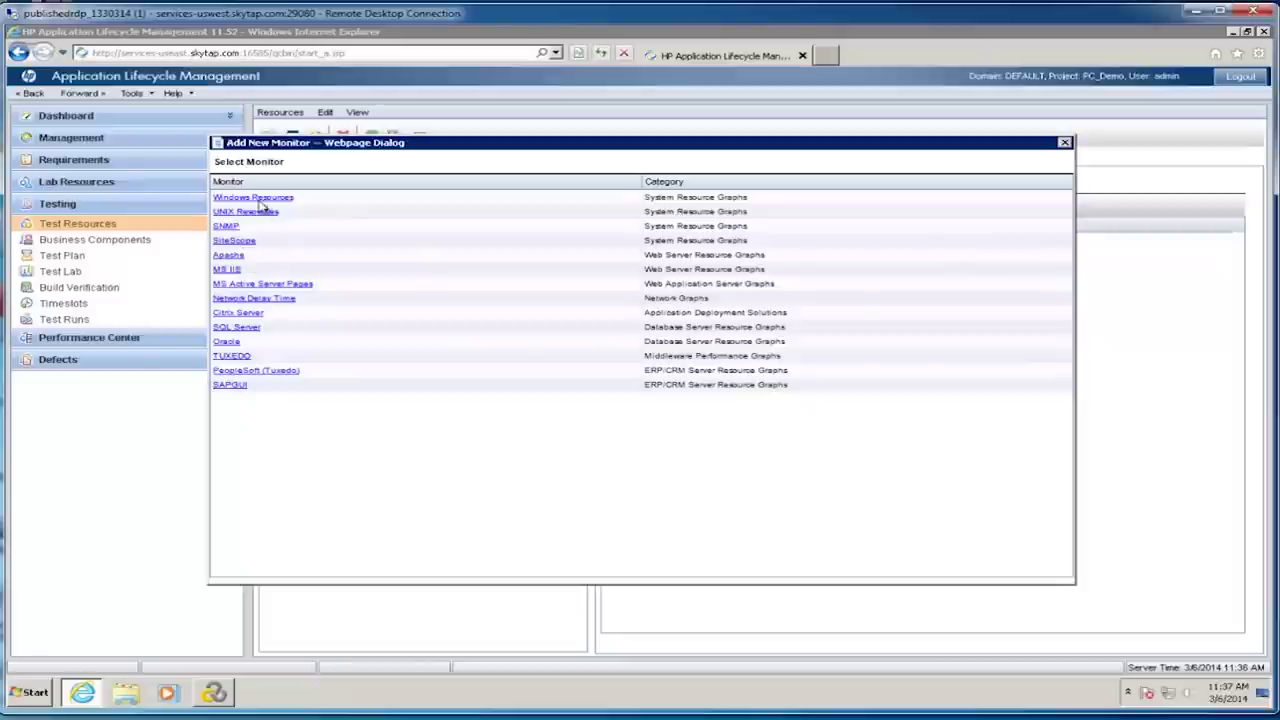
Step: Choose a Windows Resources monitor on localhost and enter the monitor's user name and password
left_click(259, 199)
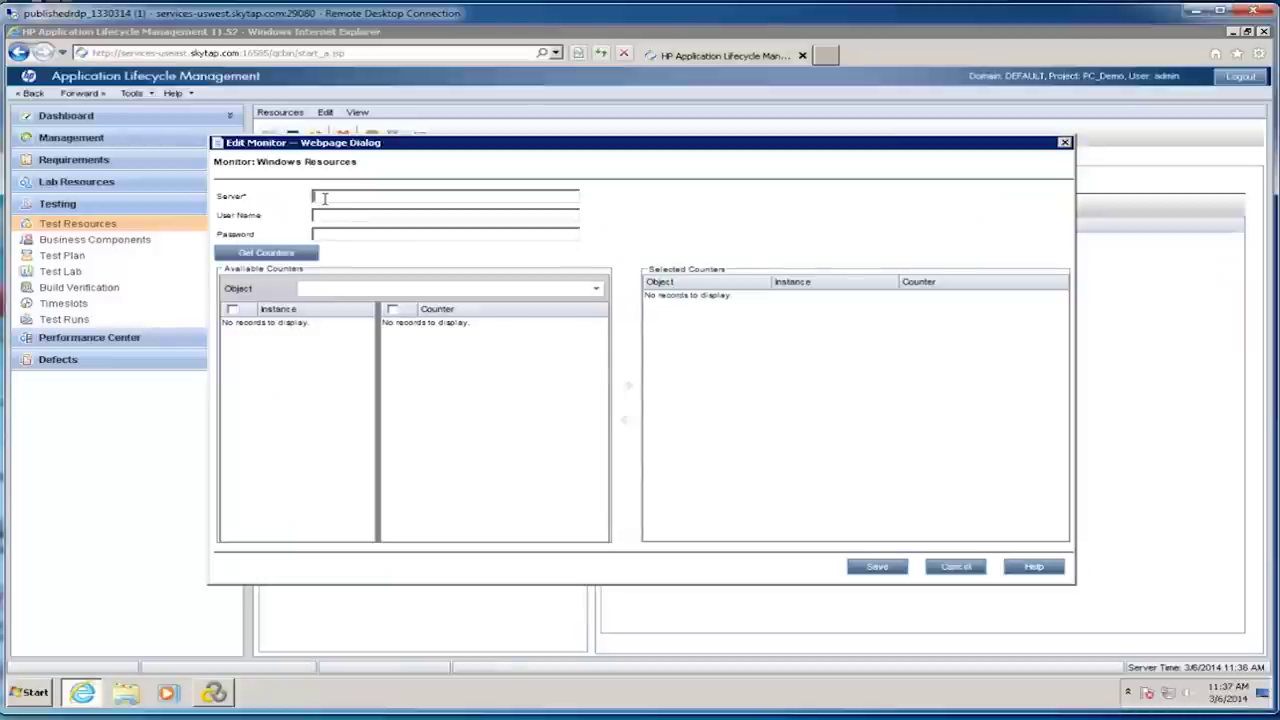
type("localhost")
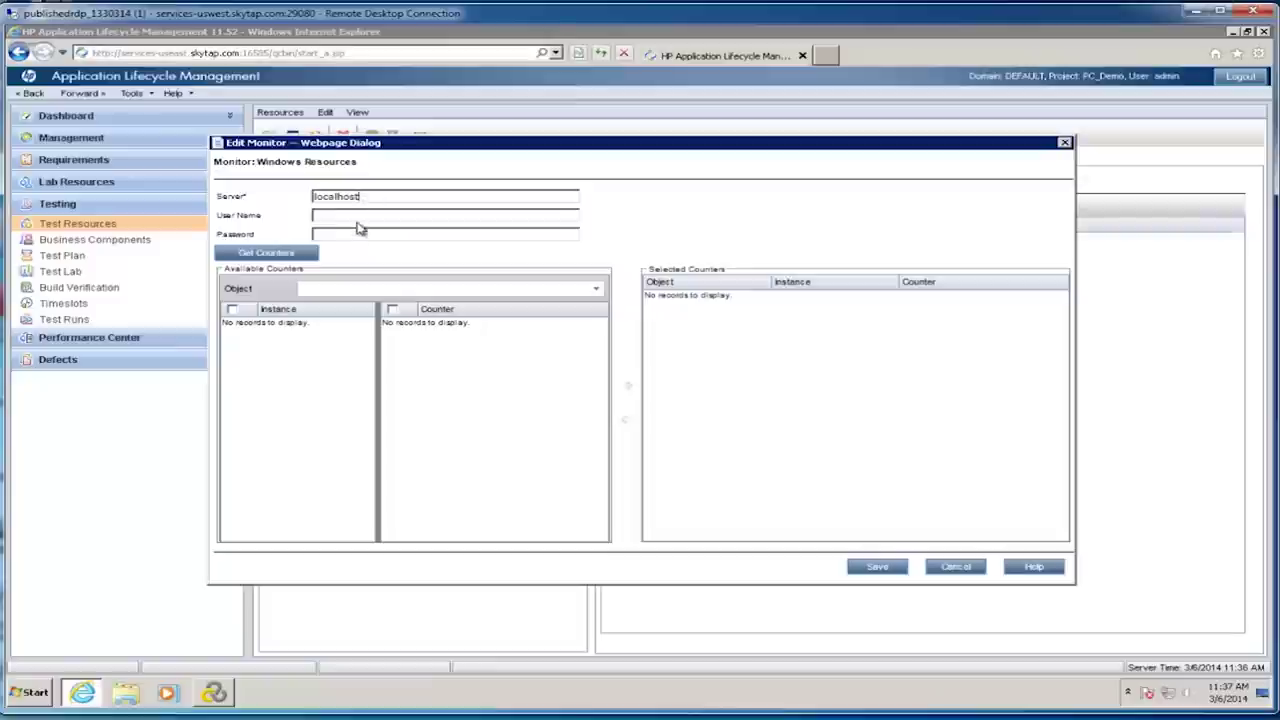
left_click(364, 218)
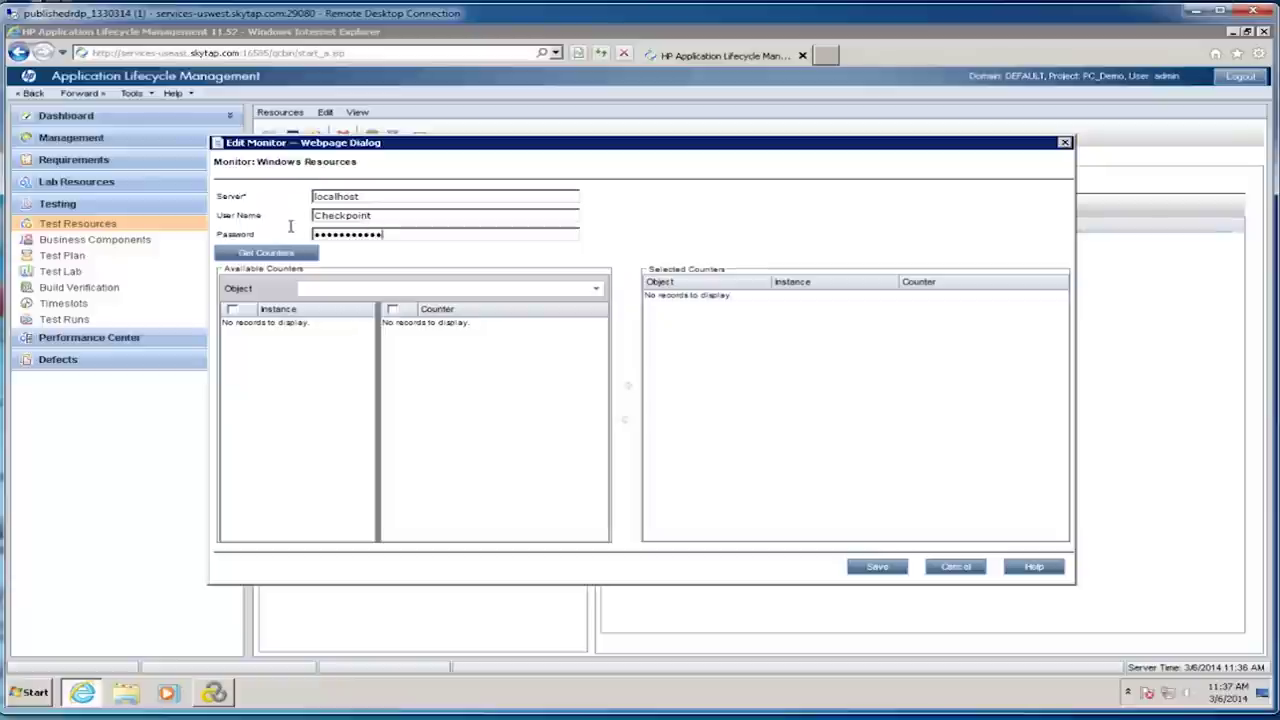
Step: Add the Processor Frequency counter for the _Total instance and save the monitor
left_click(290, 254)
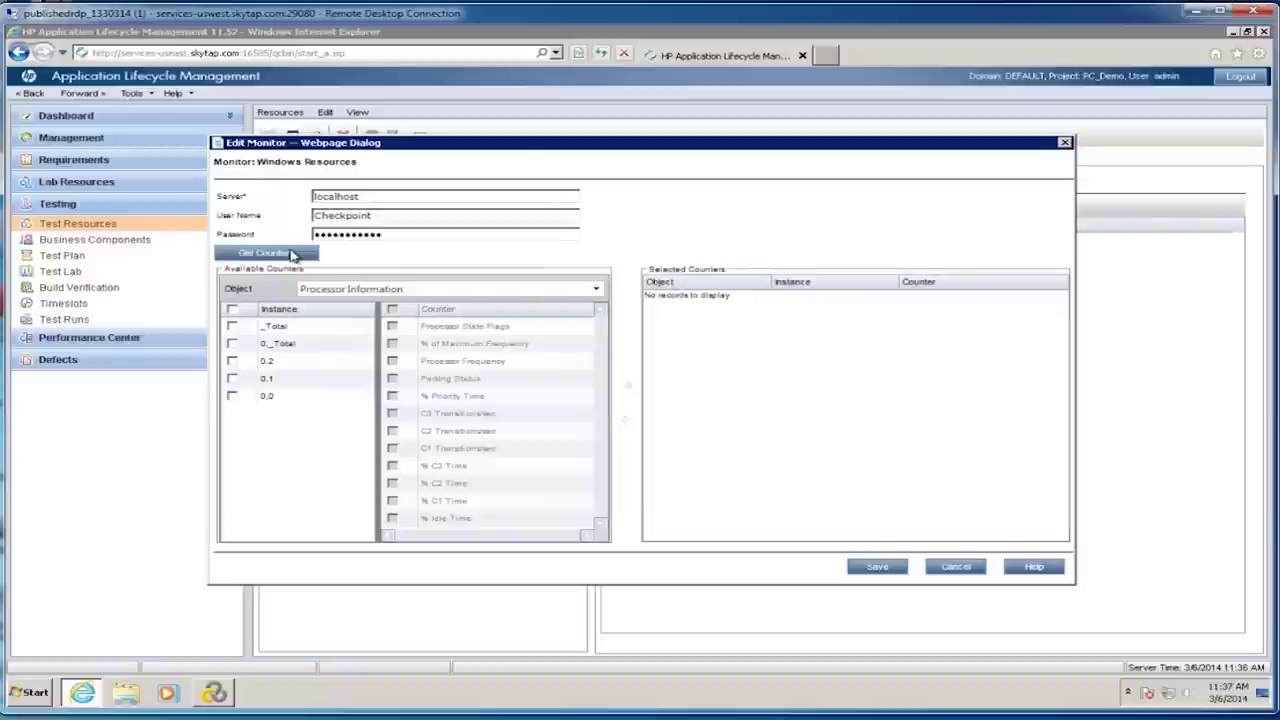
left_click(233, 328)
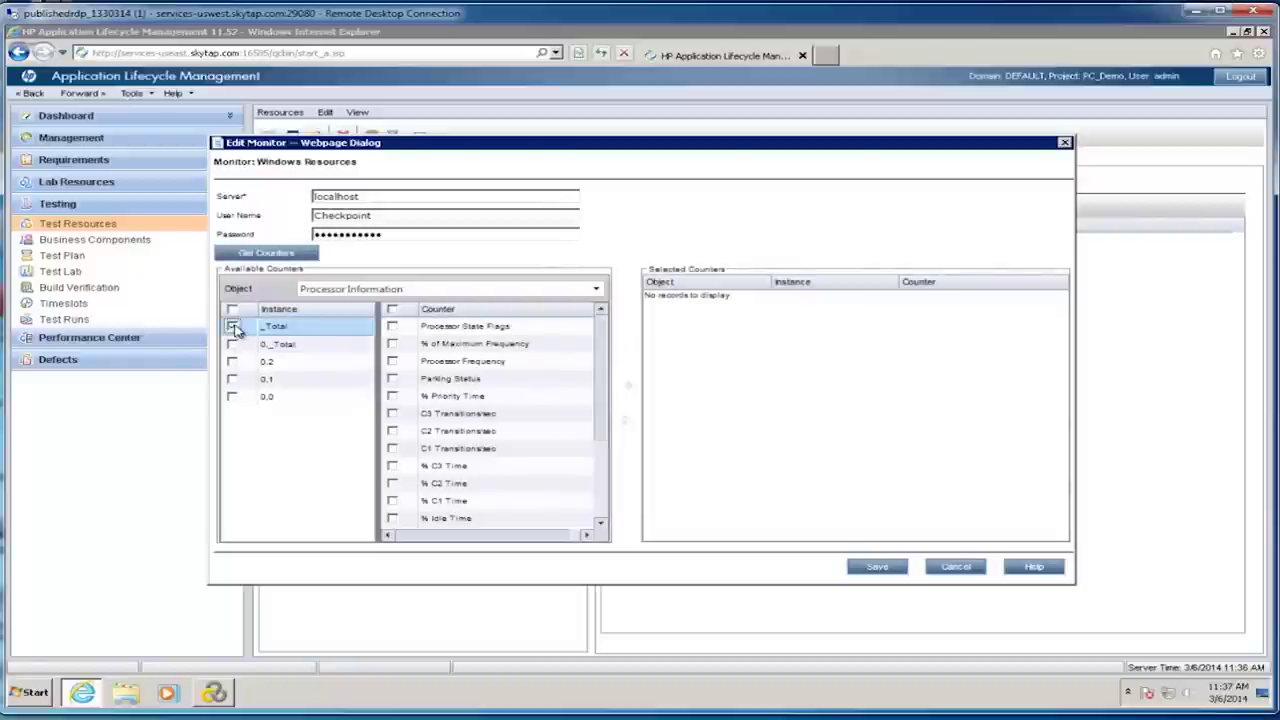
left_click(392, 361)
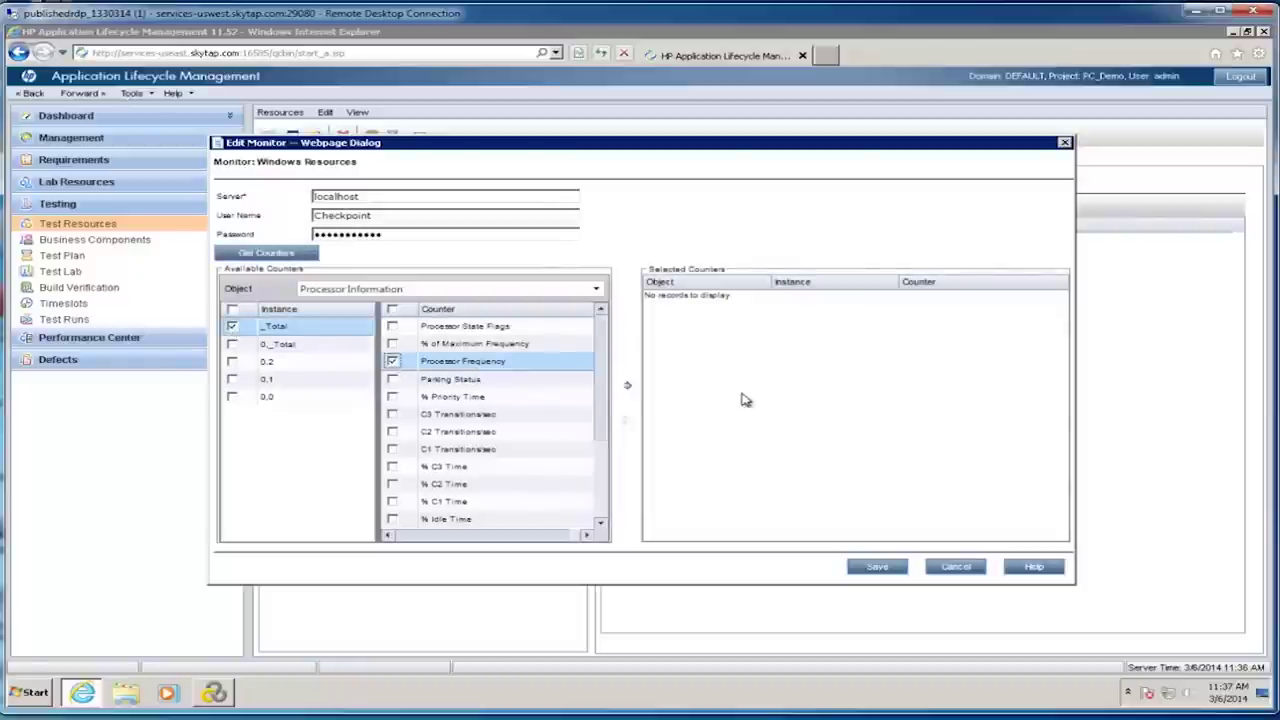
left_click(626, 388)
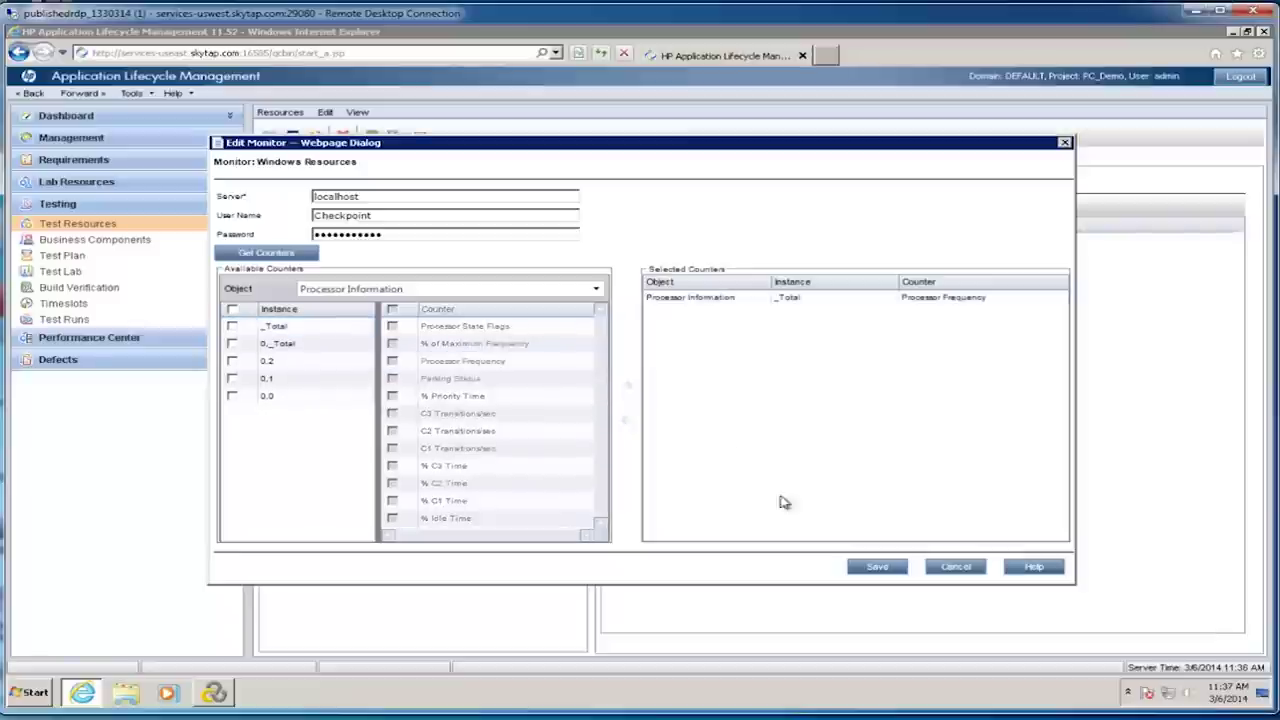
left_click(898, 570)
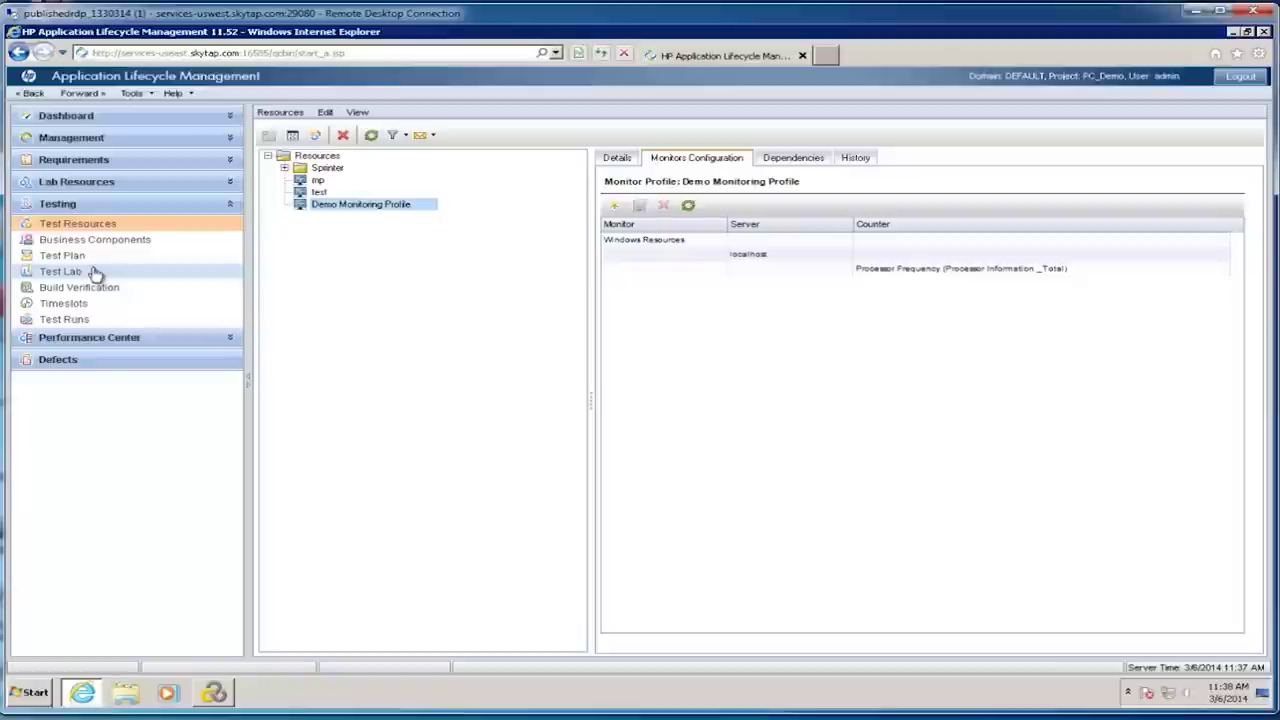
left_click(86, 255)
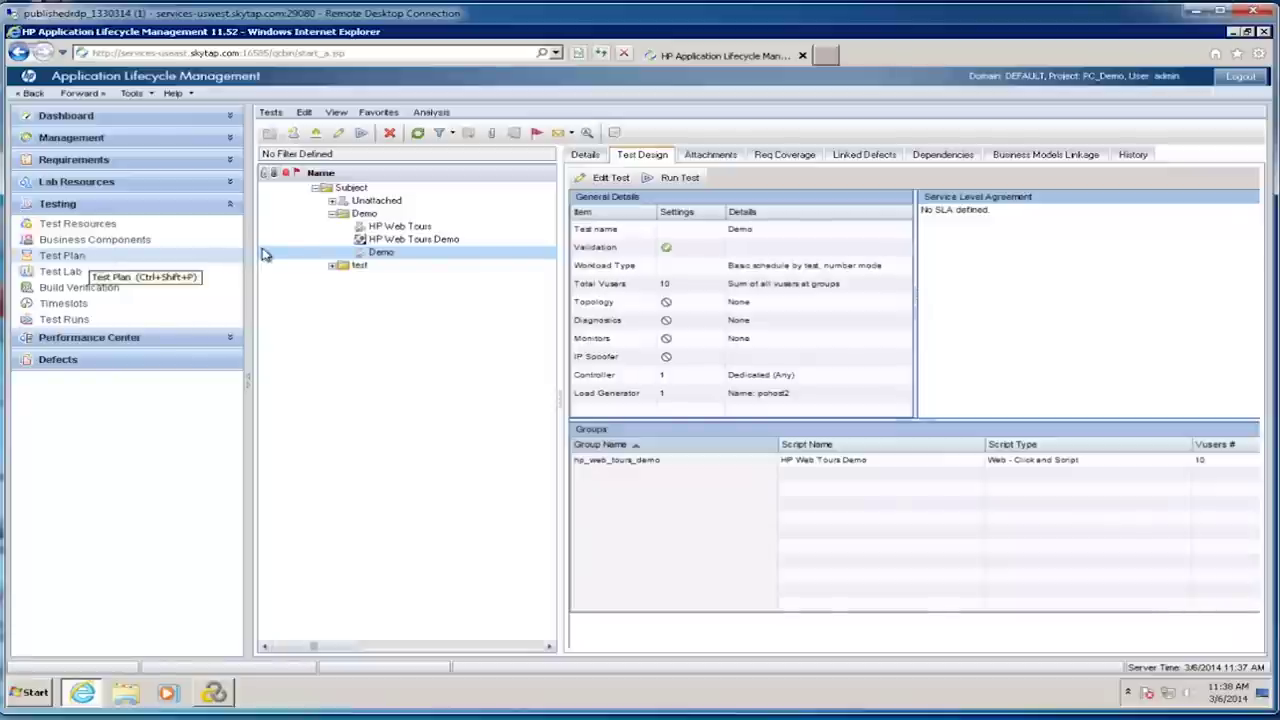
Step: Add the Demo Monitoring Profile from Resources to the Demo test's monitors and save the test
left_click(612, 178)
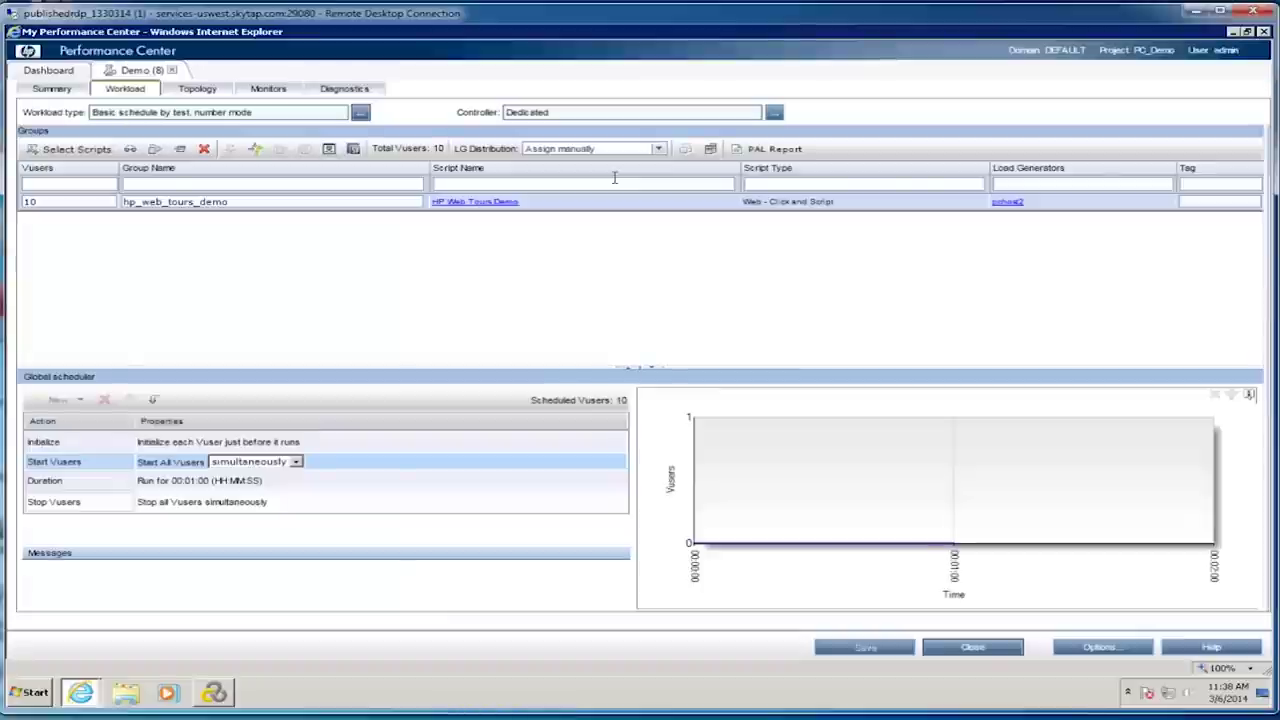
left_click(259, 93)
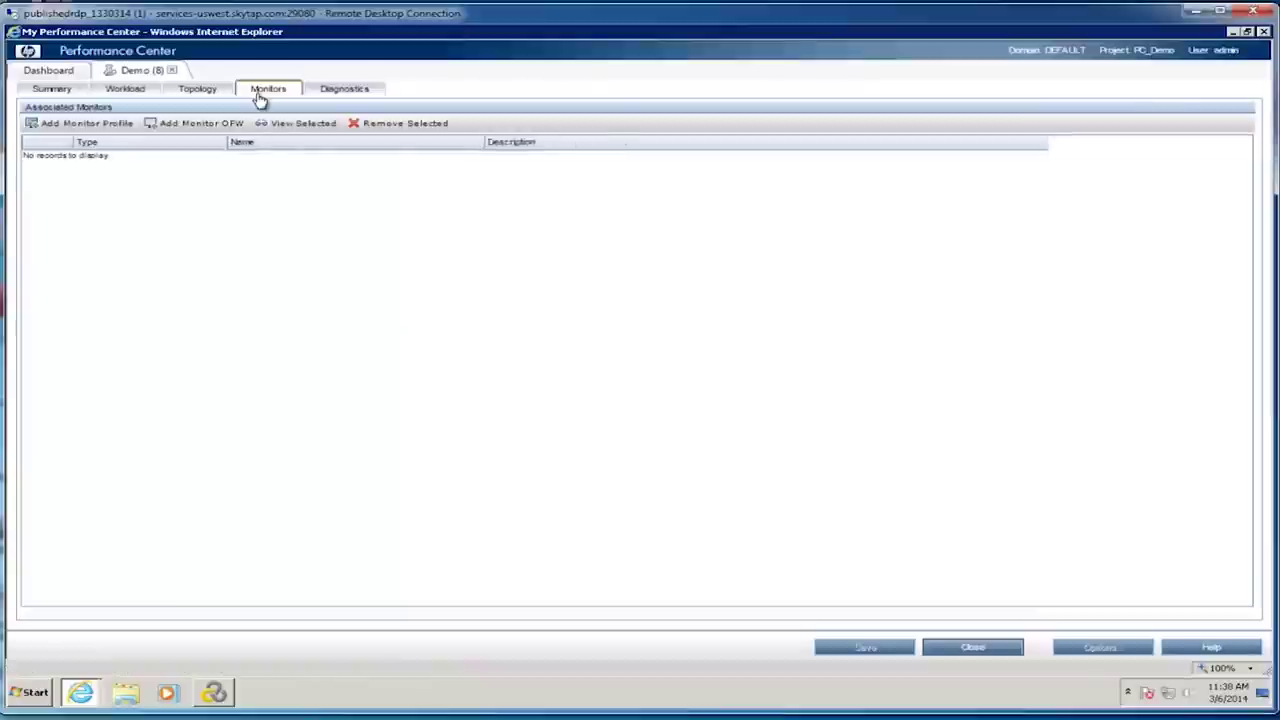
left_click(88, 124)
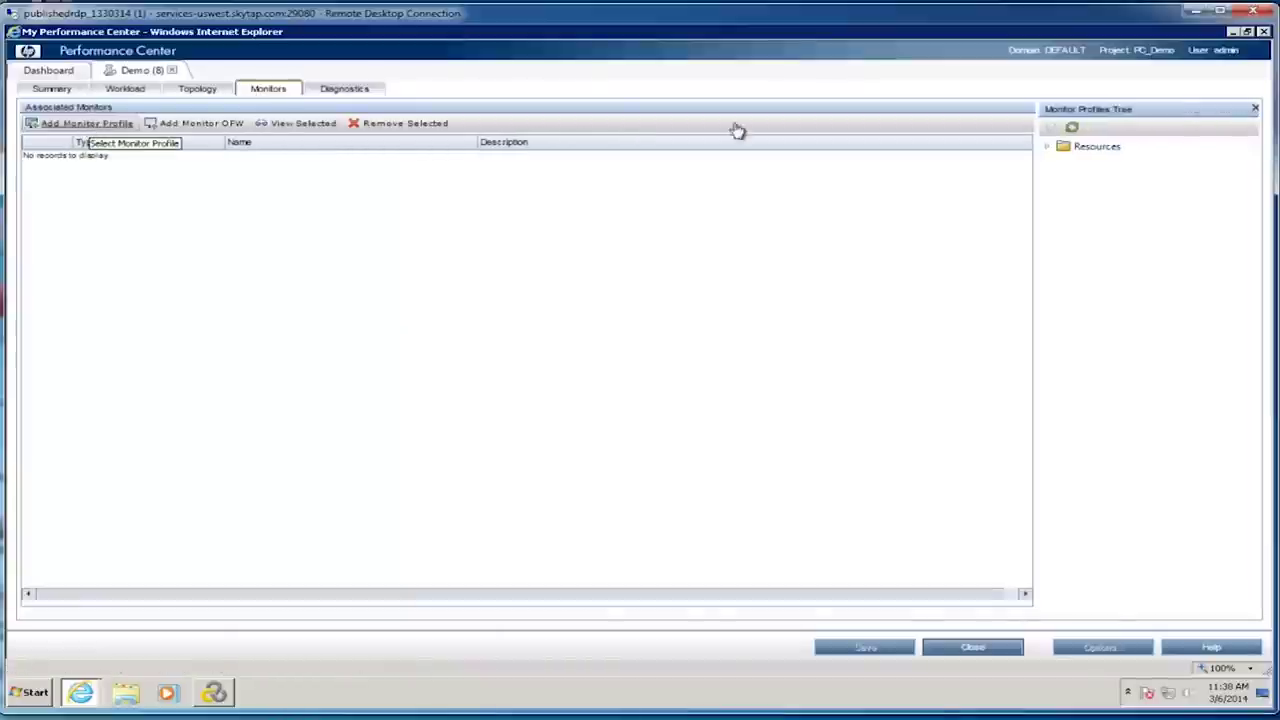
left_click(1047, 148)
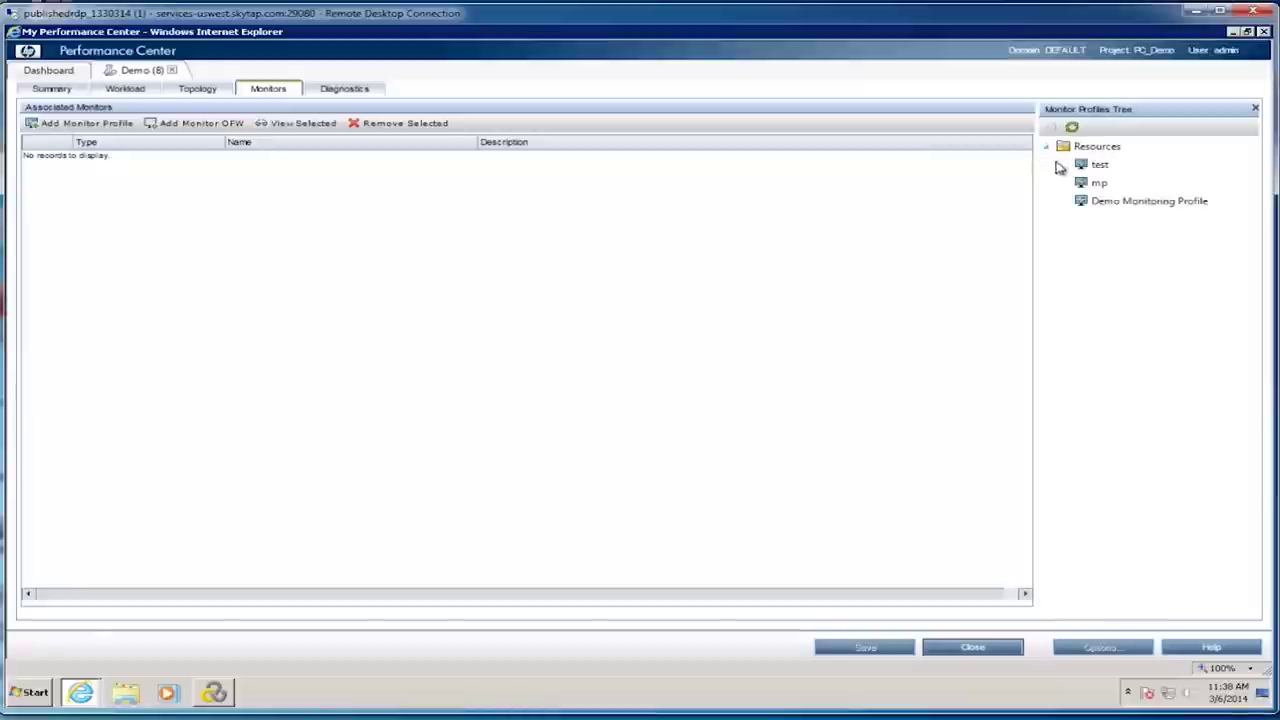
left_click(1103, 200)
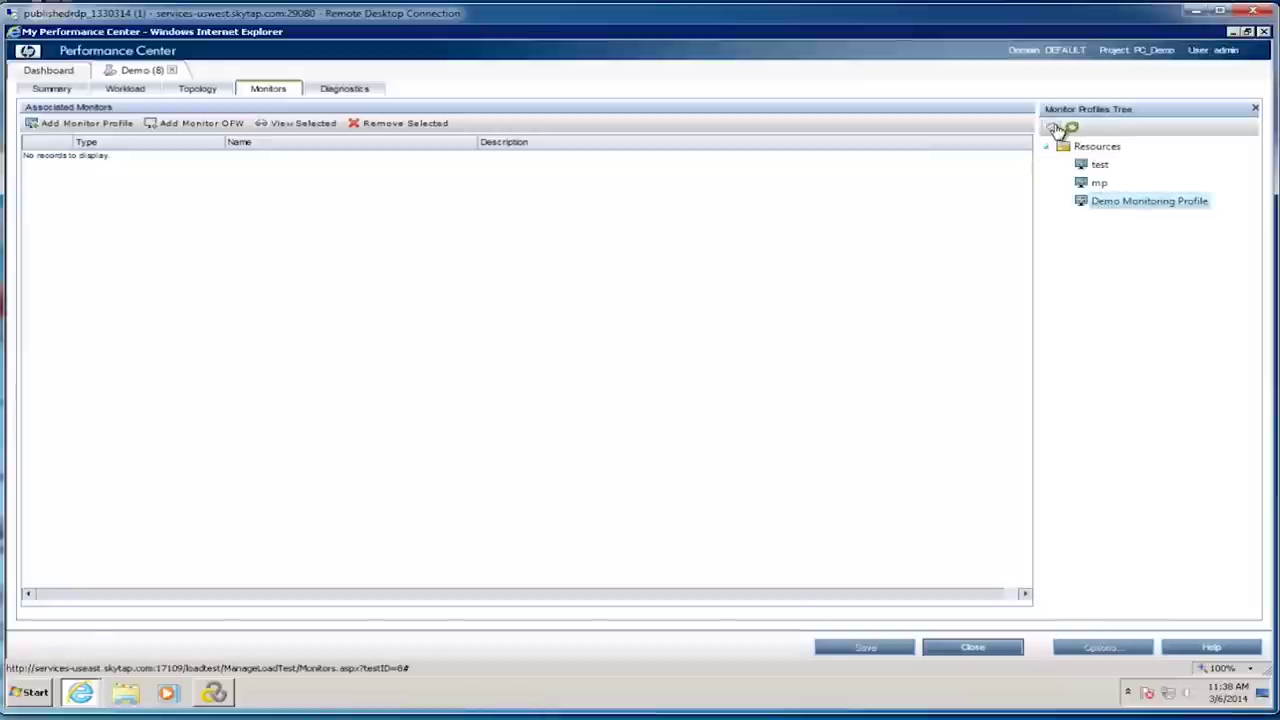
left_click(1053, 128)
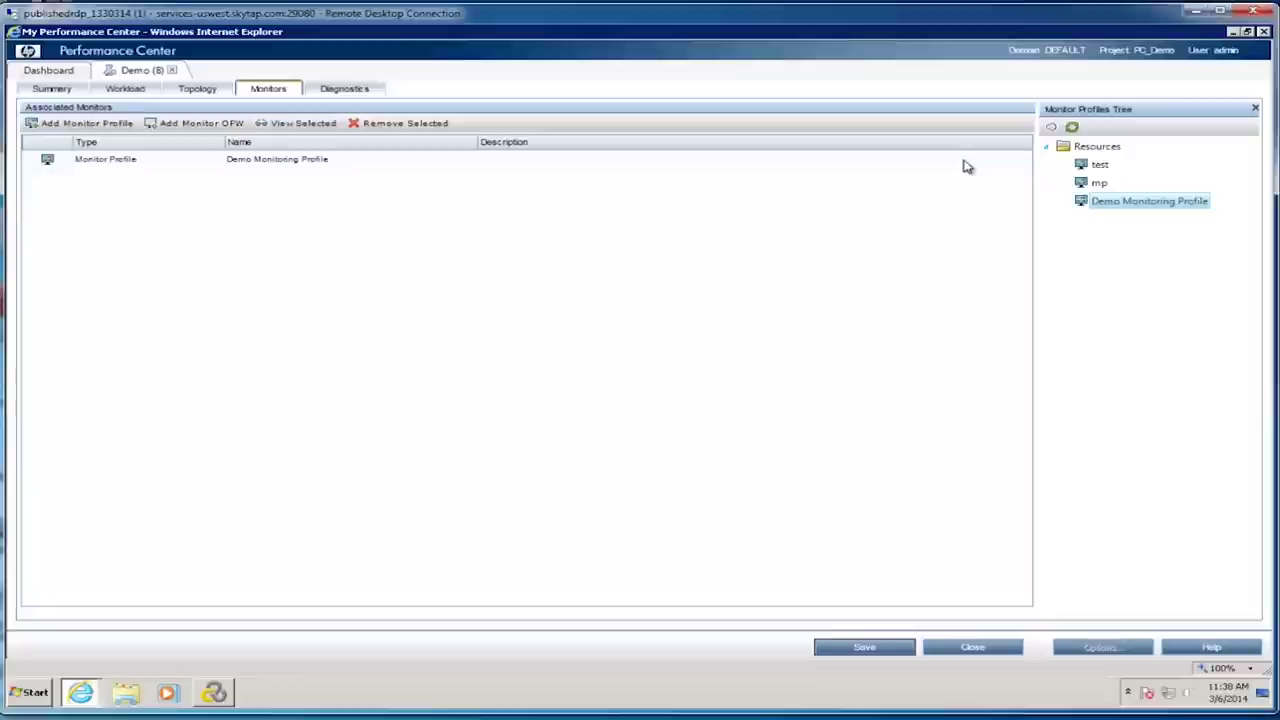
left_click(52, 89)
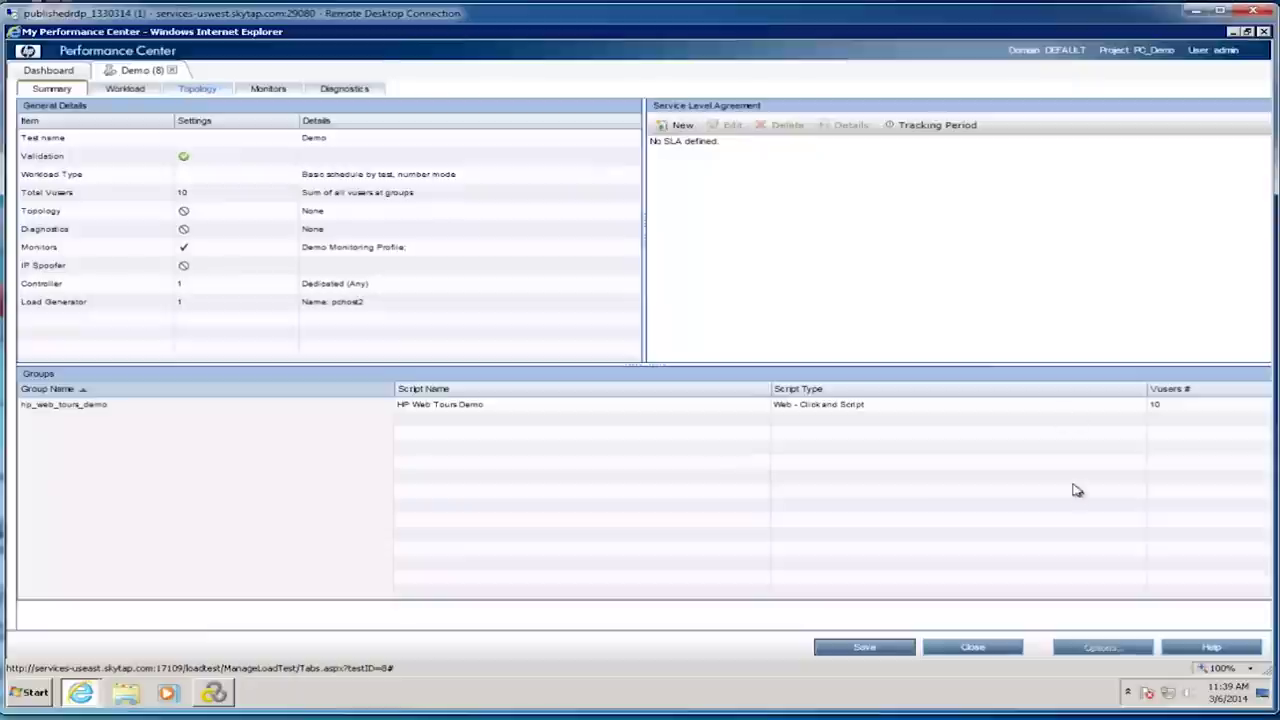
left_click(883, 652)
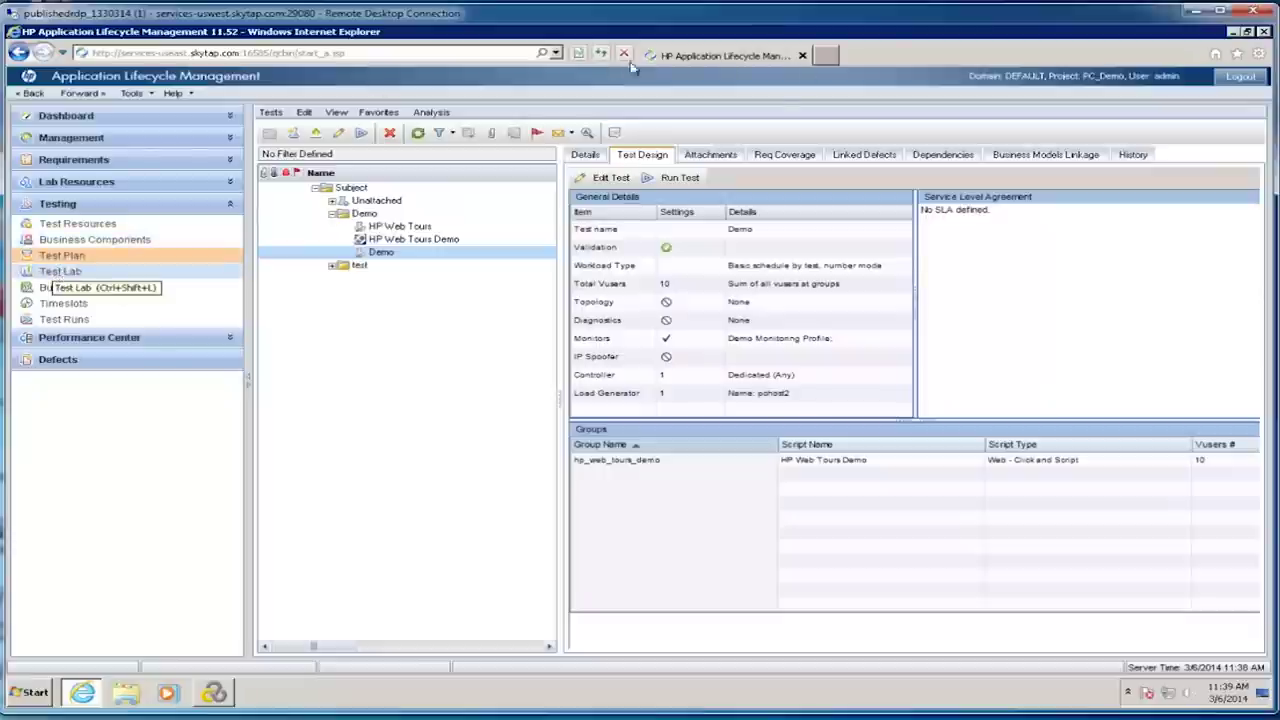
Step: Start a run of the Demo test, keeping Demo as its assigned test set
left_click(648, 180)
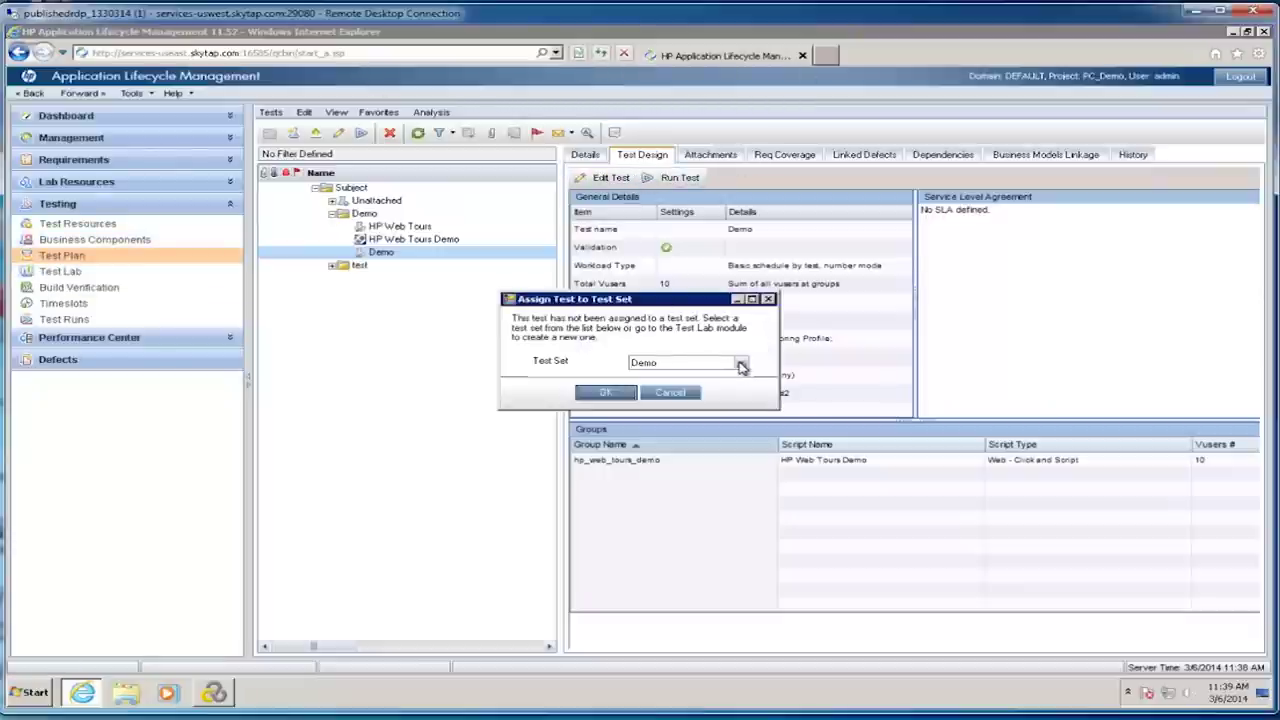
left_click(741, 364)
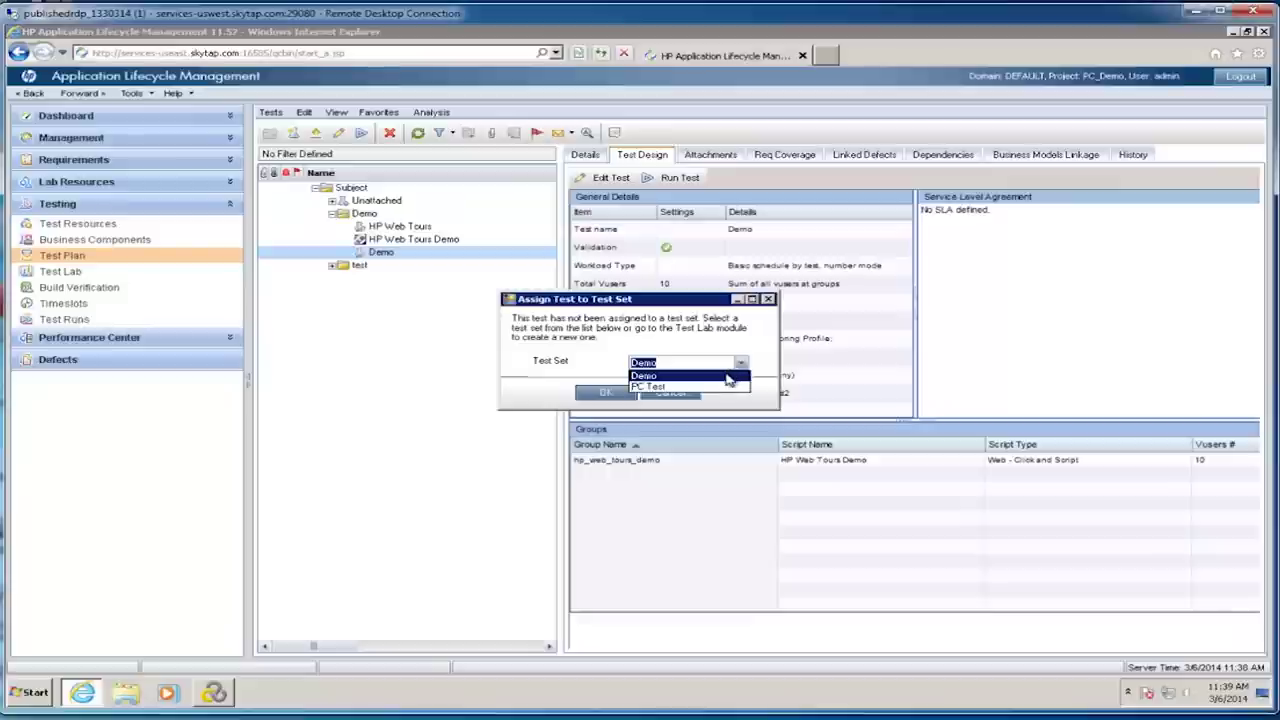
left_click(724, 376)
left_click(608, 395)
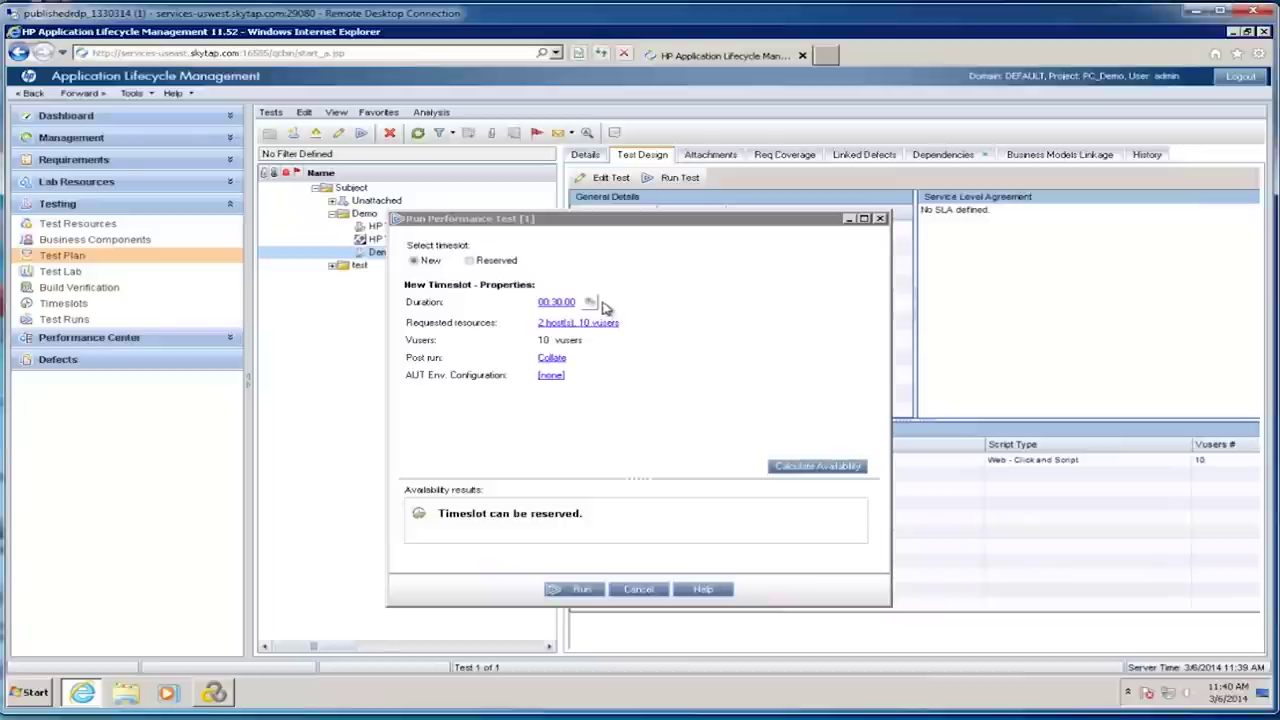
Step: Set the run's post-run action to Collate and analyze
left_click(553, 360)
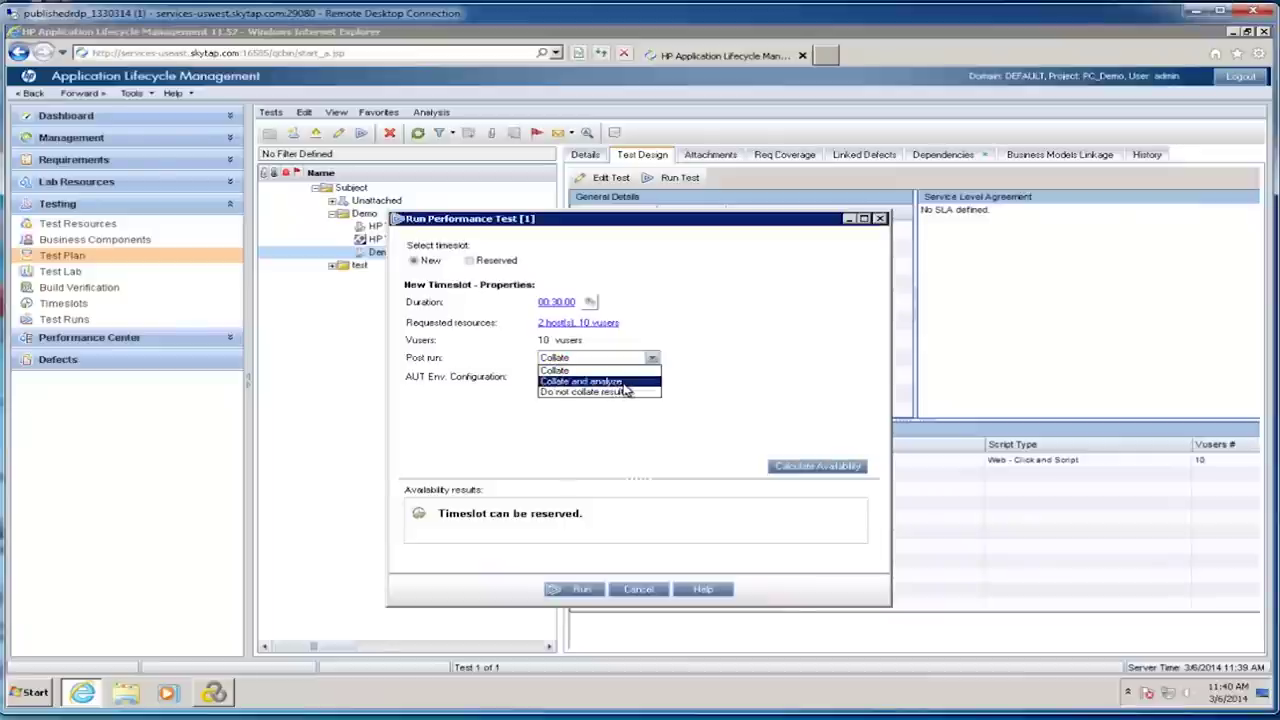
left_click(620, 383)
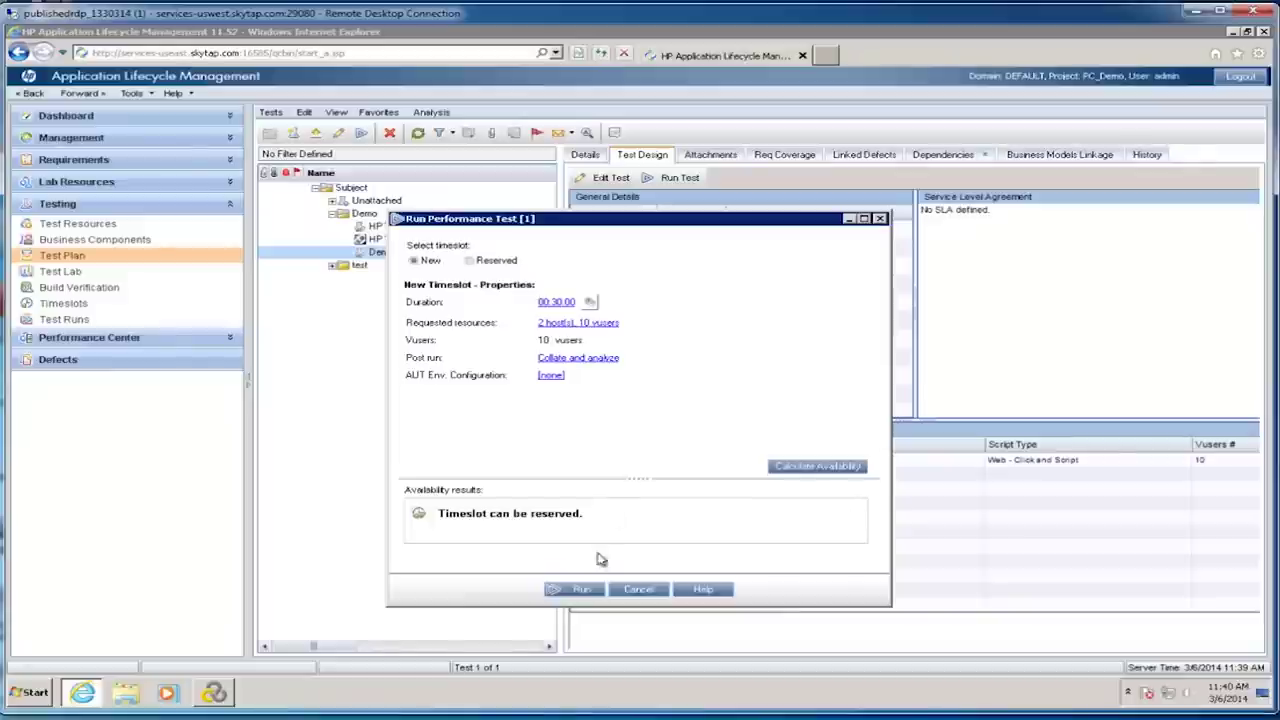
Step: Launch the Demo load test run and let it run until it ends
left_click(584, 590)
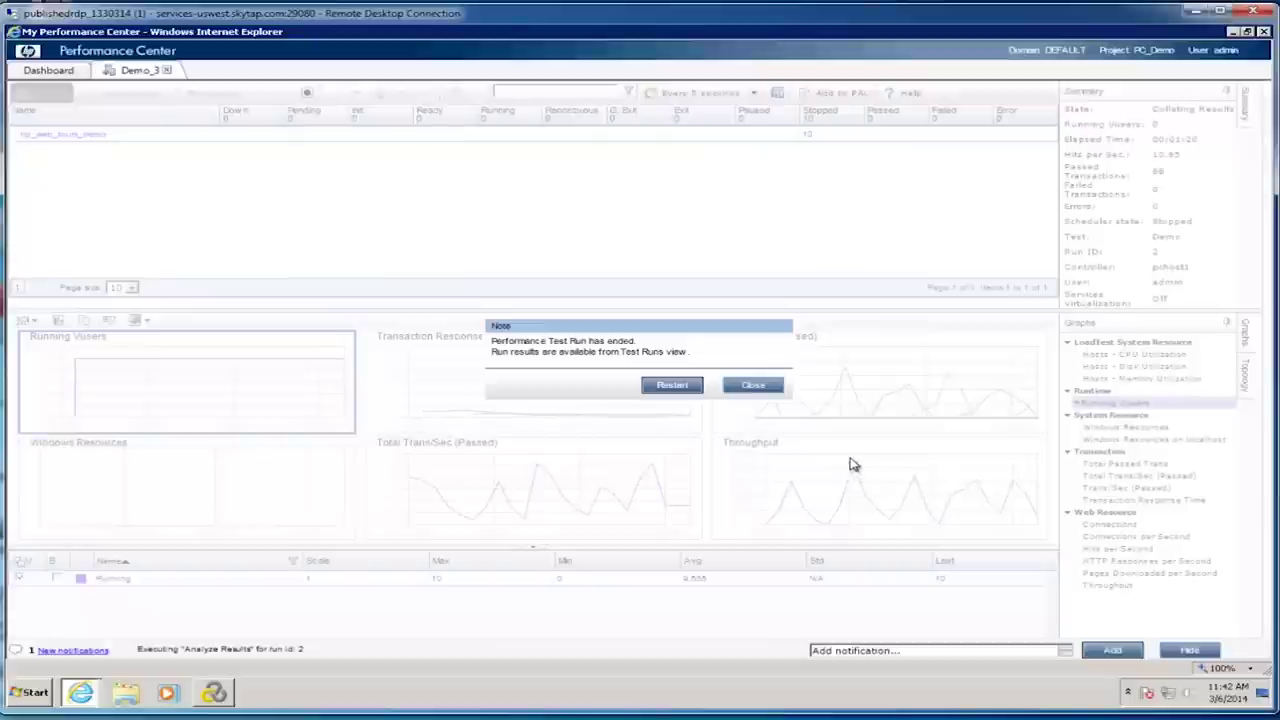
Step: Dismiss the run-ended note and close the My Performance Center window
left_click(758, 392)
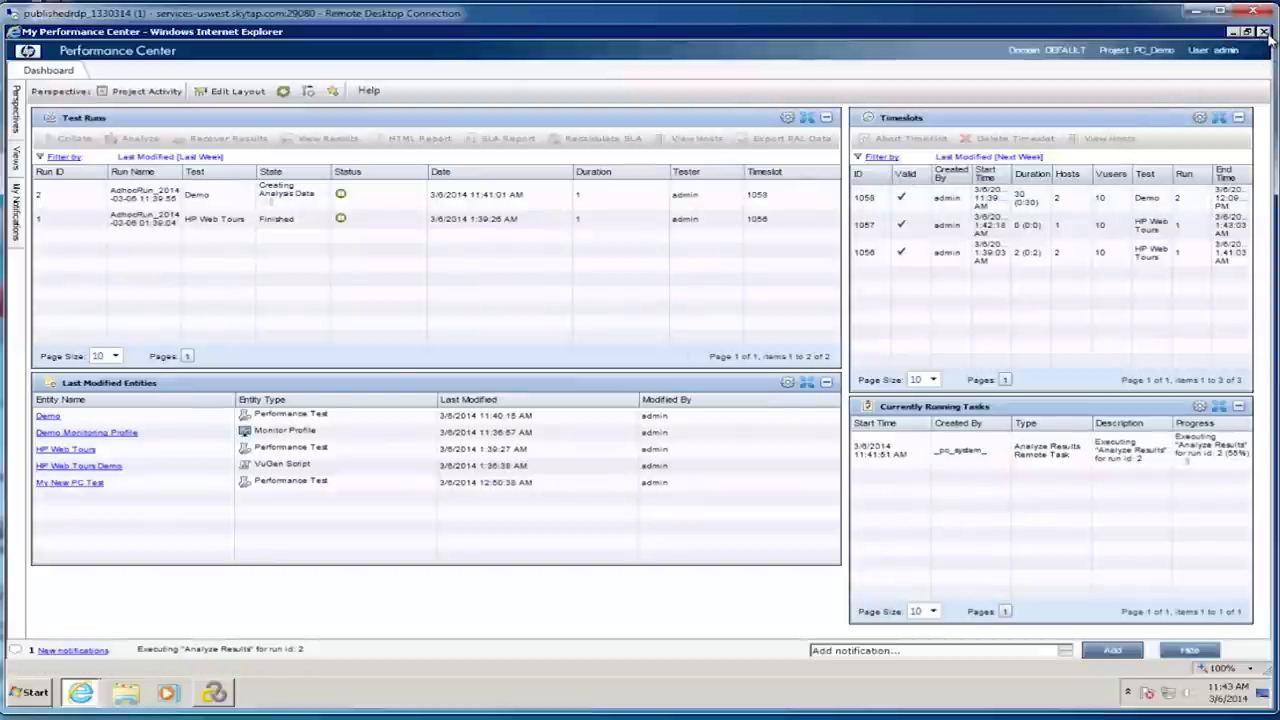
left_click(1262, 32)
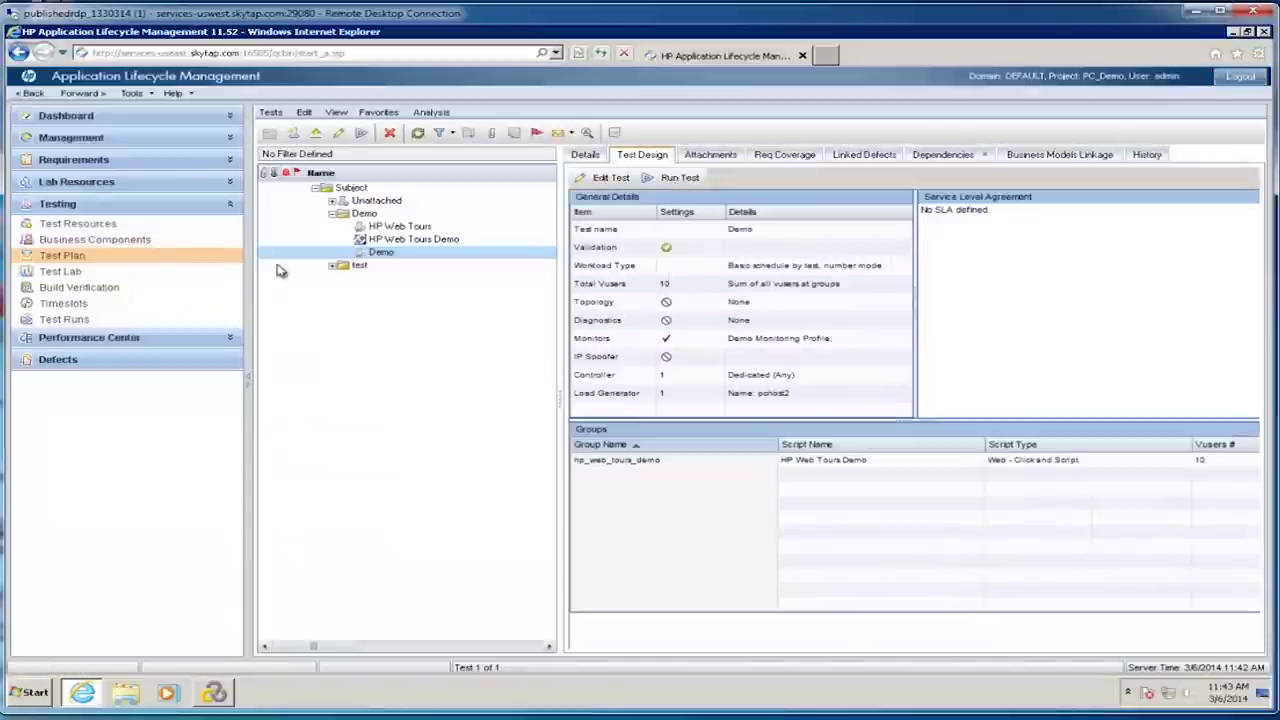
Step: In Test Lab, select HP Web Tours in the PC Test set to list its last run result files
left_click(62, 272)
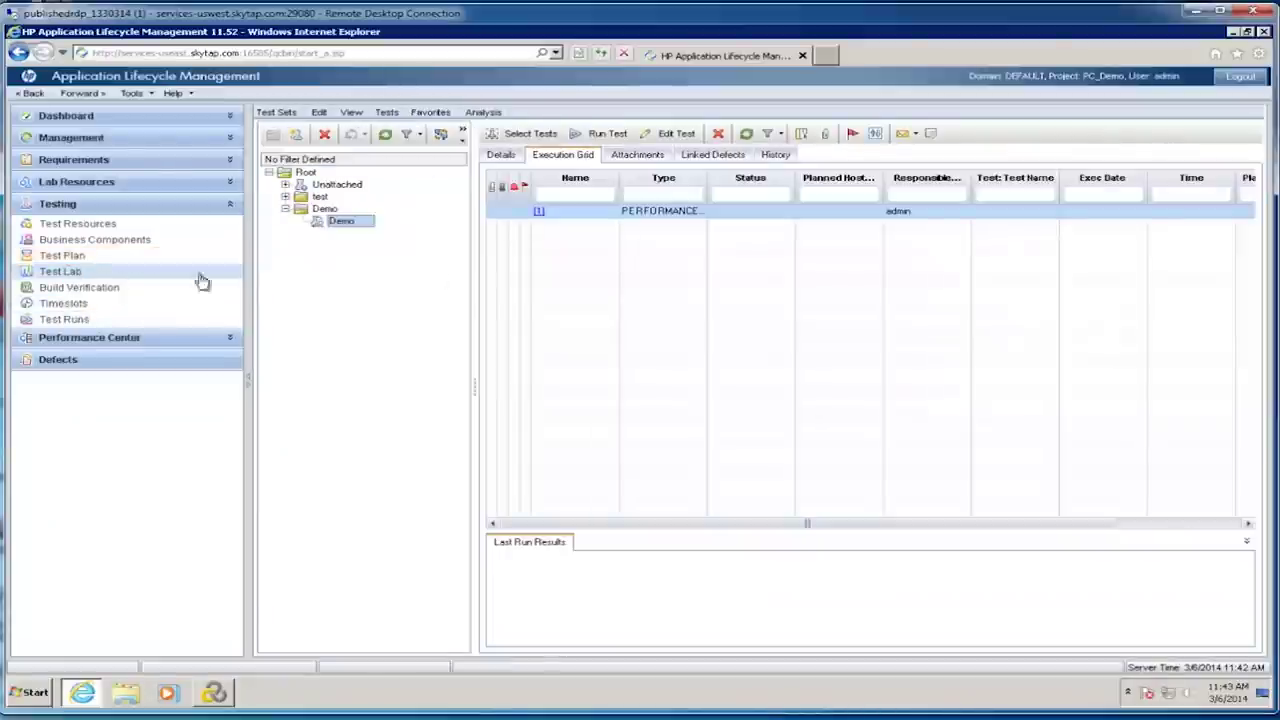
left_click(287, 198)
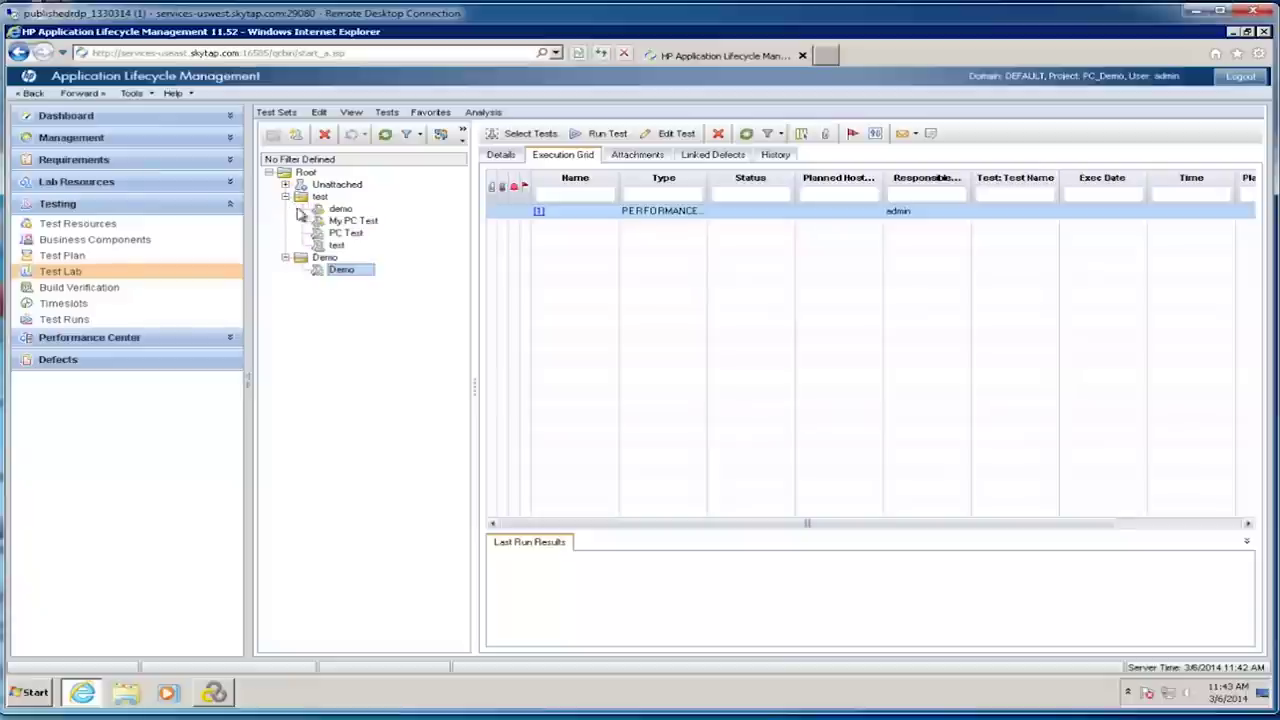
left_click(345, 234)
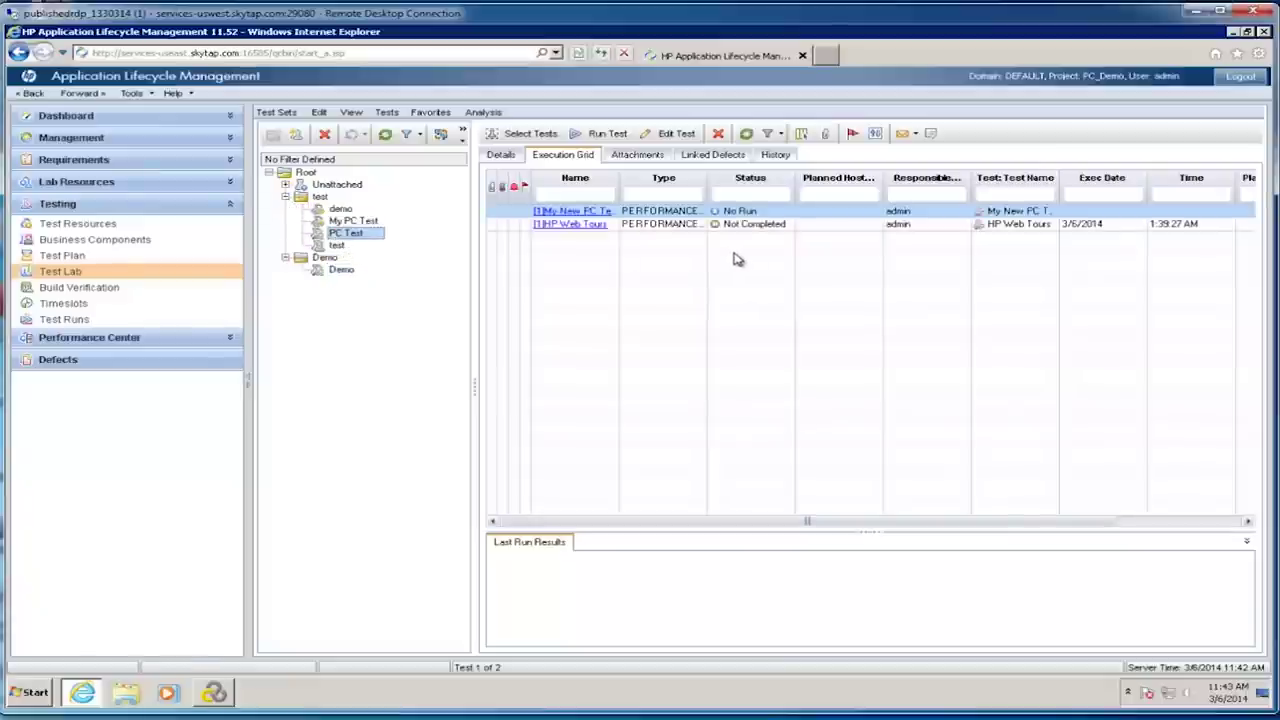
left_click(678, 226)
left_click(678, 226)
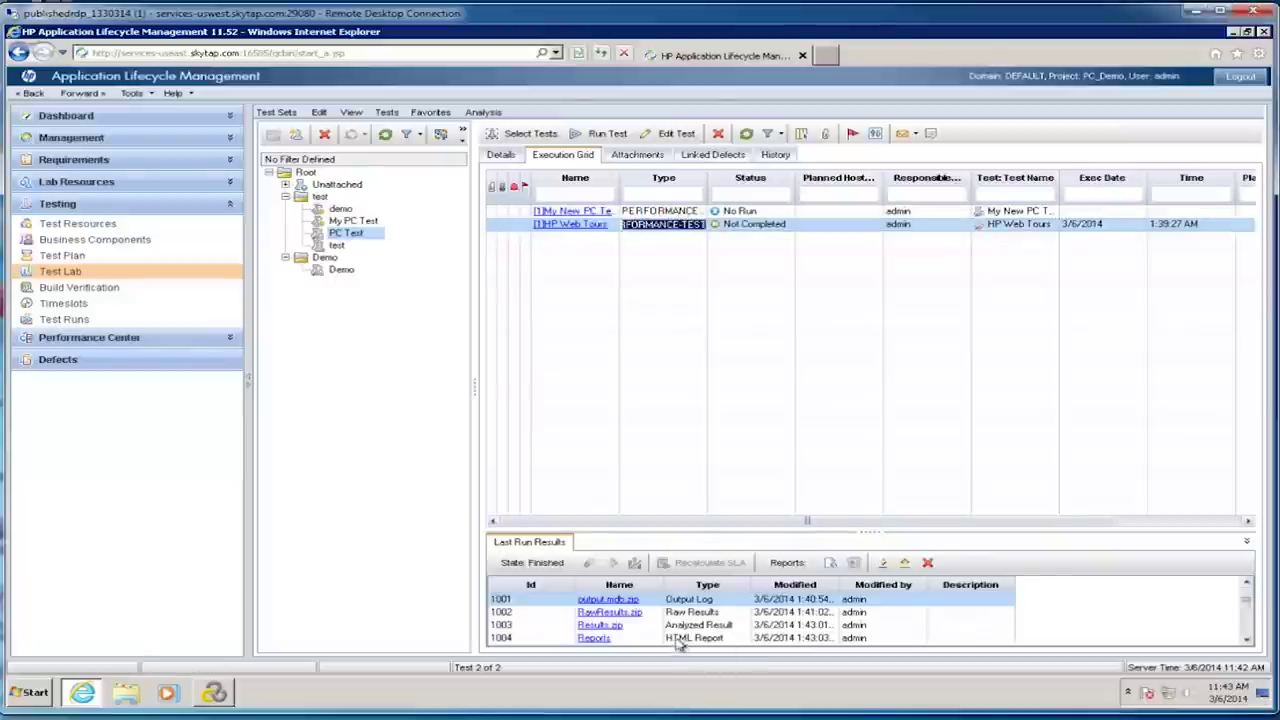
left_click_drag(767, 539, 771, 470)
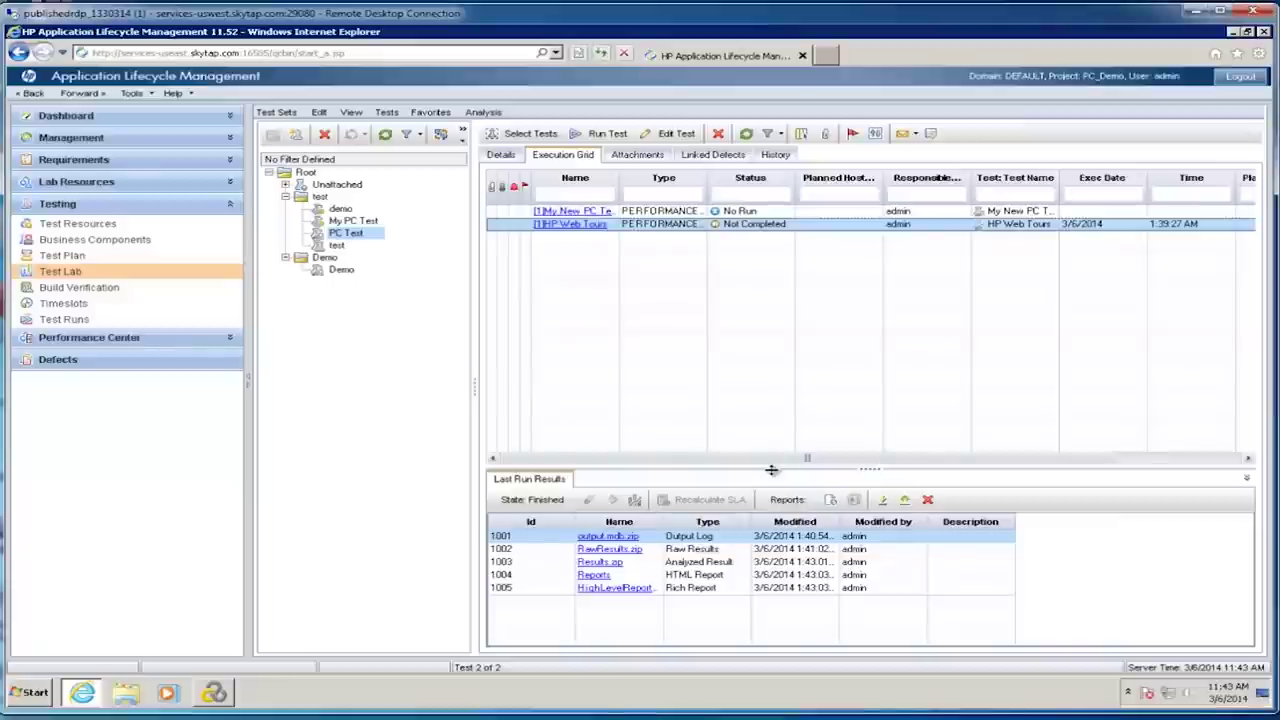
left_click(830, 500)
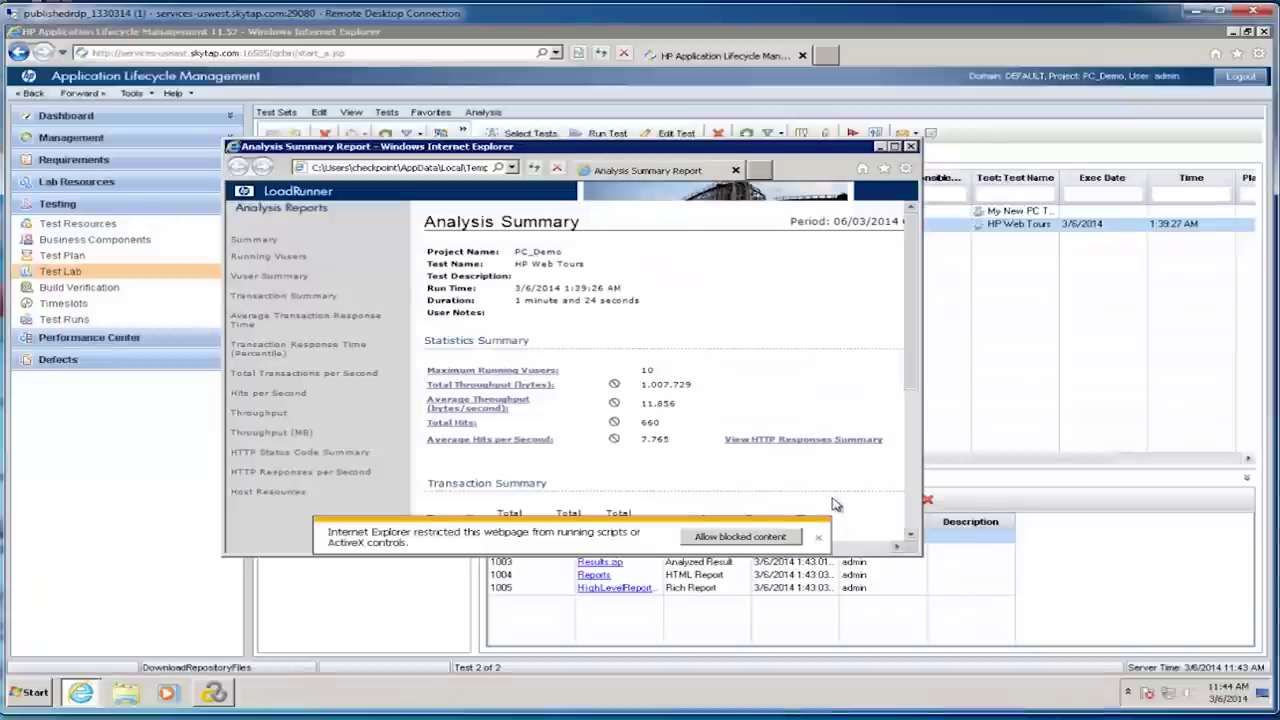
left_click(778, 538)
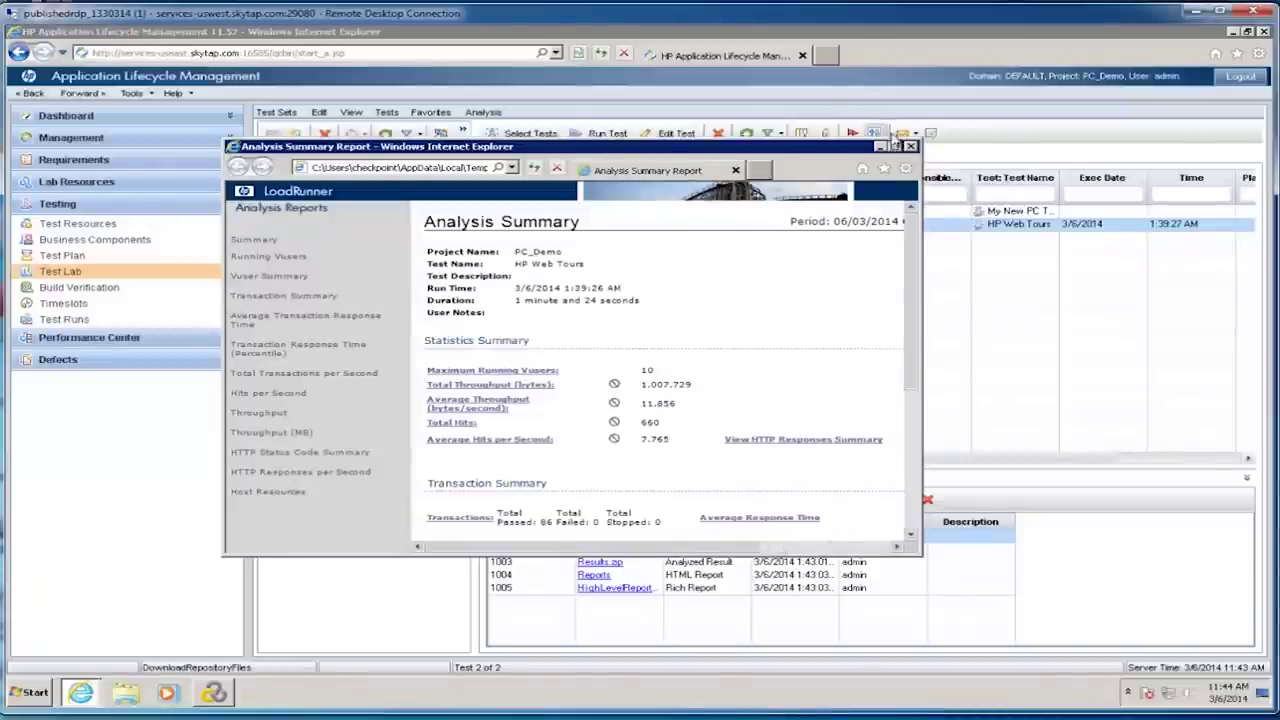
left_click(896, 147)
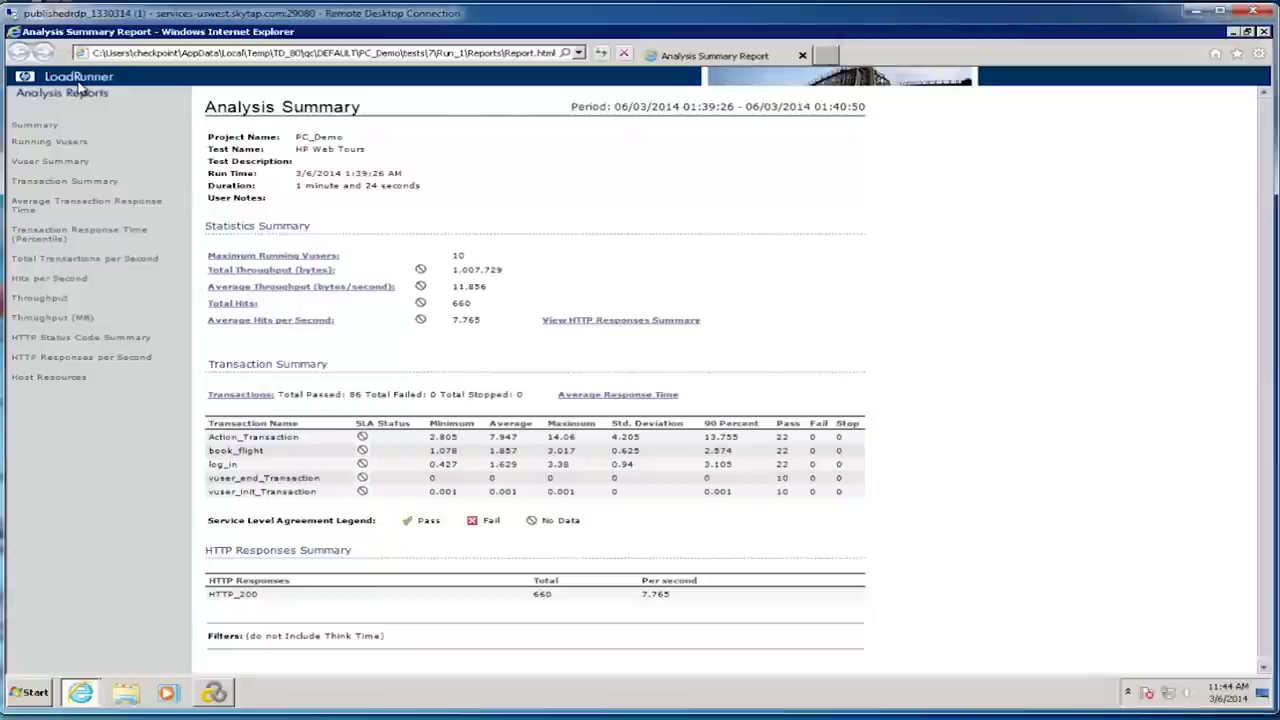
left_click(40, 125)
left_click(47, 143)
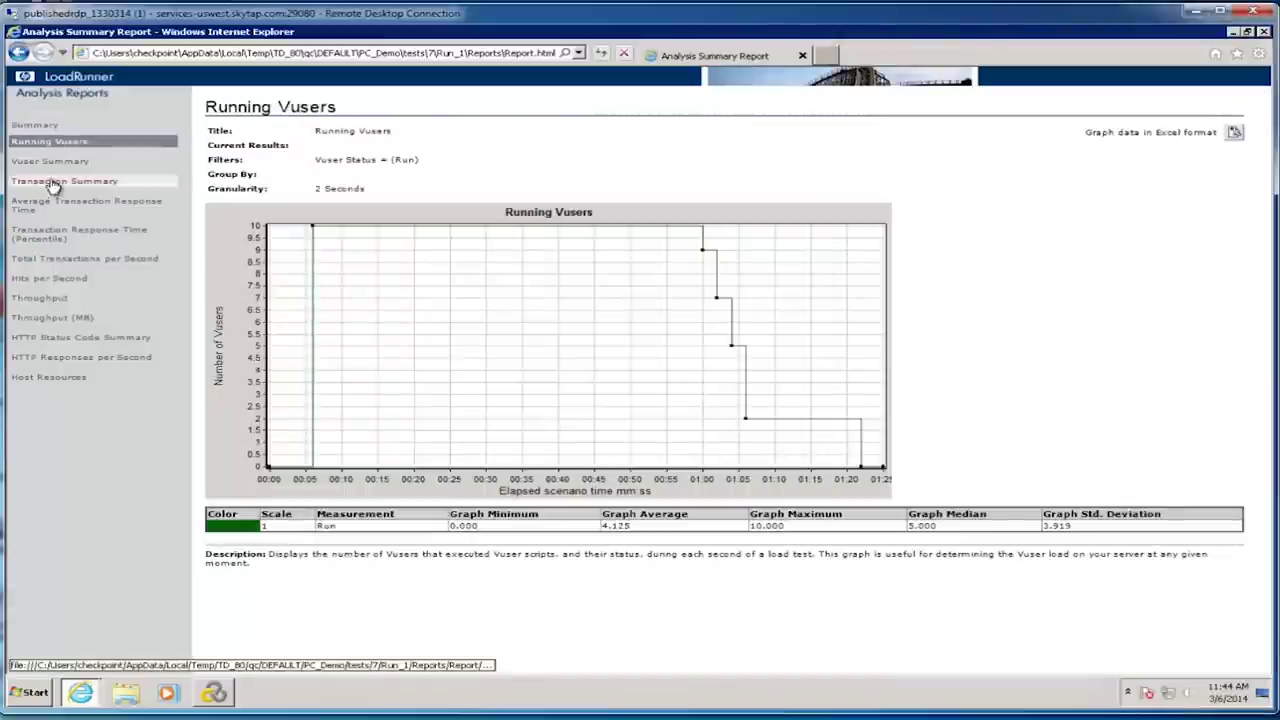
left_click(55, 163)
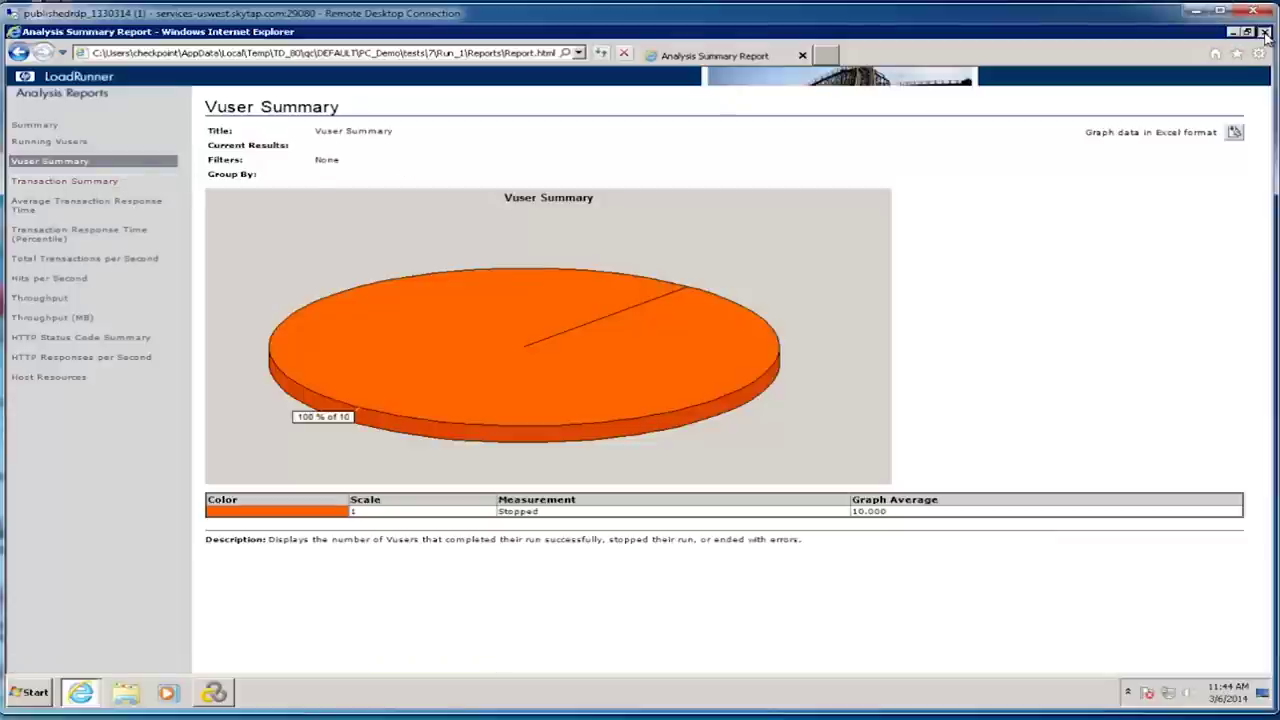
left_click(1264, 33)
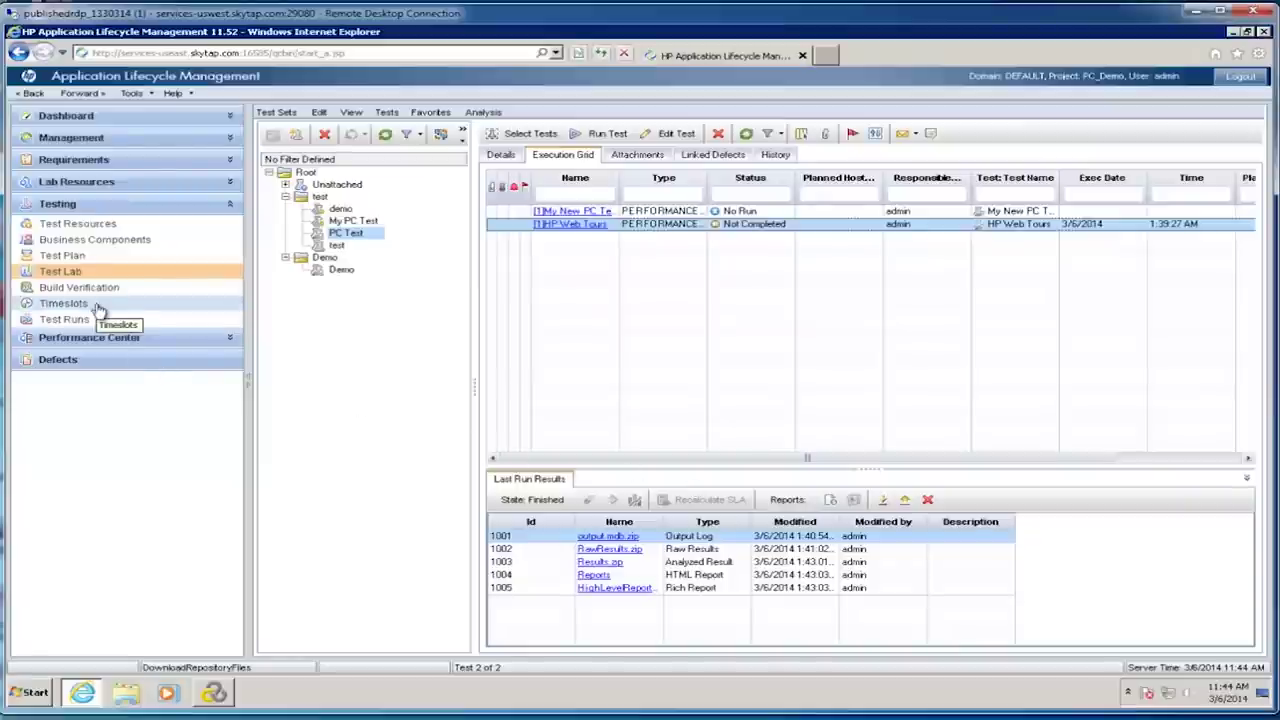
left_click(585, 136)
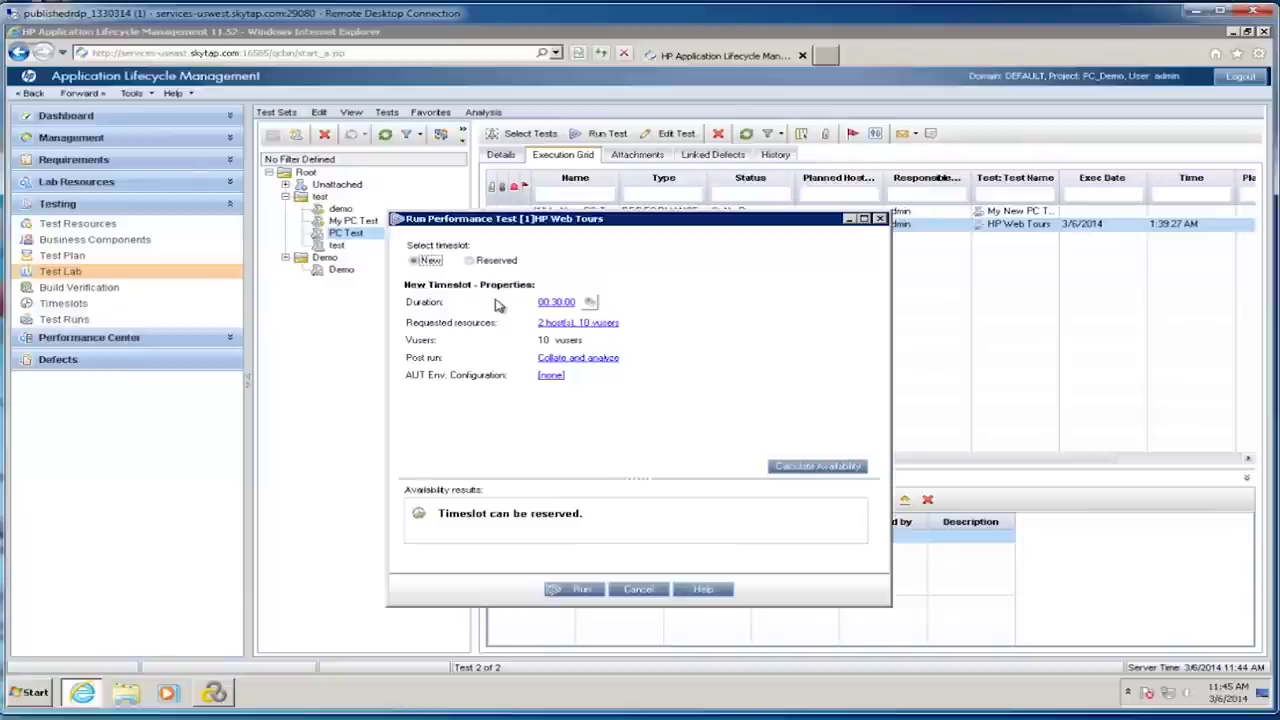
left_click(437, 268)
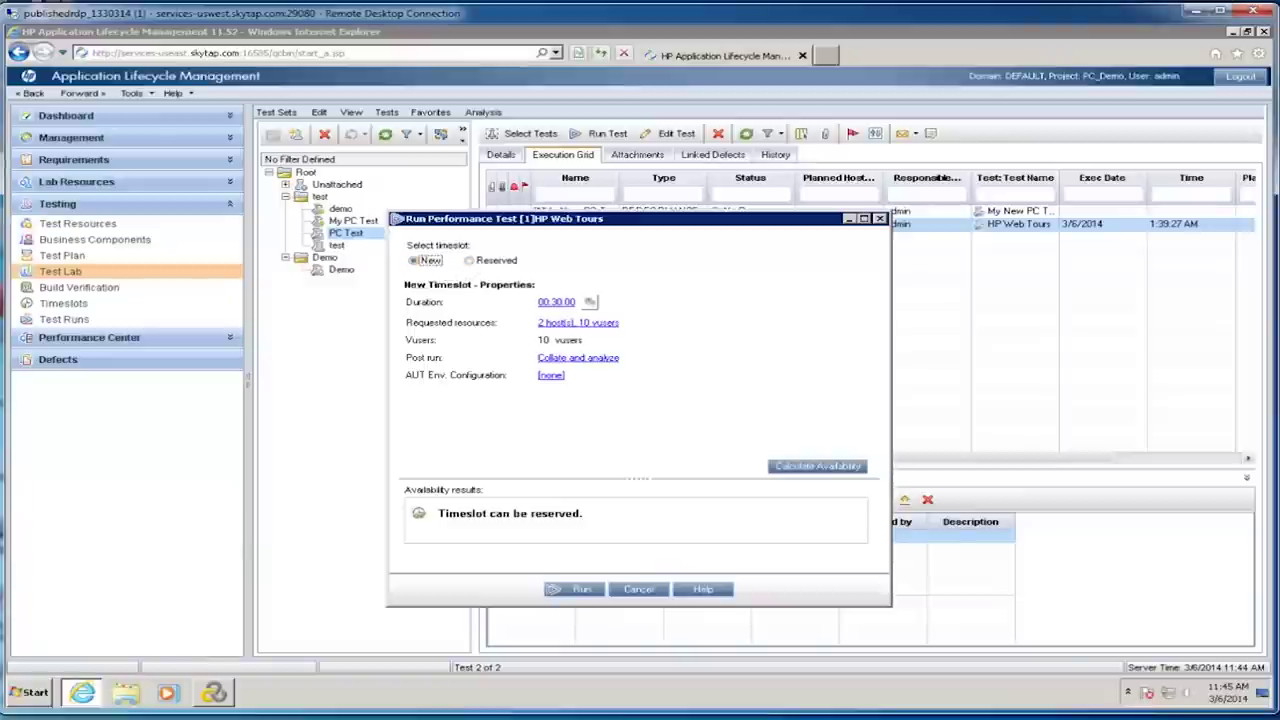
left_click(639, 590)
Step: In the Timeslots calendar, select a 1–3 pm block on Thursday, March 6, 2014
left_click(68, 303)
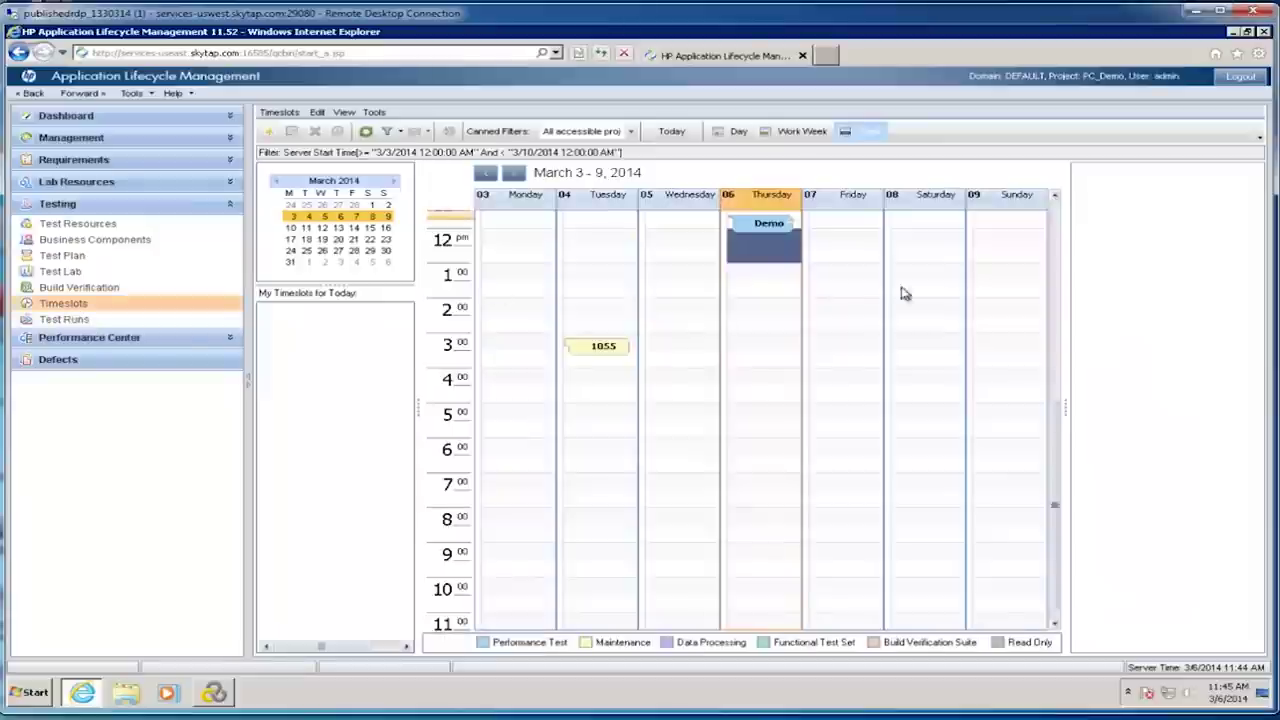
left_click(699, 310)
scroll(697, 365, "up", 6)
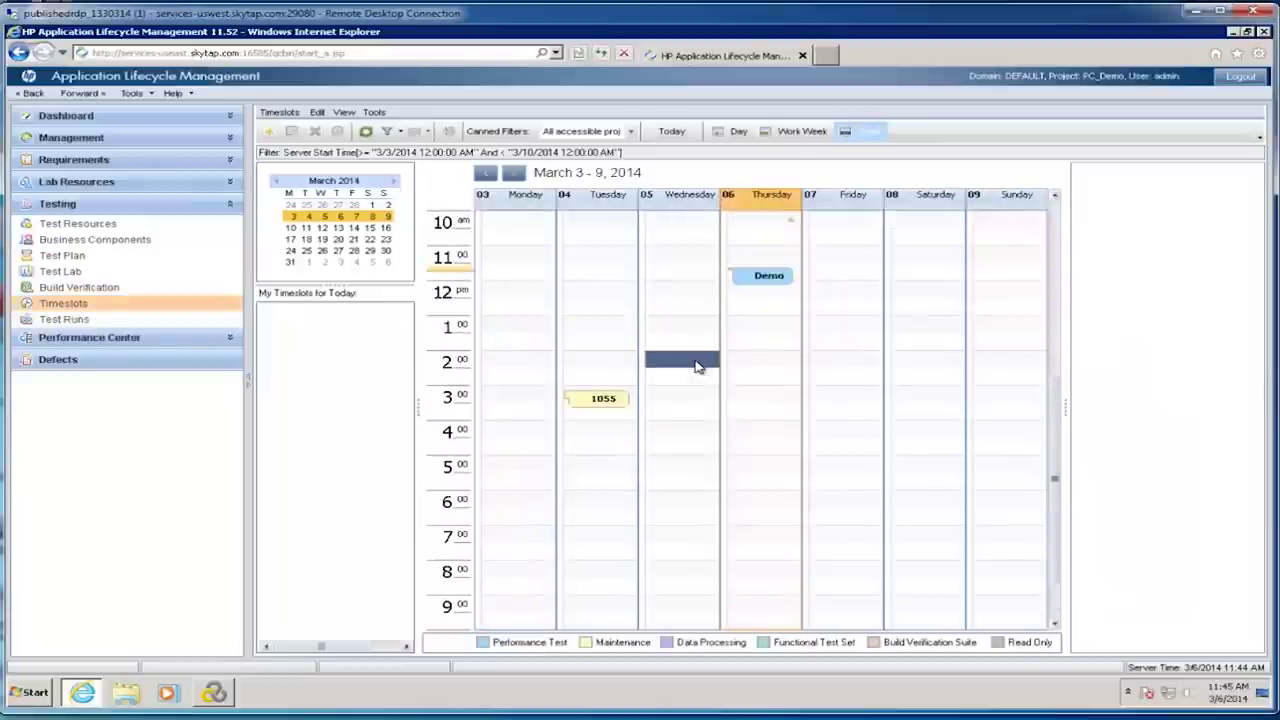
scroll(736, 441, "down", 1)
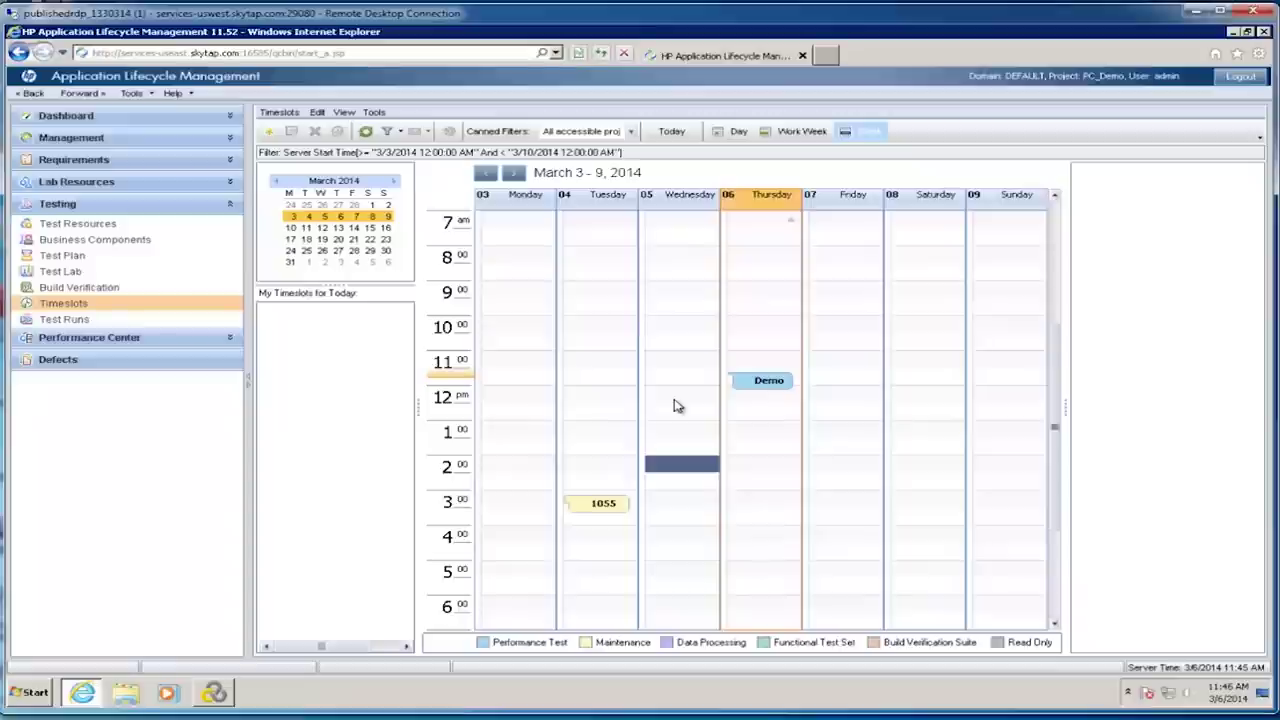
left_click(760, 430)
left_click_drag(760, 430, 760, 494)
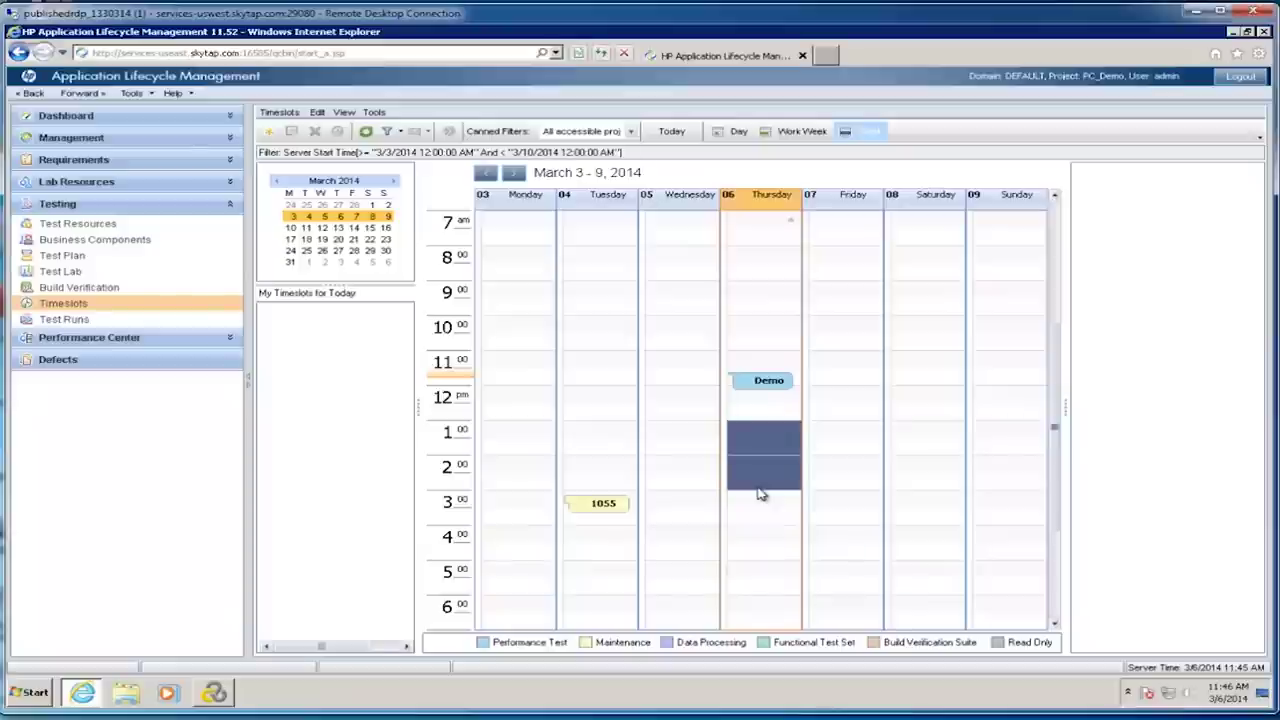
Step: Create a timeslot named 'My Performance Test' for a Performance Test that starts automatically
left_click(269, 131)
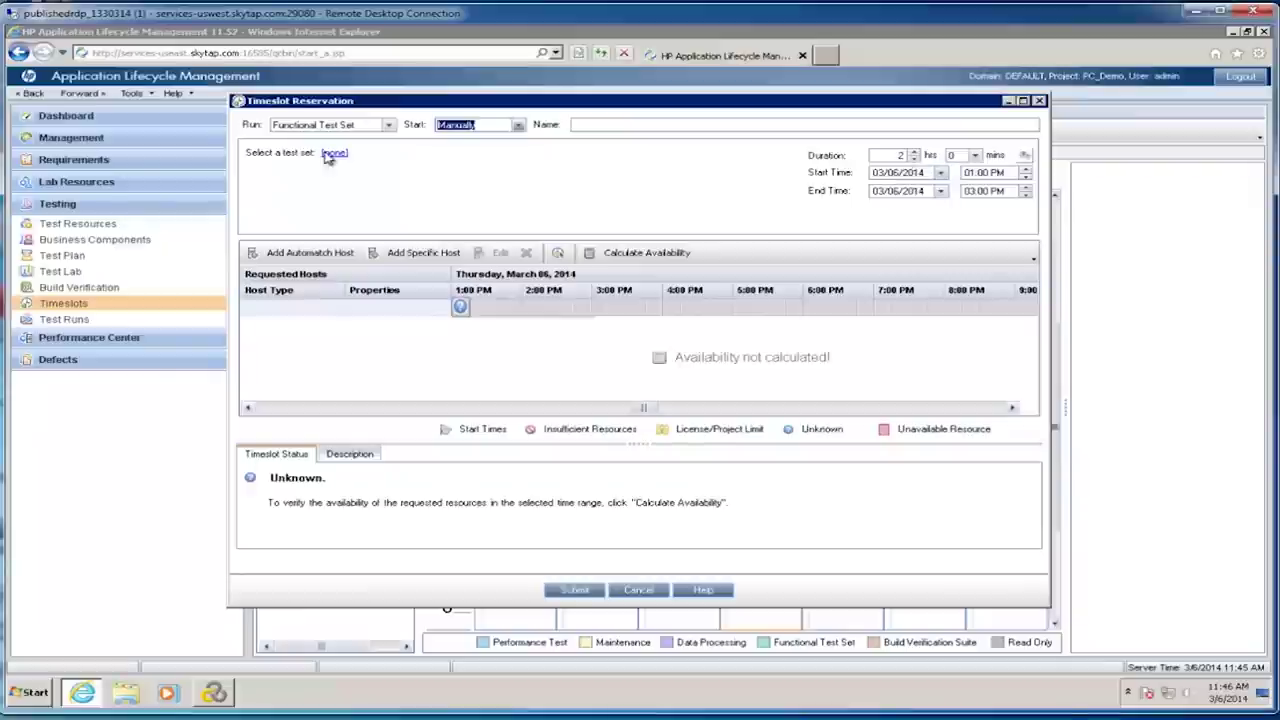
left_click(390, 126)
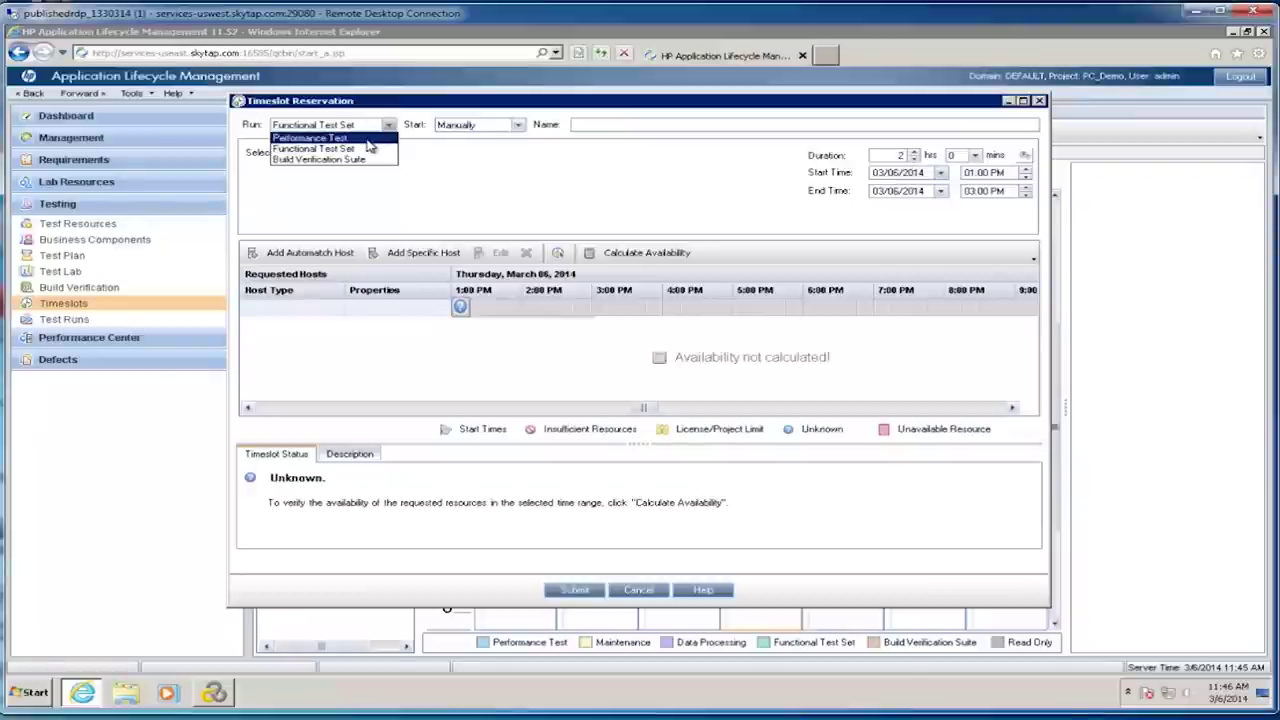
left_click(365, 140)
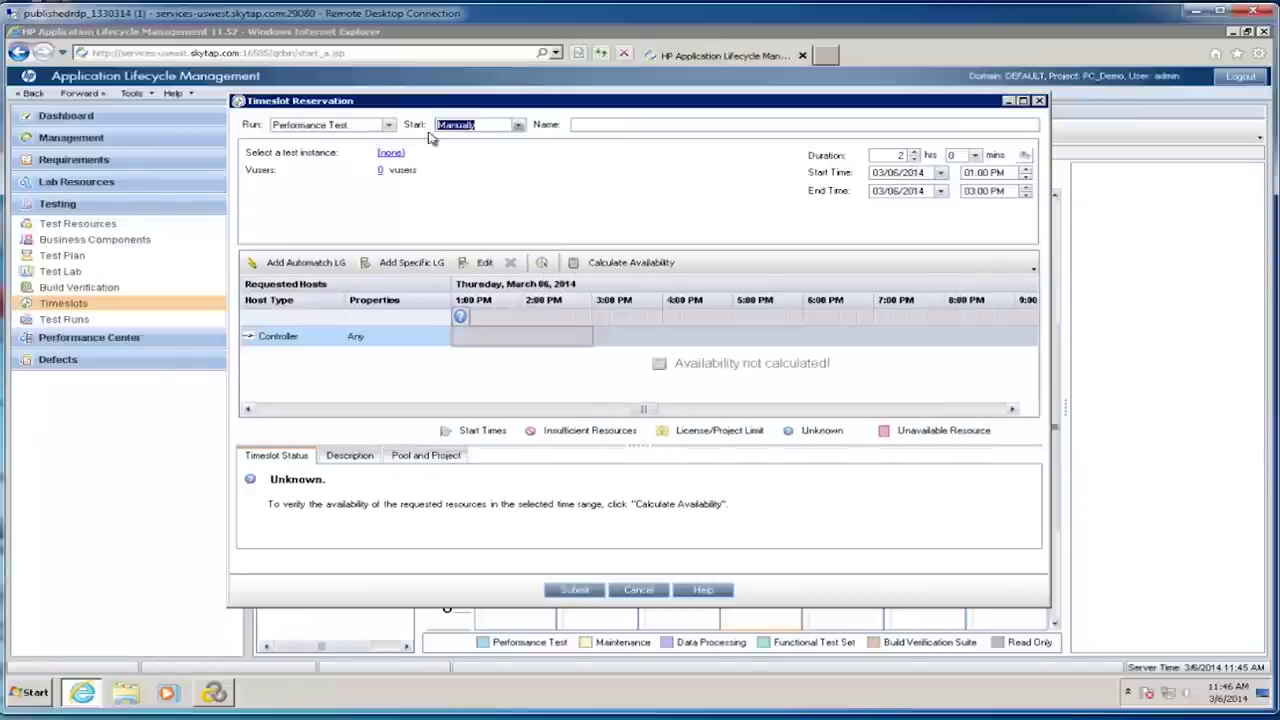
left_click(518, 126)
left_click(495, 150)
left_click(583, 126)
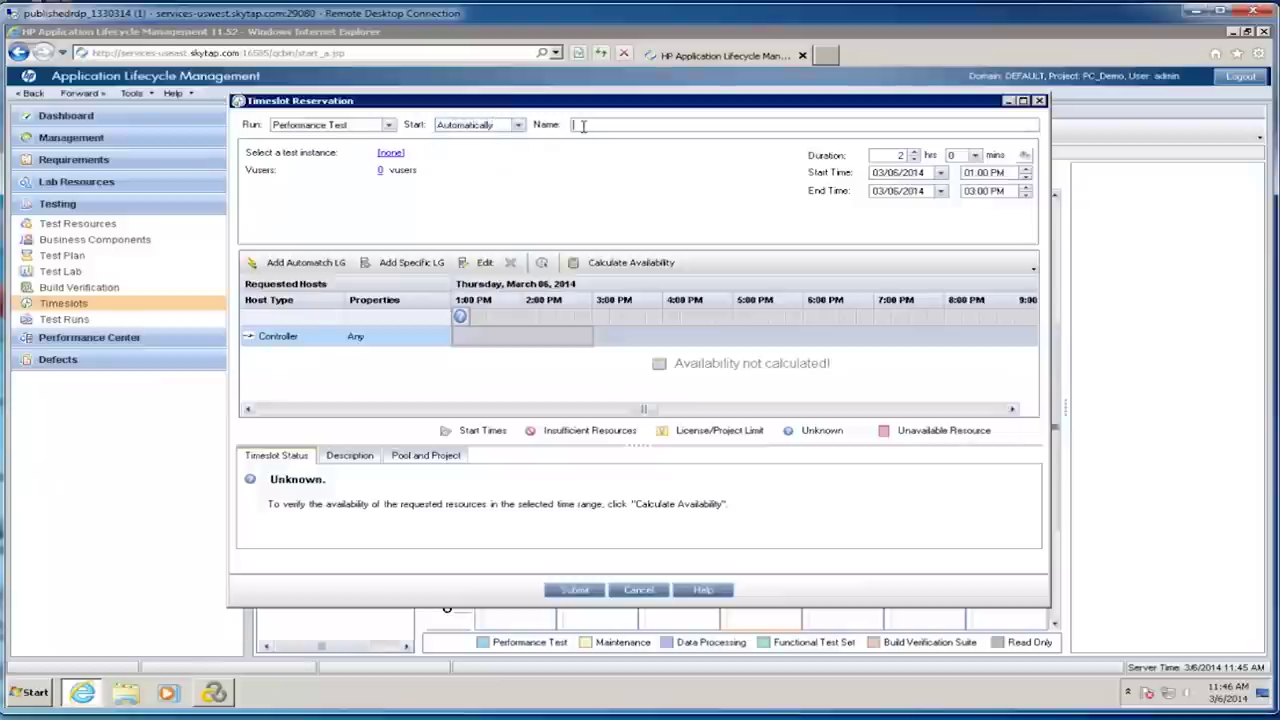
type("My Performance Test")
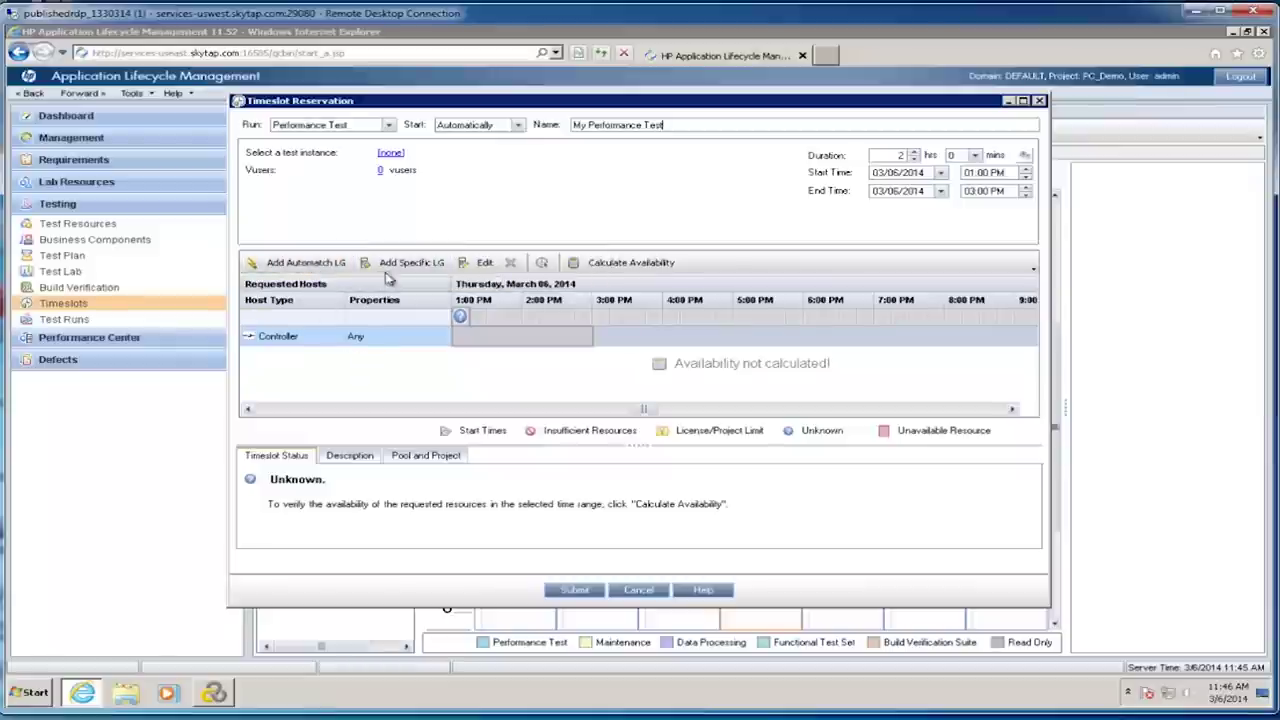
left_click(395, 265)
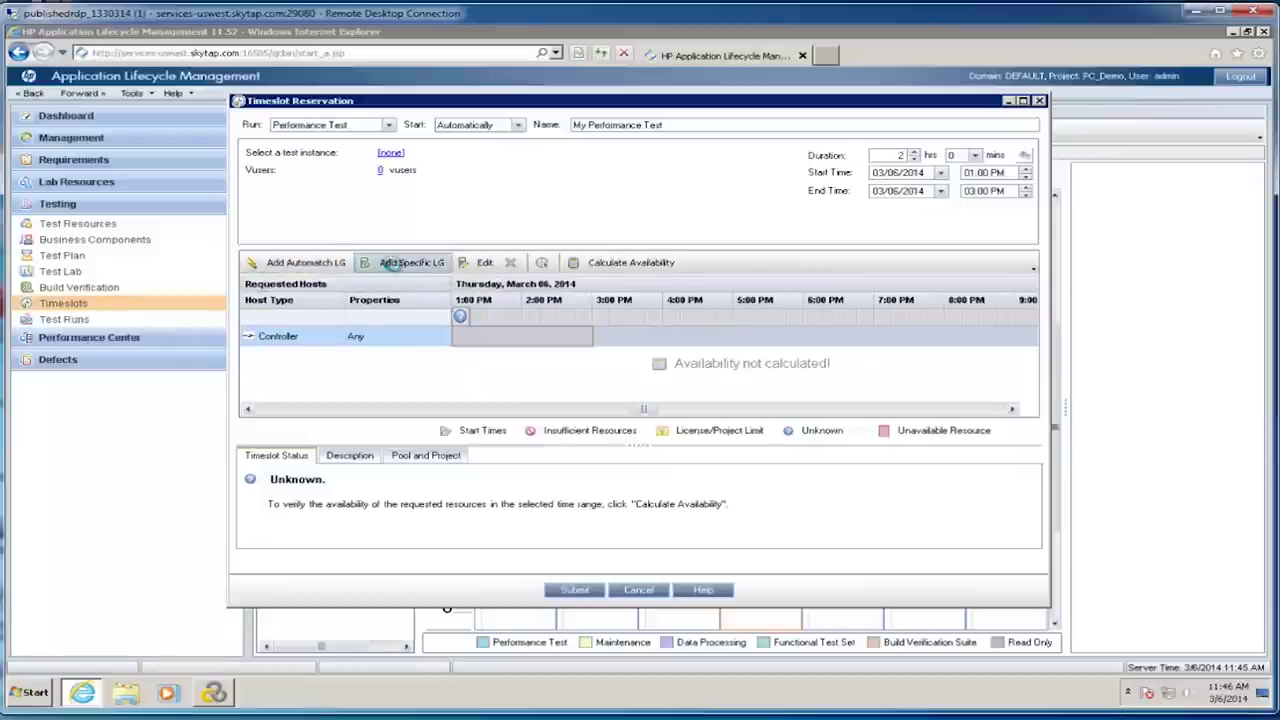
Step: Add load generator pchost2, check availability, and browse Root for the test instance
left_click(396, 267)
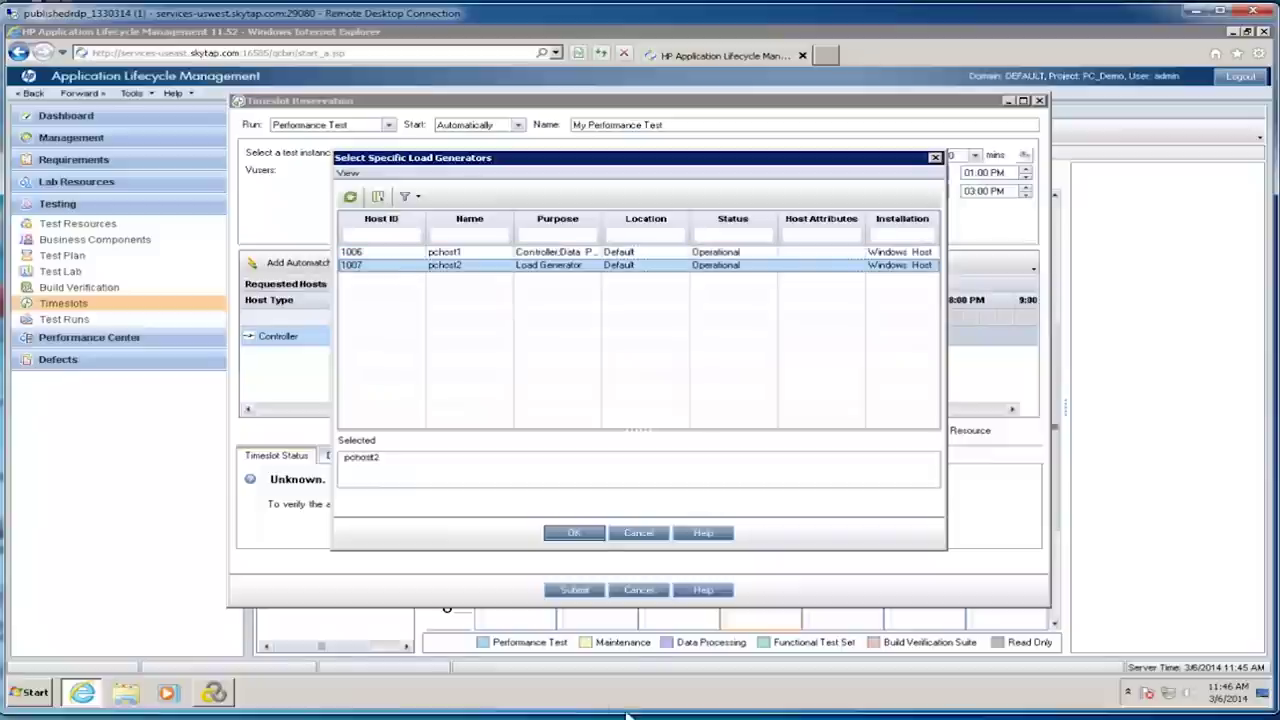
left_click(574, 533)
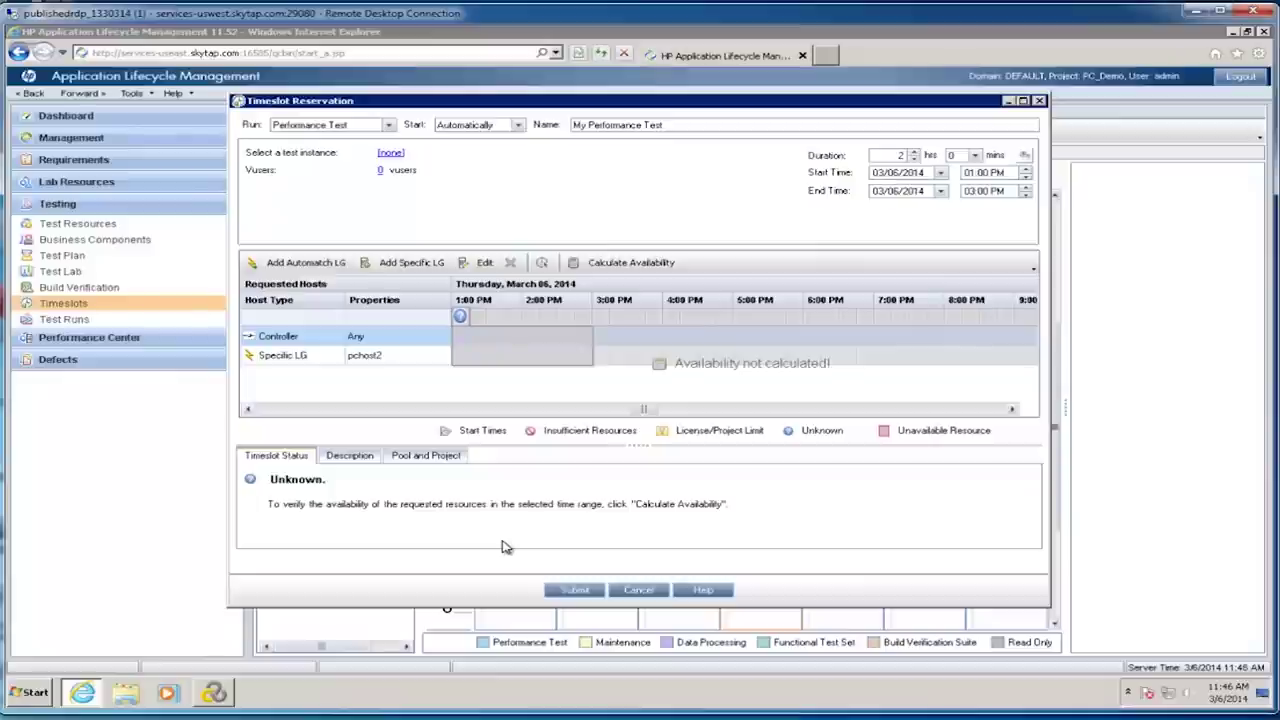
left_click(630, 264)
left_click(638, 389)
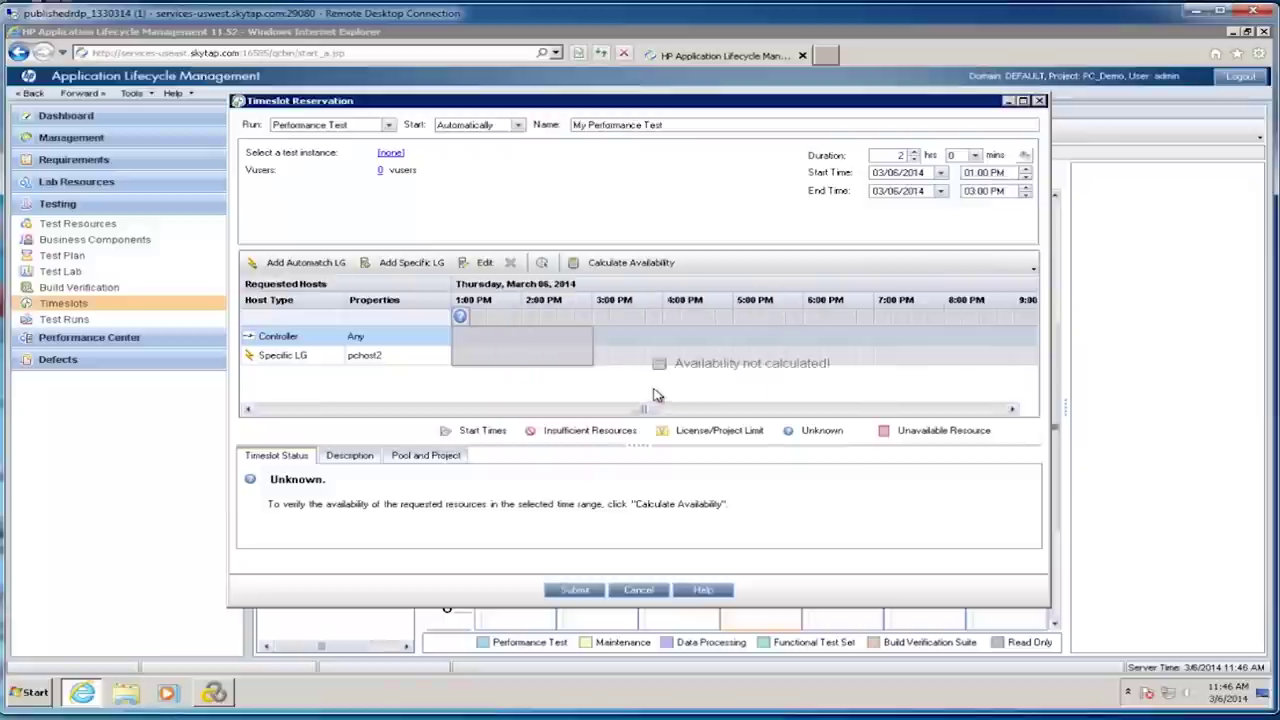
left_click(390, 153)
left_click(389, 192)
Step: Choose the [1]Demo test instance, recheck availability, and show the Post run options
left_click(405, 217)
left_click(422, 230)
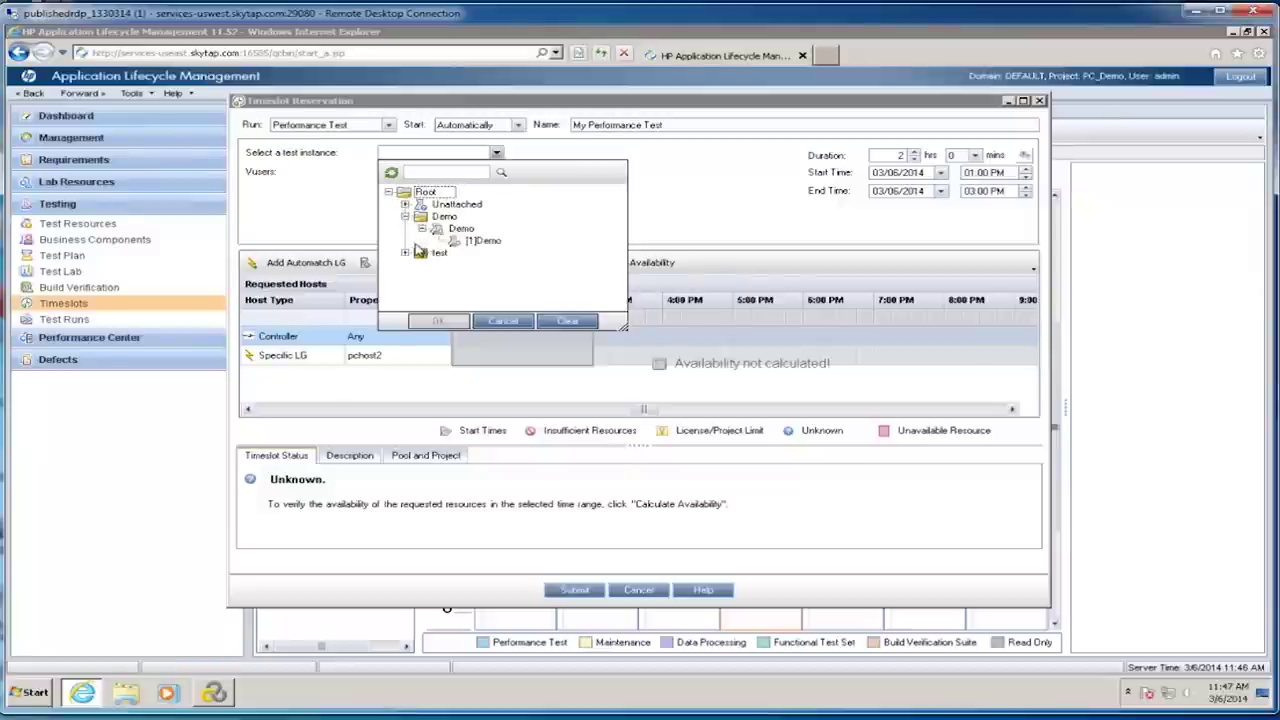
left_click(477, 245)
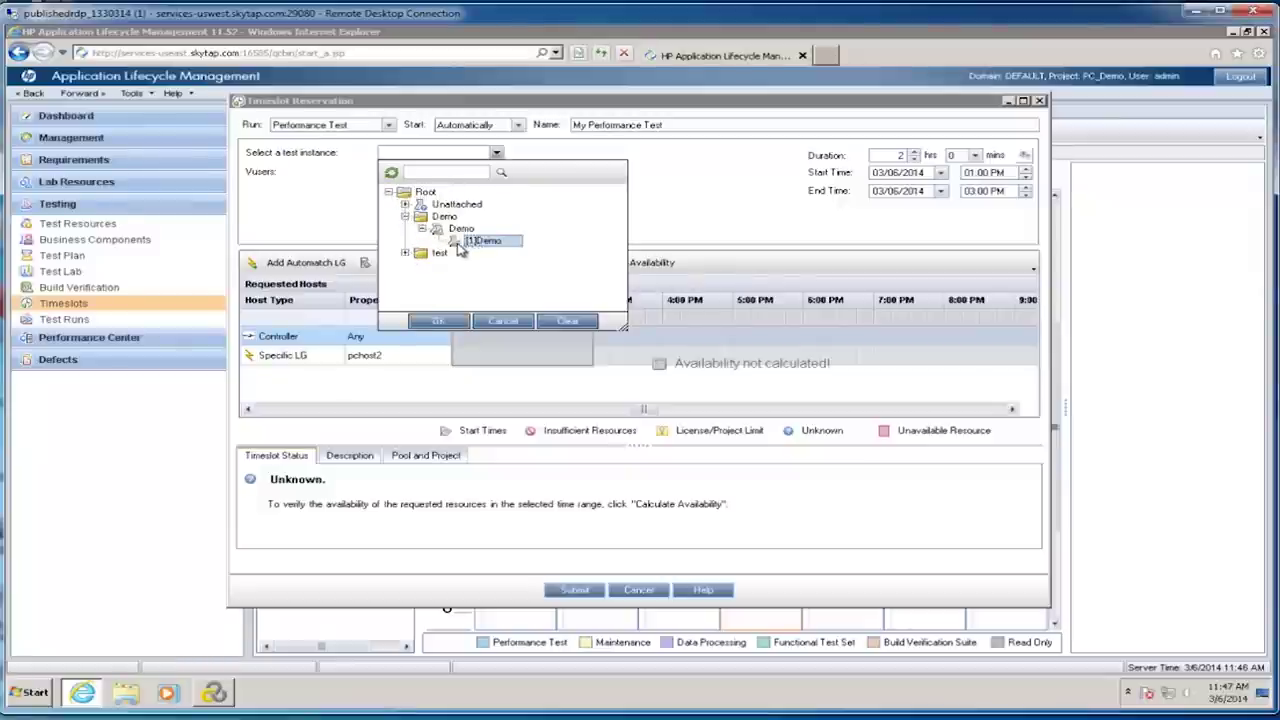
left_click(450, 323)
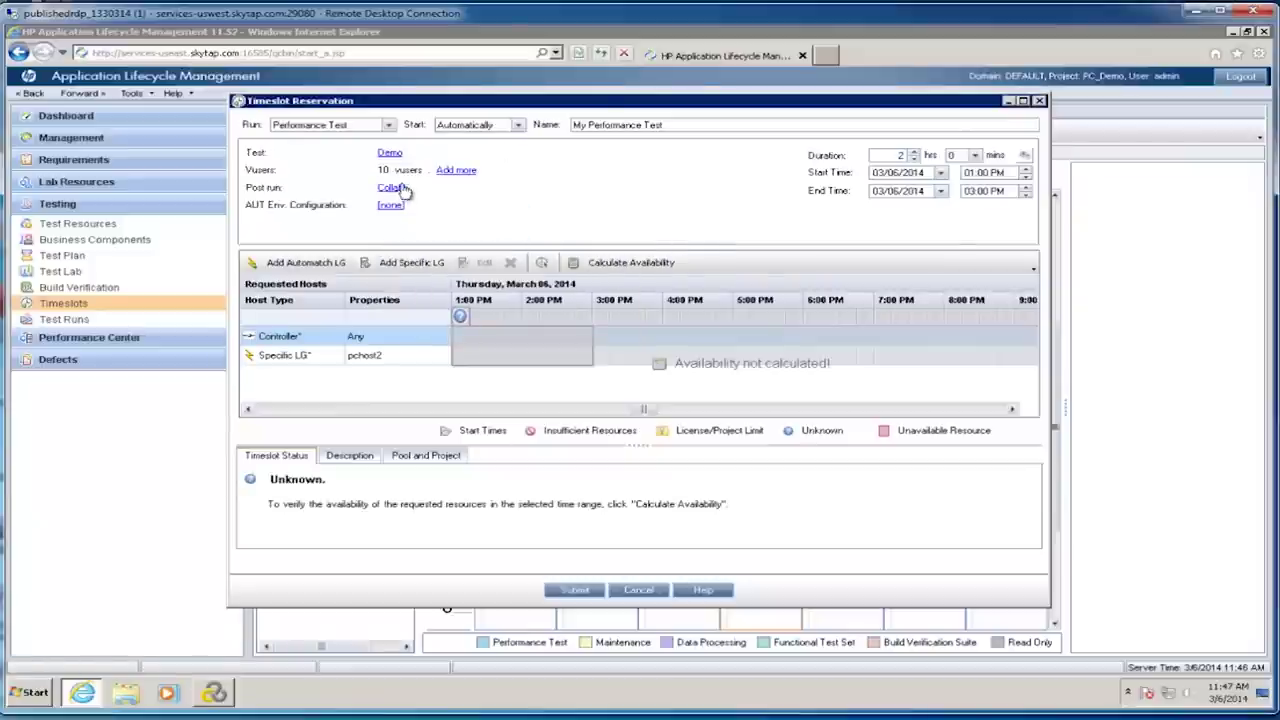
left_click(612, 262)
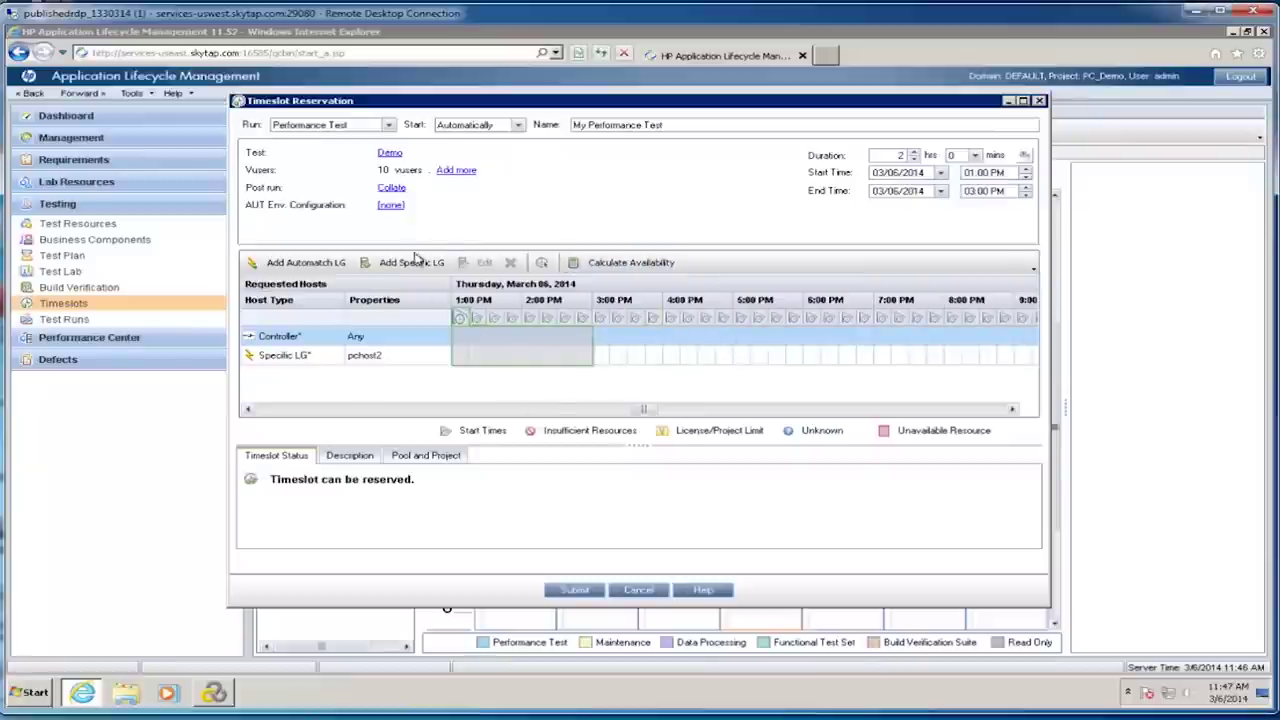
left_click(393, 190)
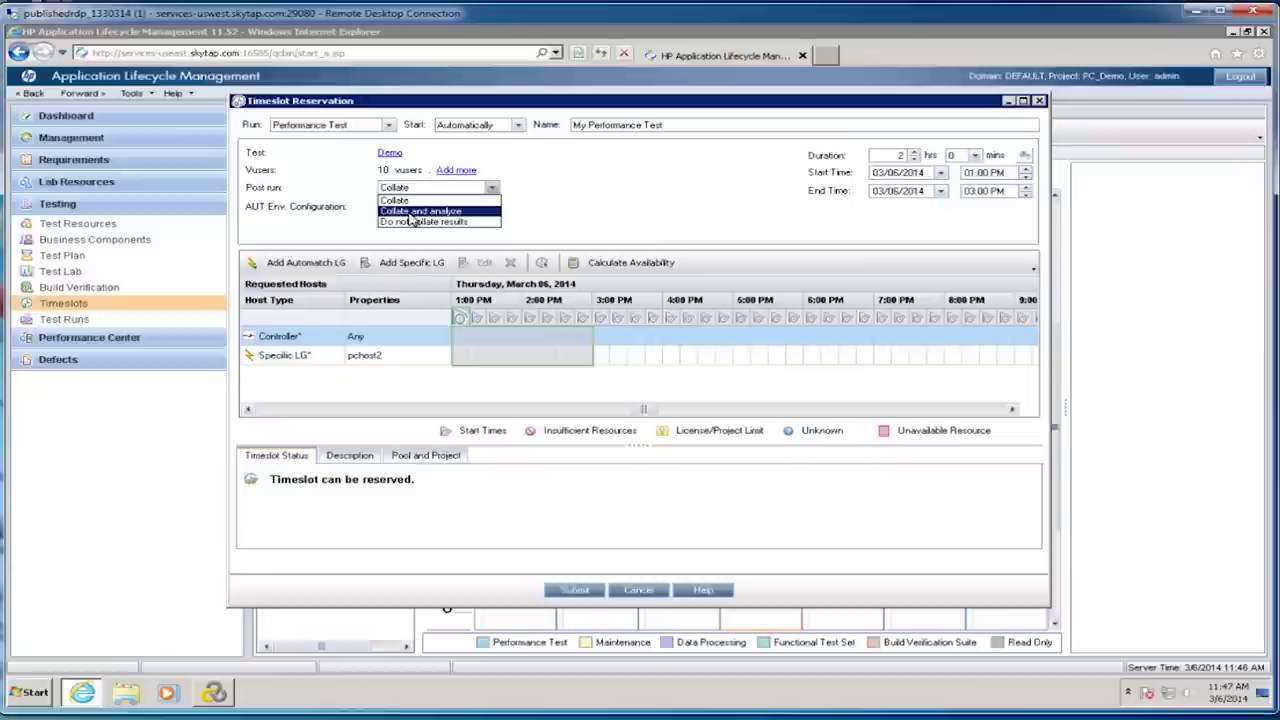
Step: Set Post run to Collate and analyze, review the Description and Pool and Project tabs, and submit the reservation
left_click(409, 212)
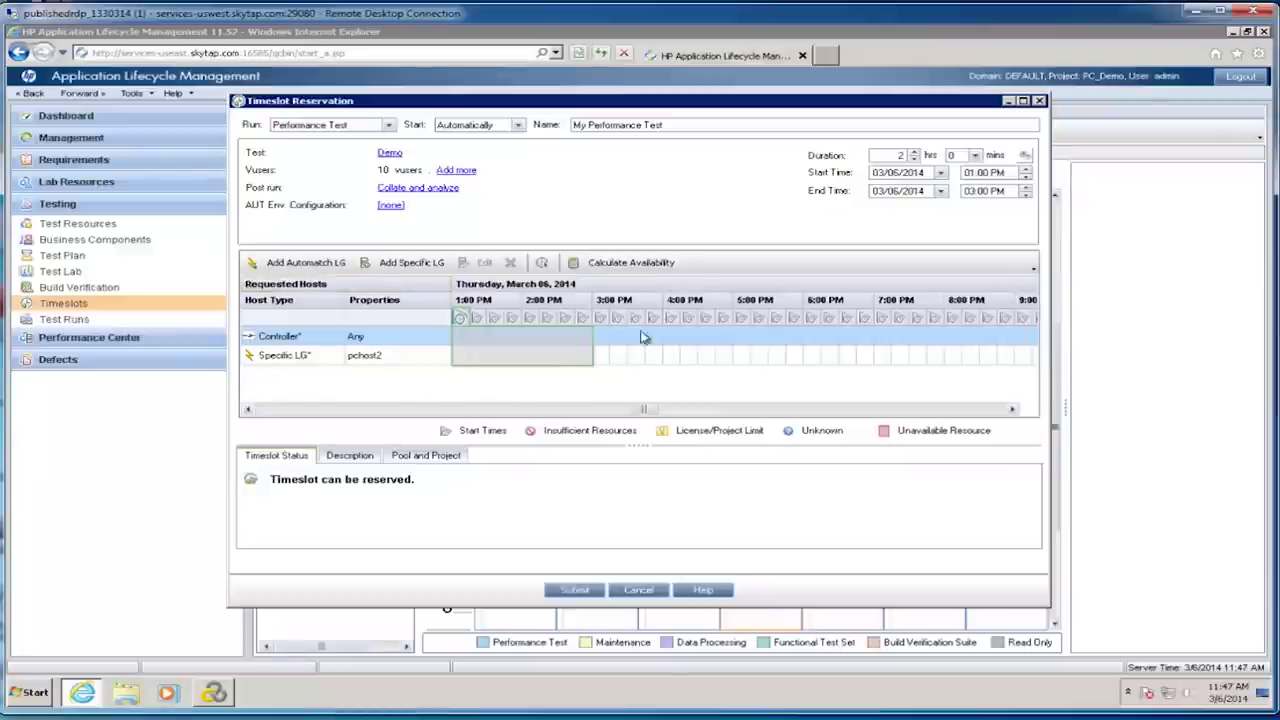
left_click(370, 457)
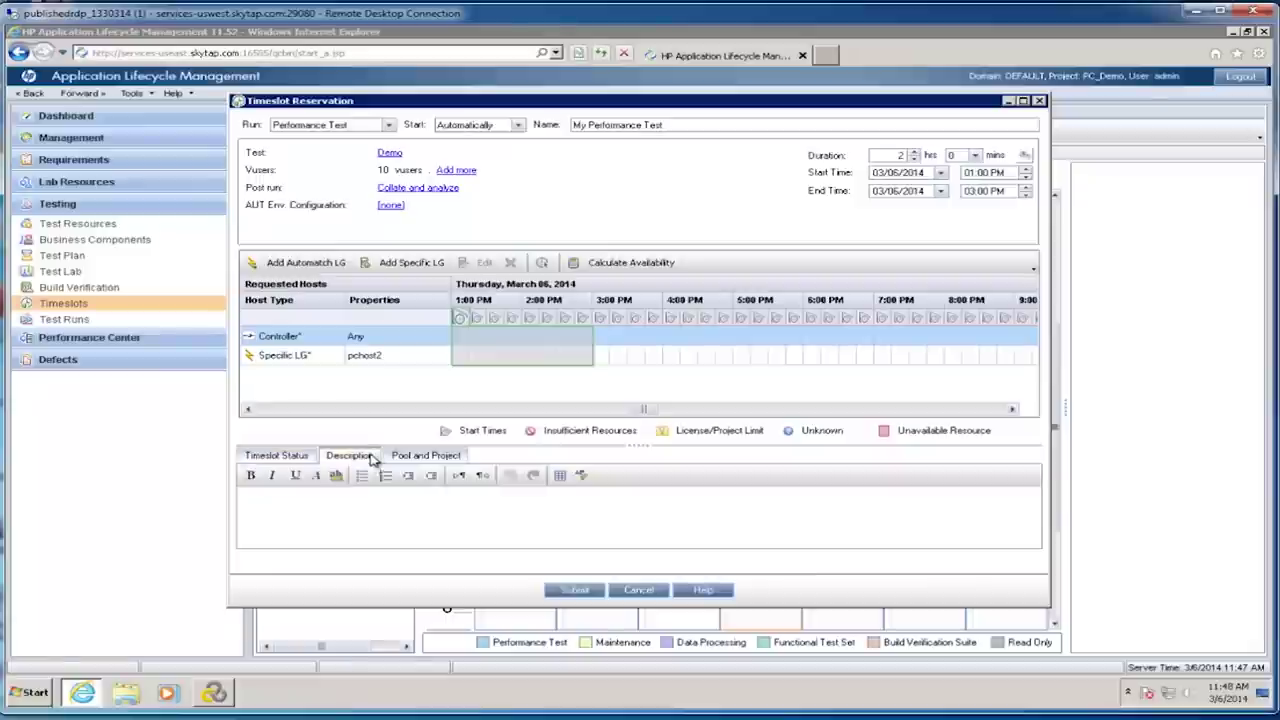
left_click(403, 457)
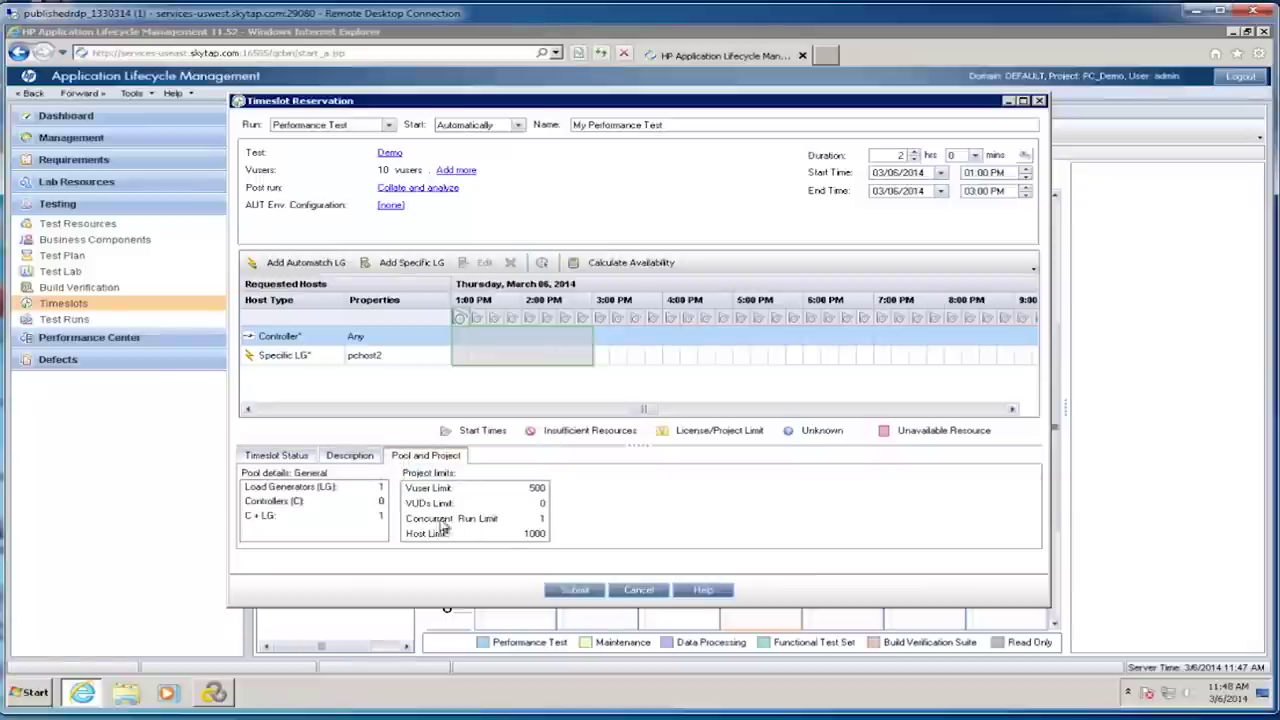
left_click(585, 596)
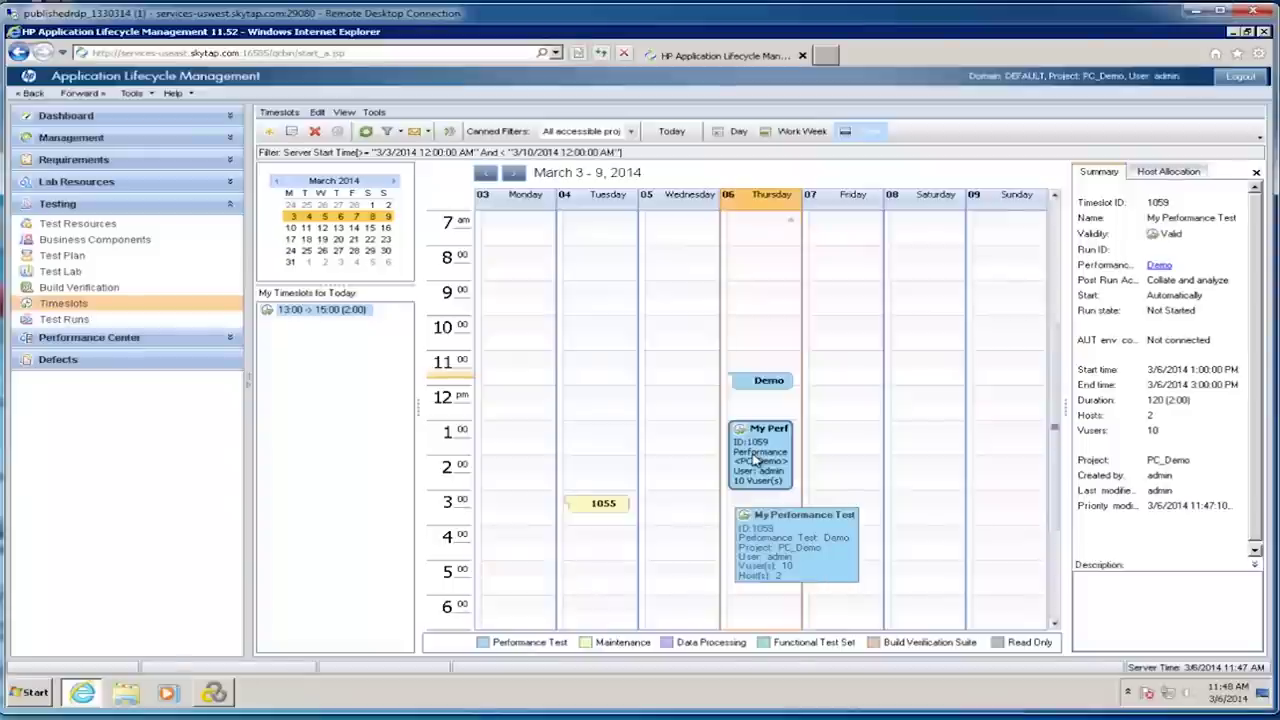
Step: In Test Lab, compare Reserved and New timeslot run options for HP Web Tours, cancel, then go to Build Verification
left_click(68, 273)
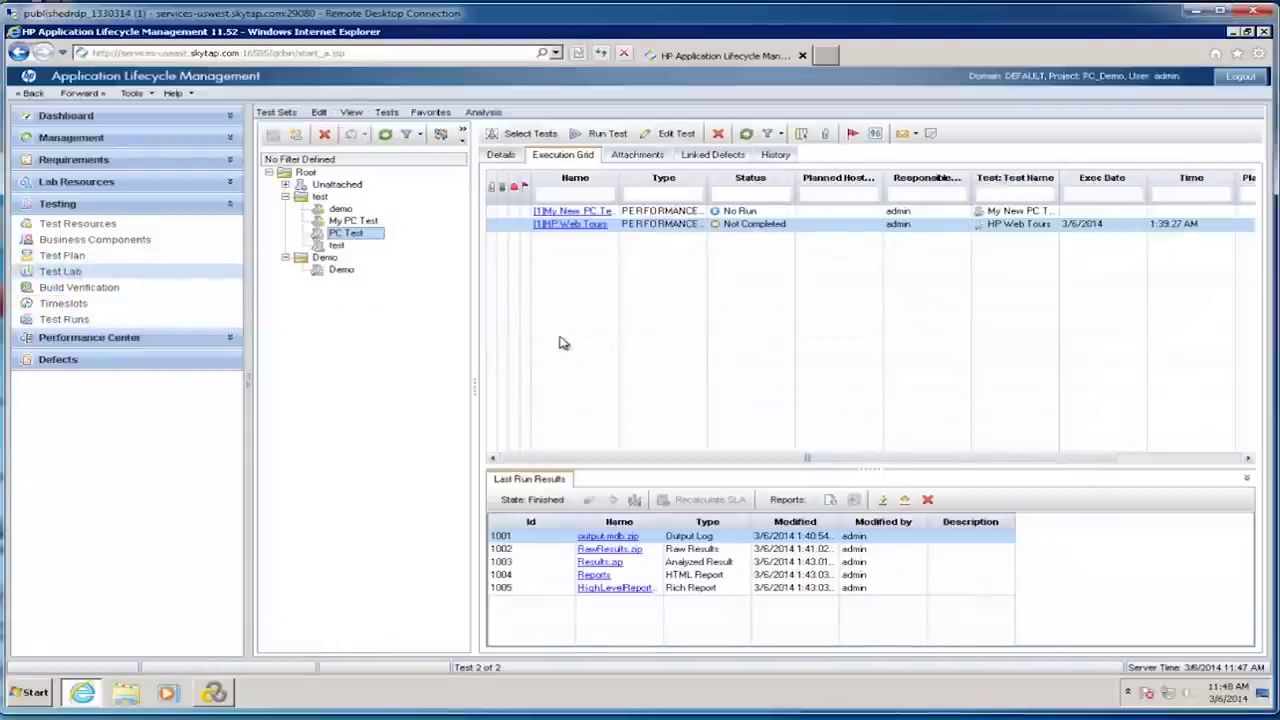
left_click(605, 136)
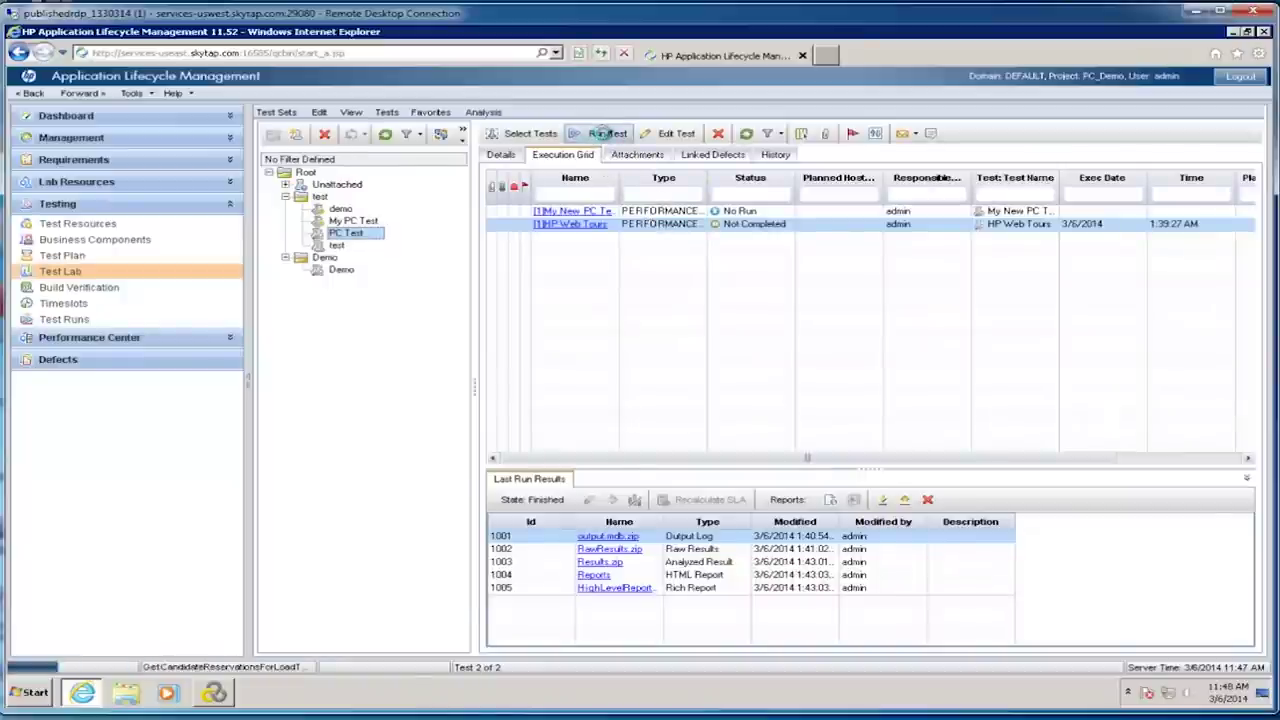
left_click(474, 262)
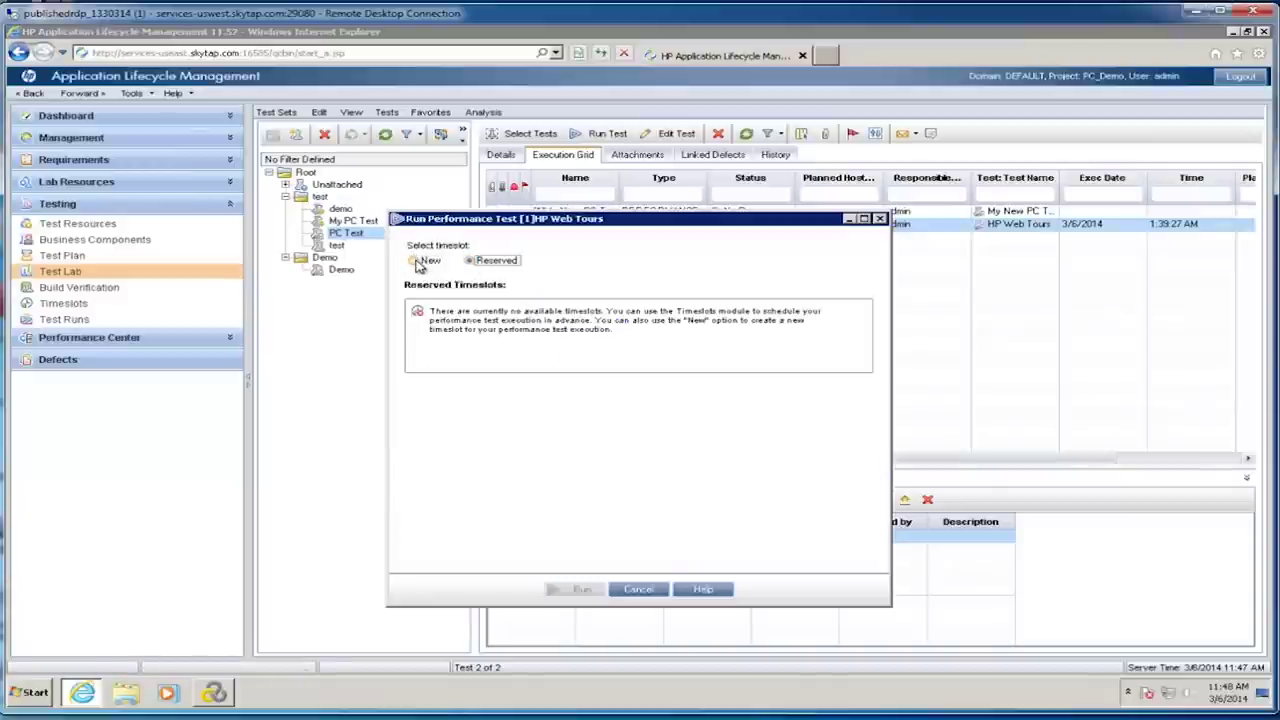
left_click(419, 262)
left_click(655, 595)
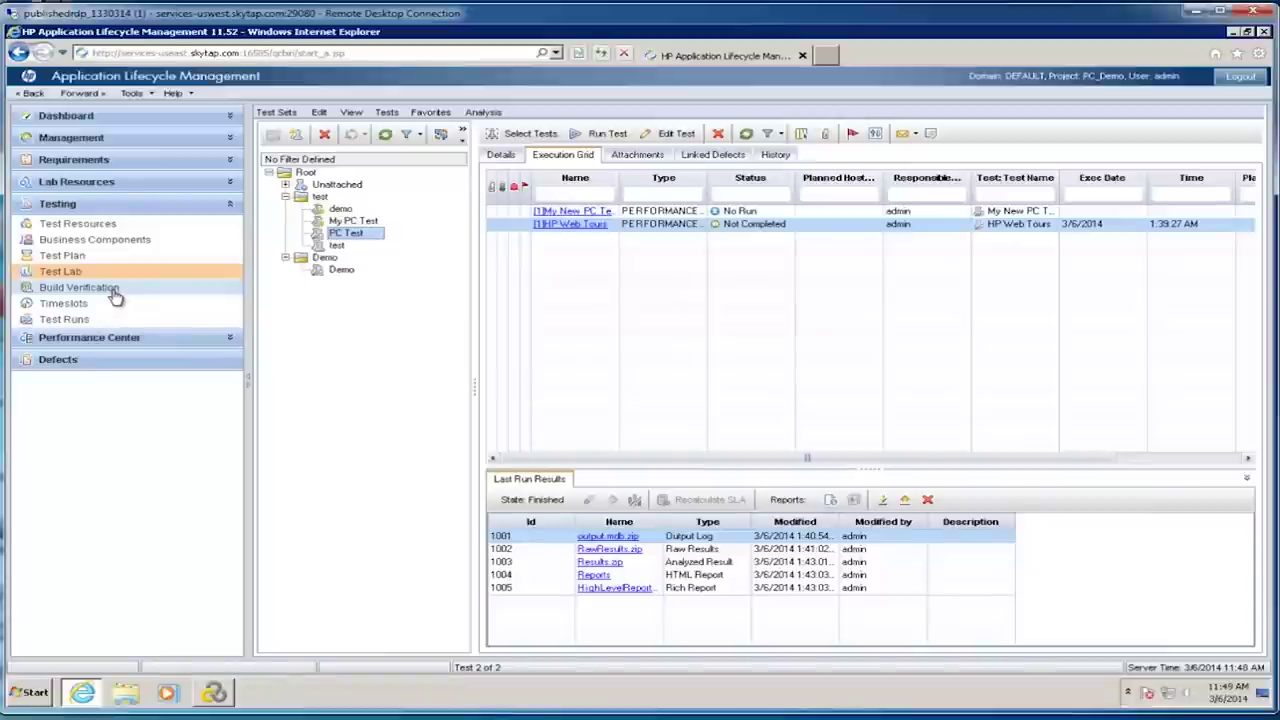
left_click(110, 288)
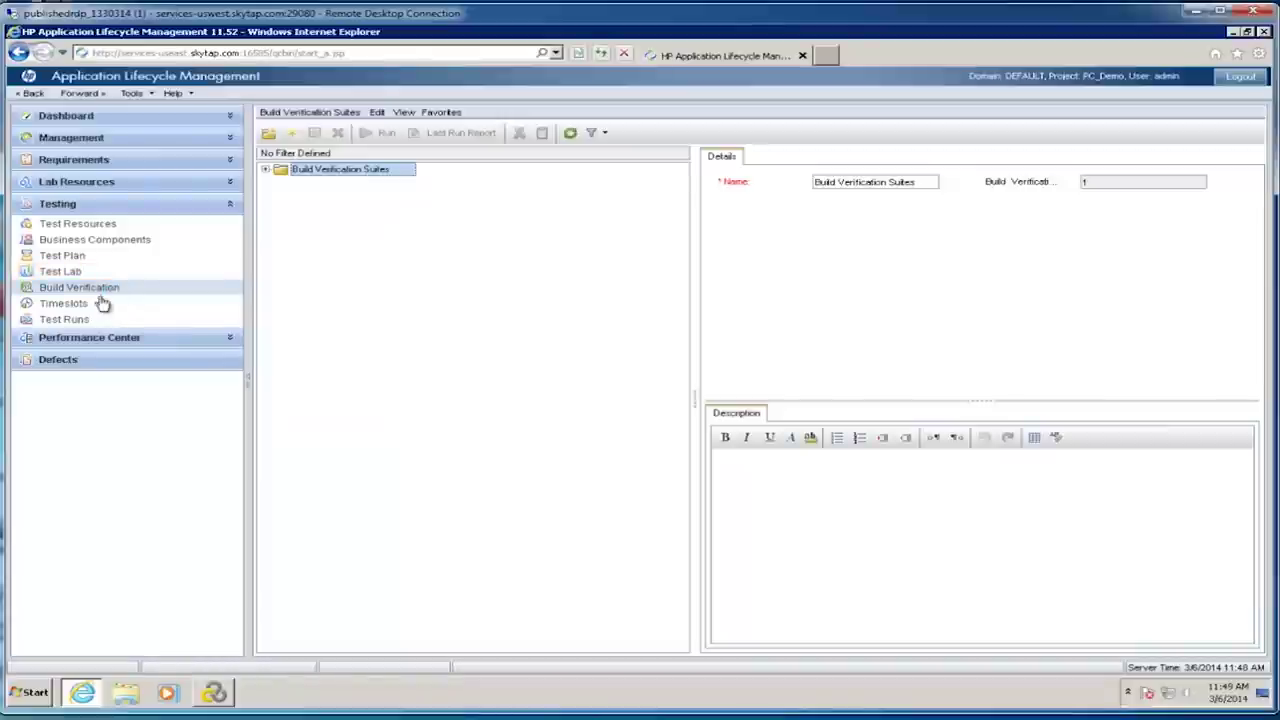
Step: Create a new build verification suite named 'Demo BV Suite'
left_click(265, 170)
left_click(290, 134)
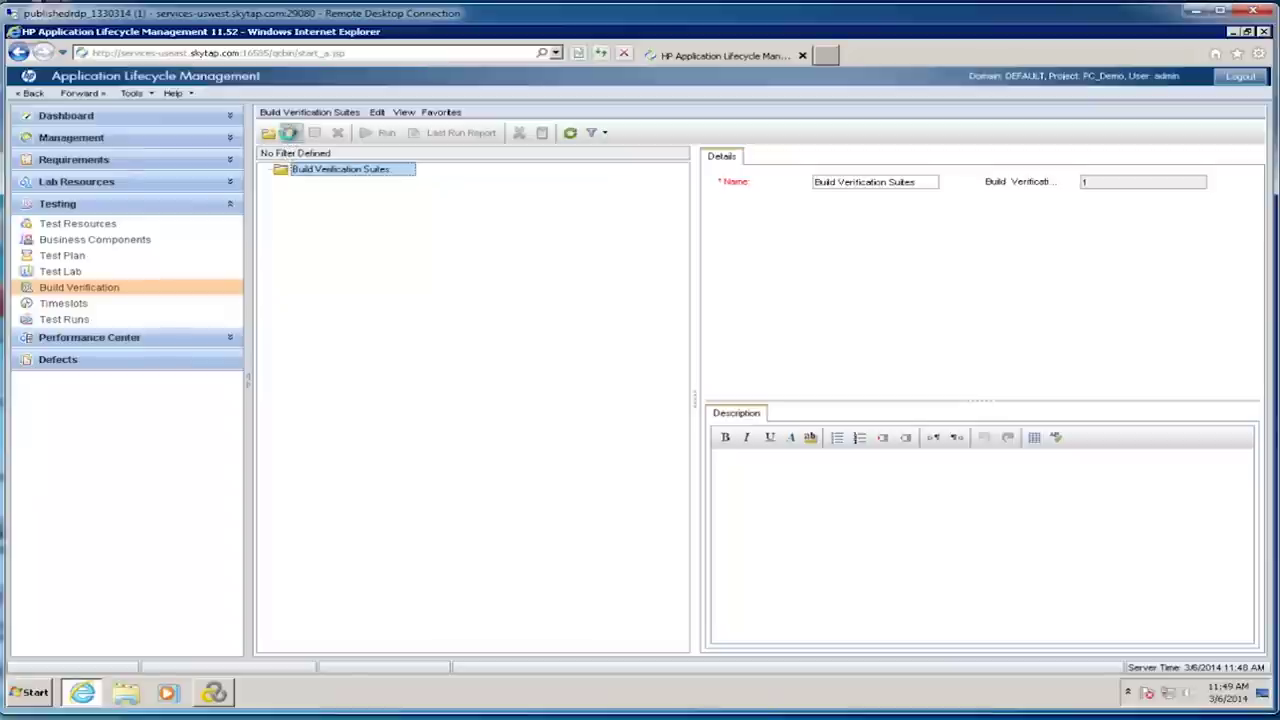
type("Demo BV Suite")
left_click(597, 533)
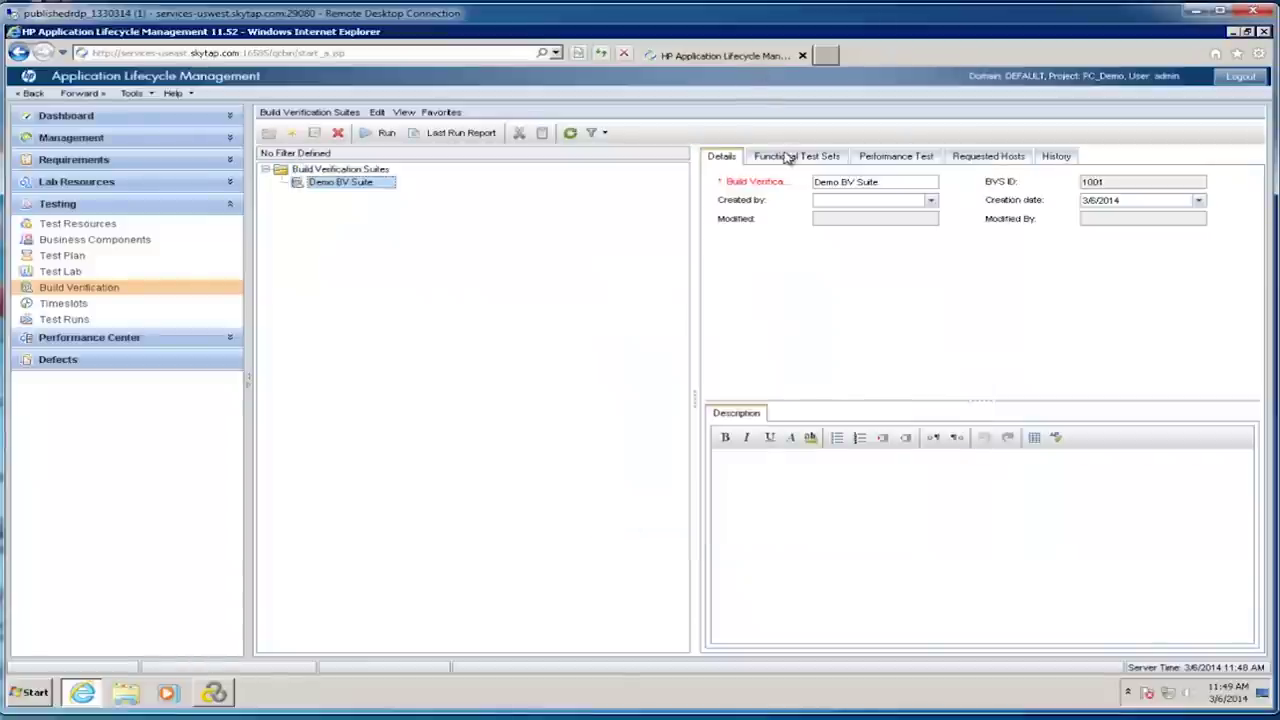
Step: Assign the [1]Demo test instance to the suite and set Post run to Collate and analyze
left_click(921, 160)
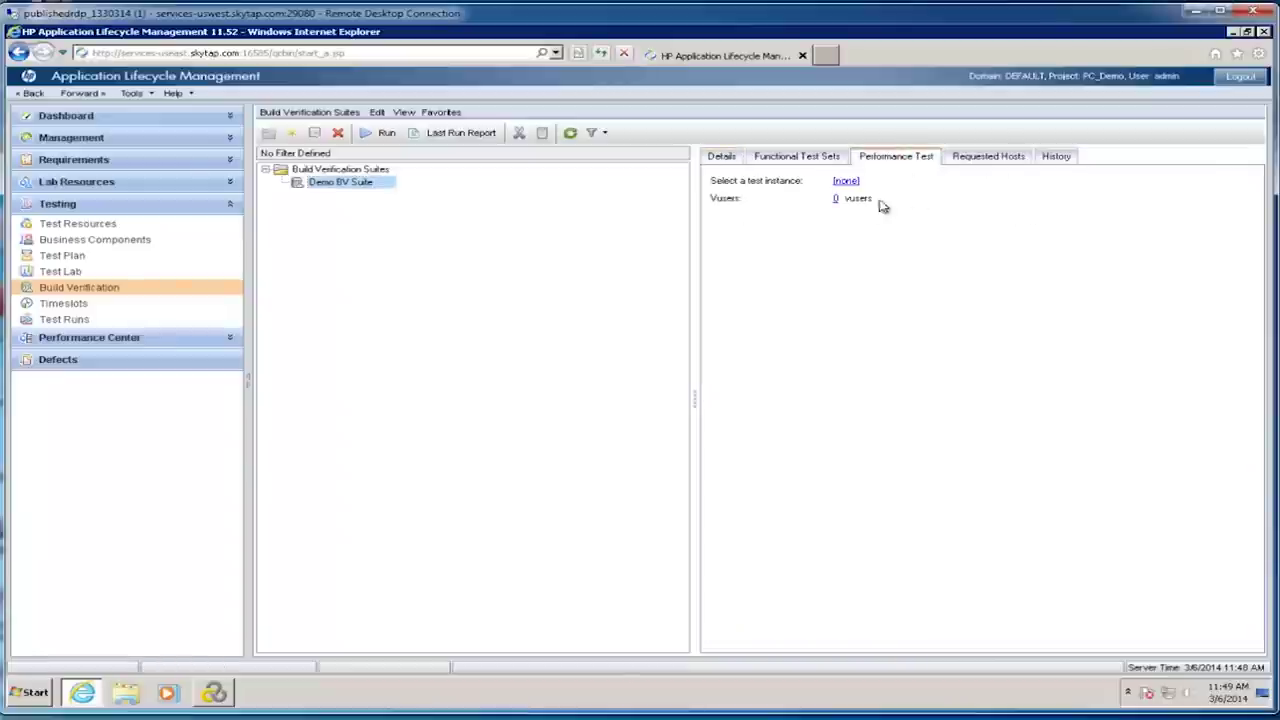
left_click(846, 183)
left_click(845, 220)
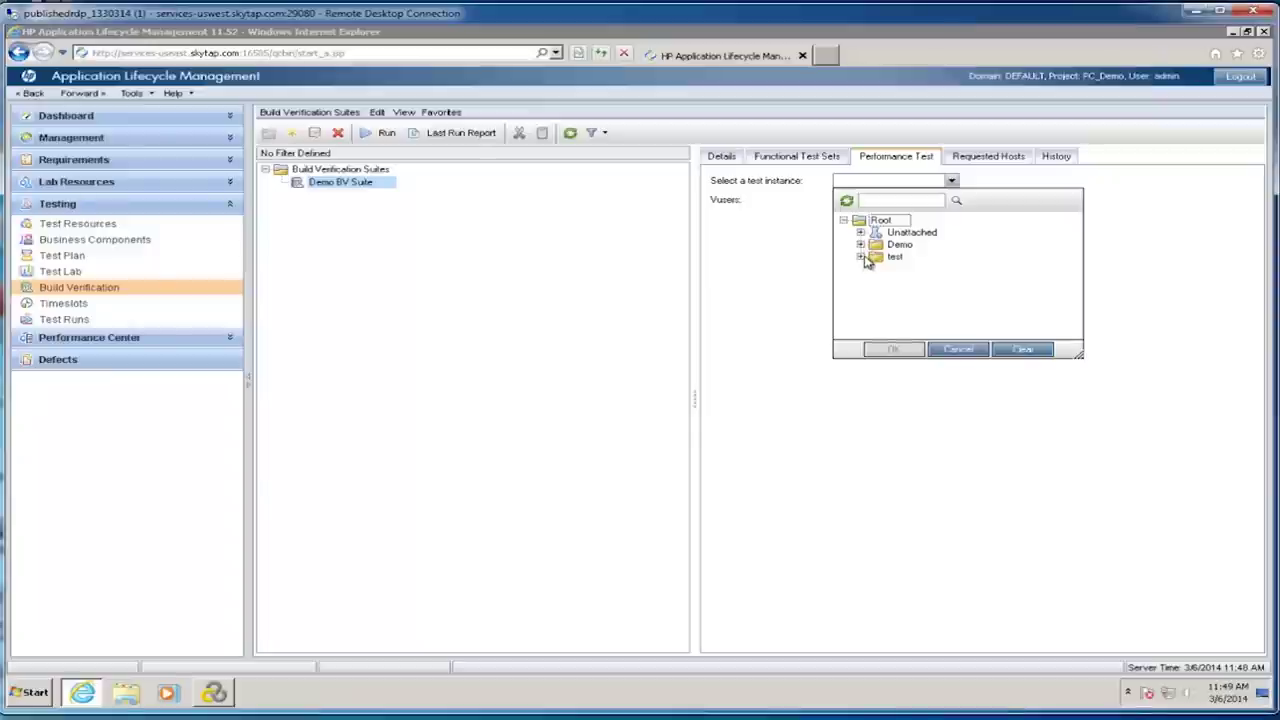
left_click(860, 245)
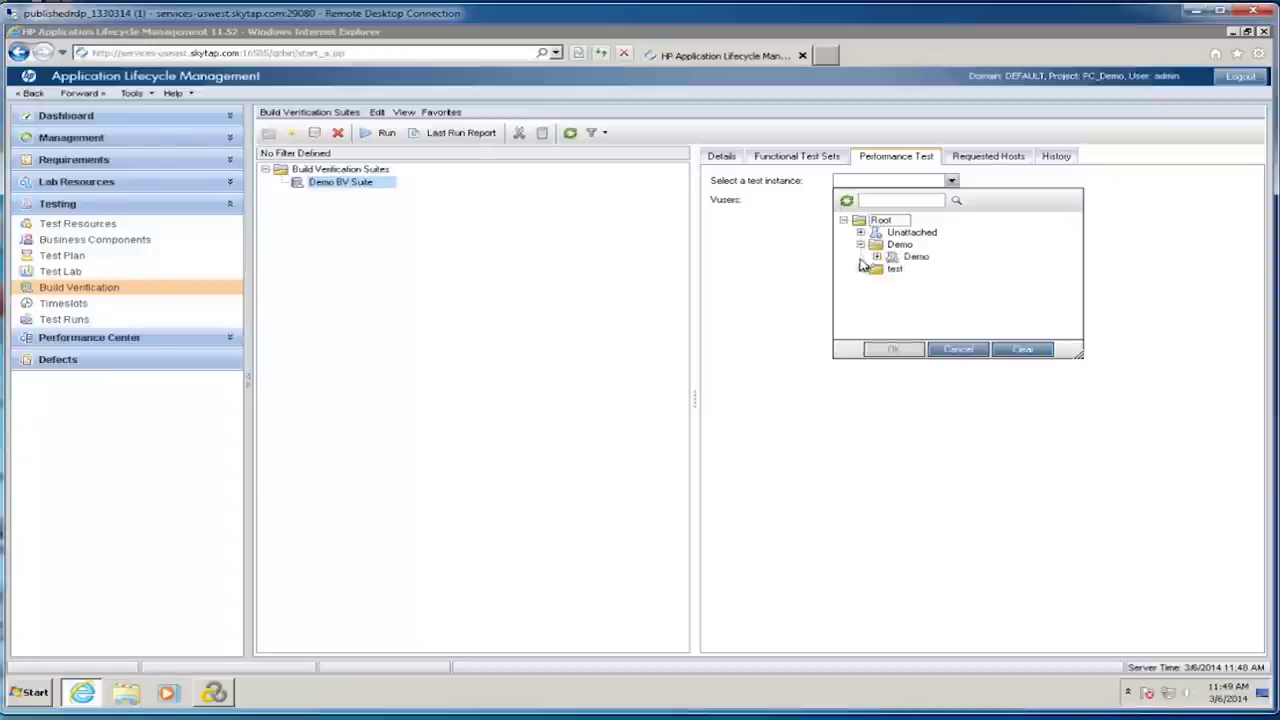
left_click(876, 257)
left_click(936, 269)
left_click(895, 349)
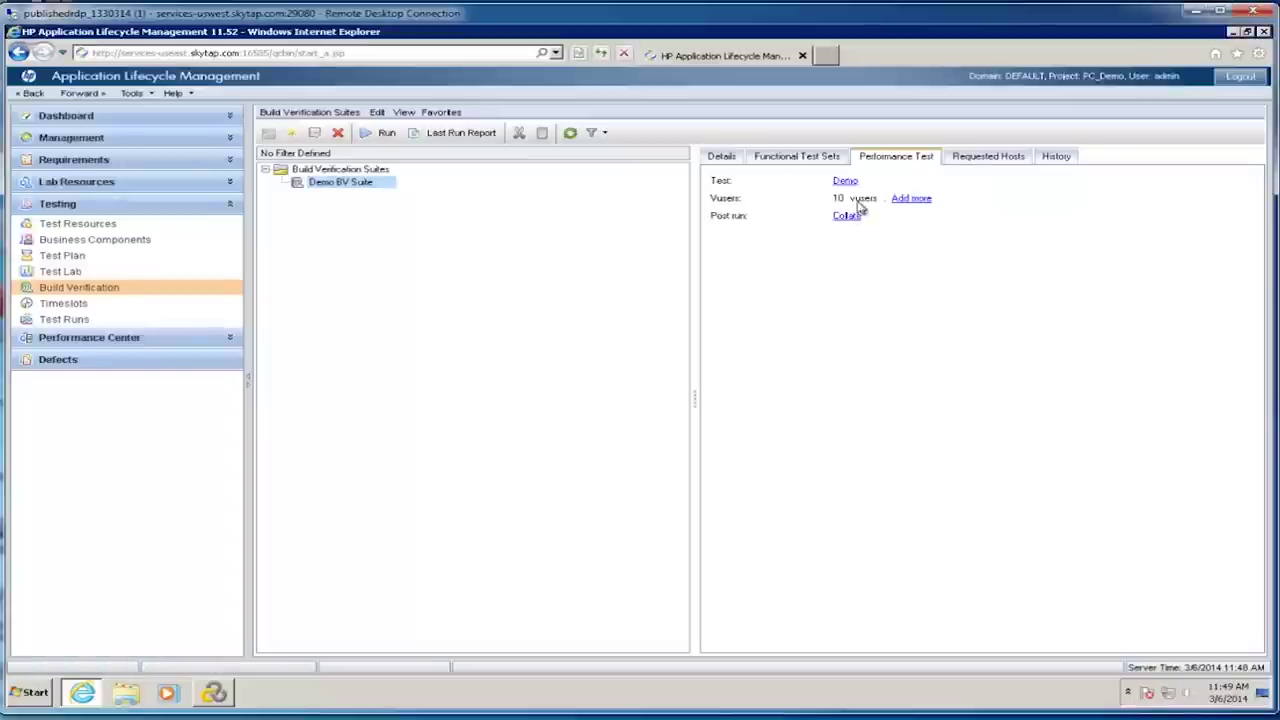
left_click(849, 217)
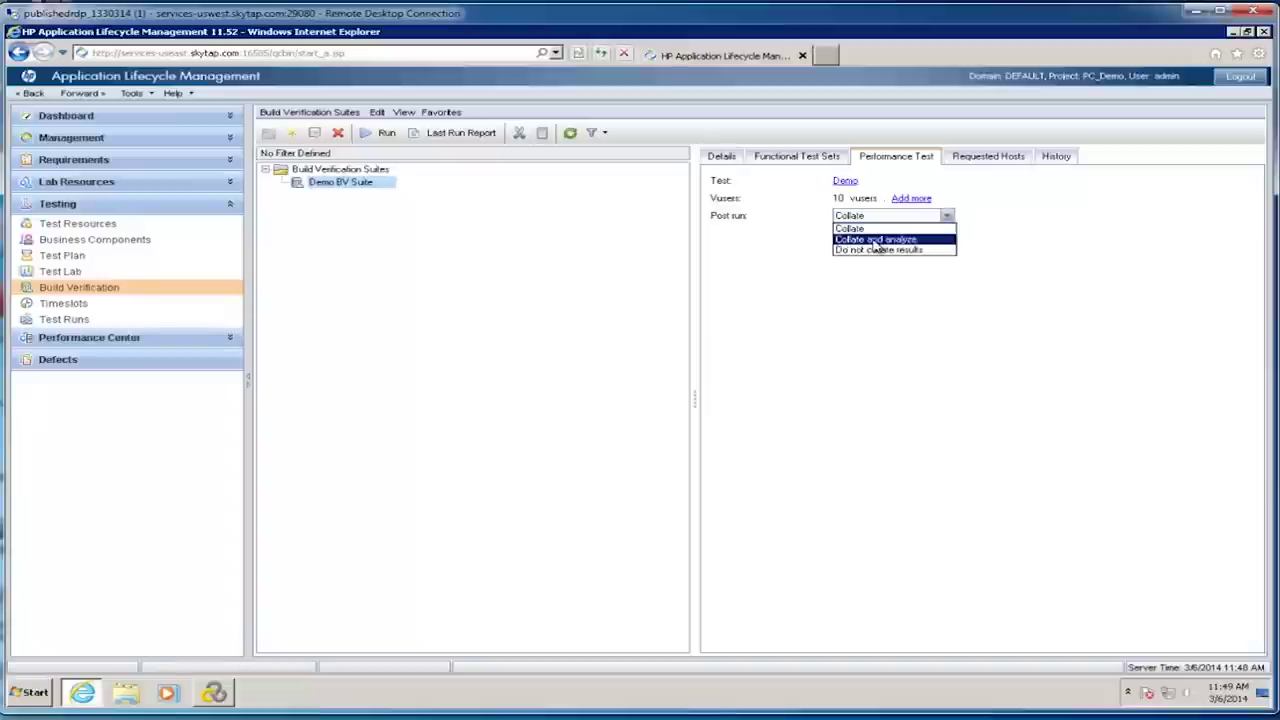
left_click(873, 240)
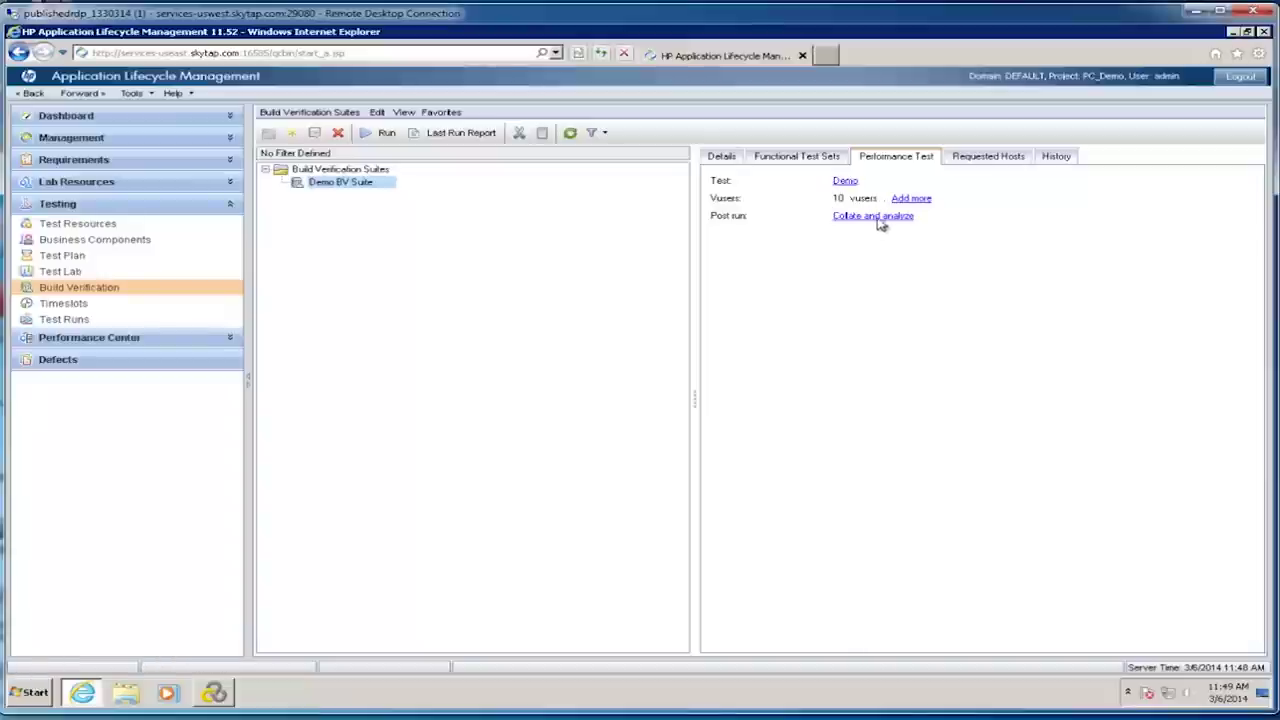
left_click(973, 162)
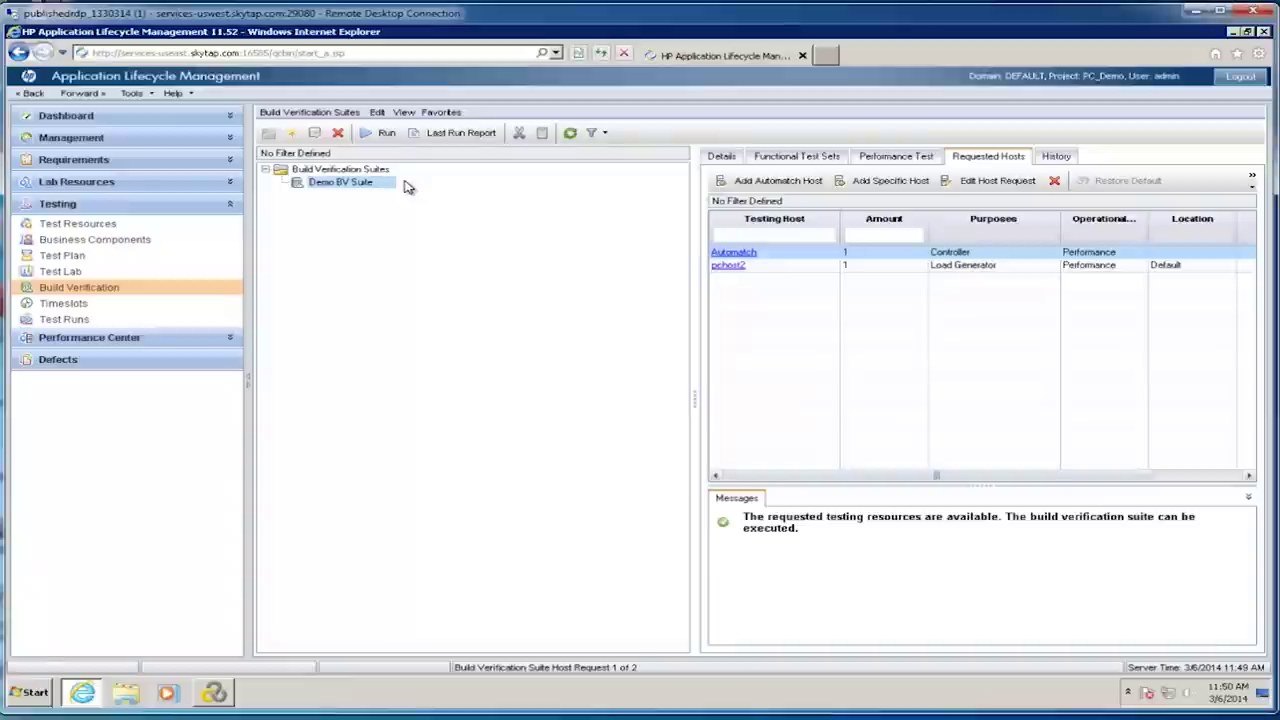
Step: Return to Test Lab to view the PC Test set's HP Web Tours run results
left_click(62, 271)
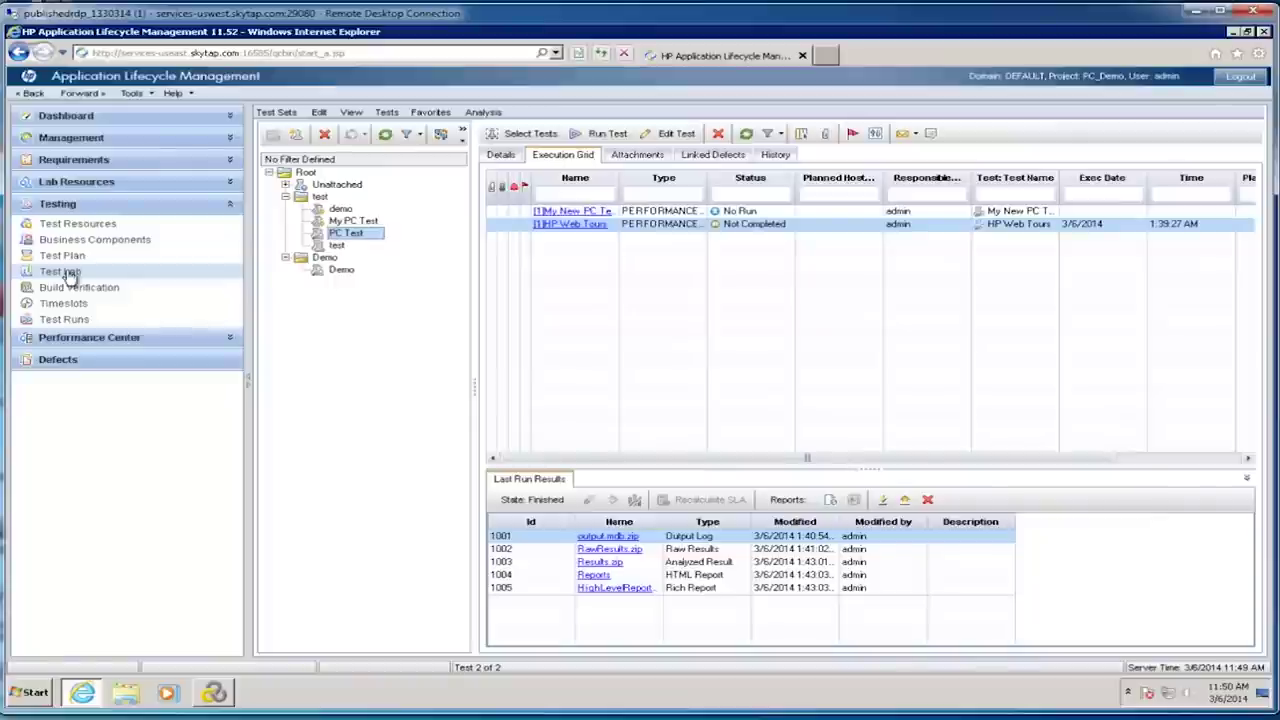
Step: Open My Performance Center from the Tools menu and maximize the dashboard window
left_click(133, 93)
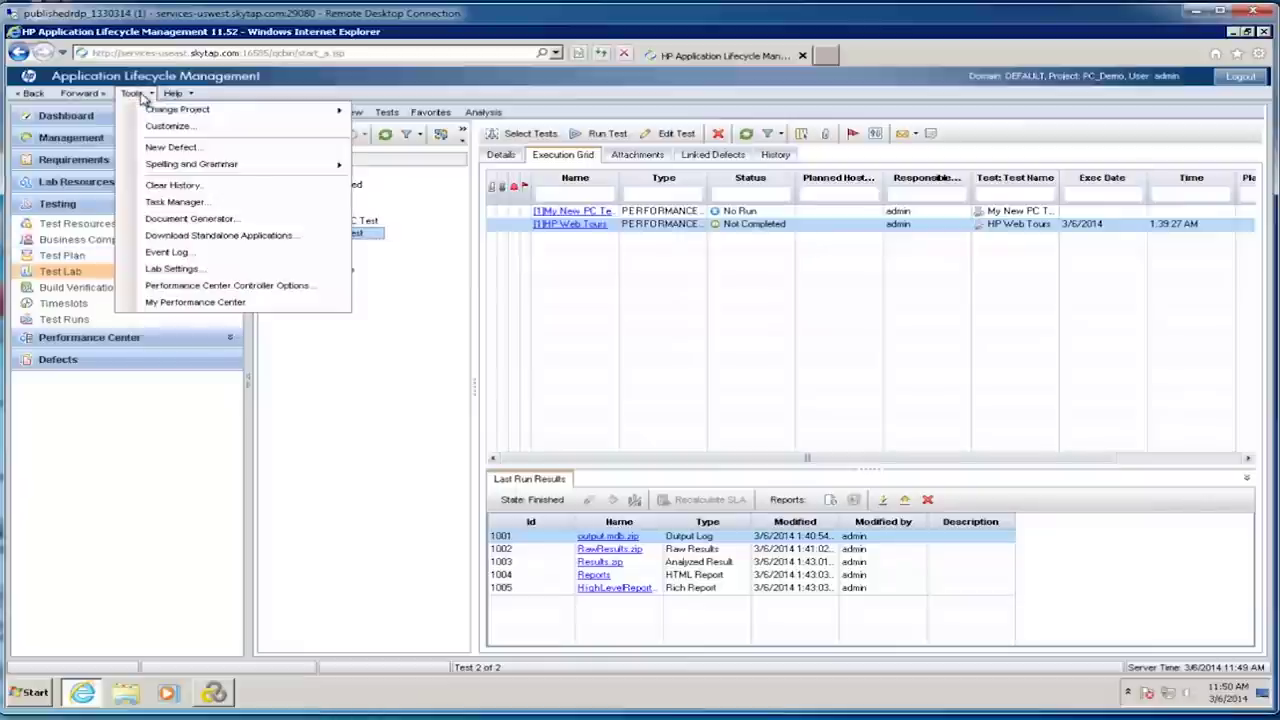
left_click(175, 302)
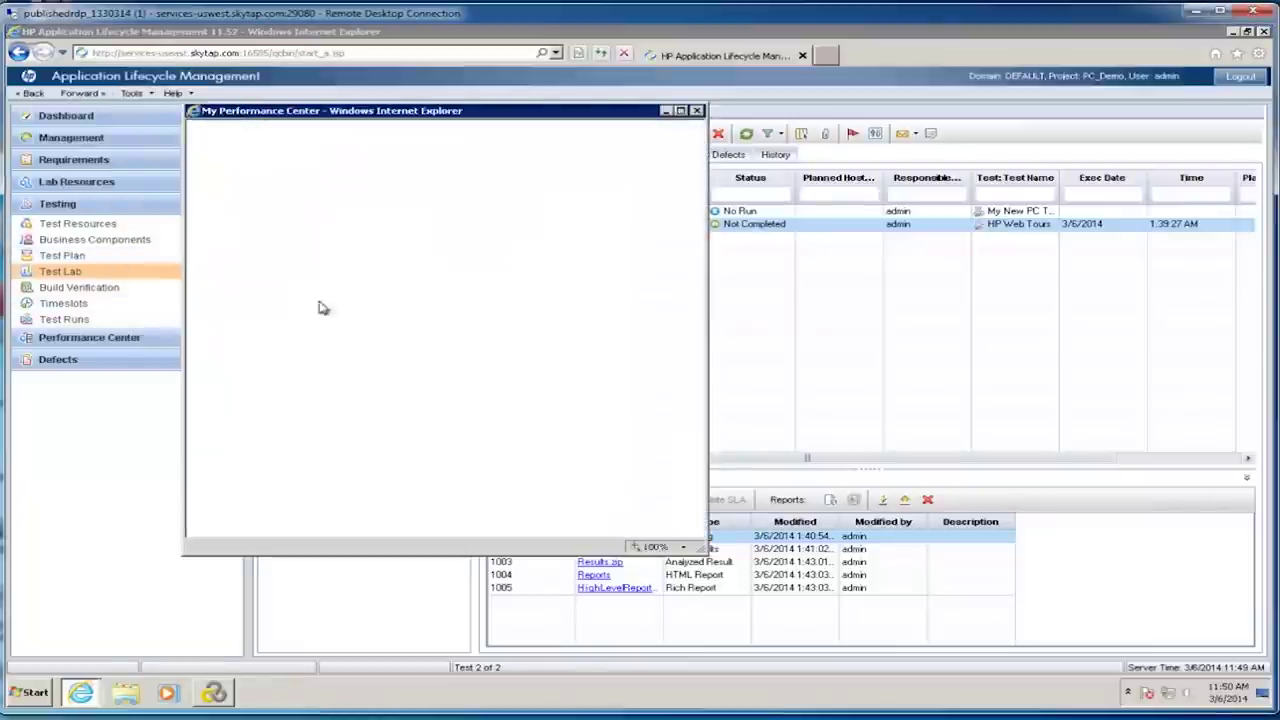
left_click(680, 112)
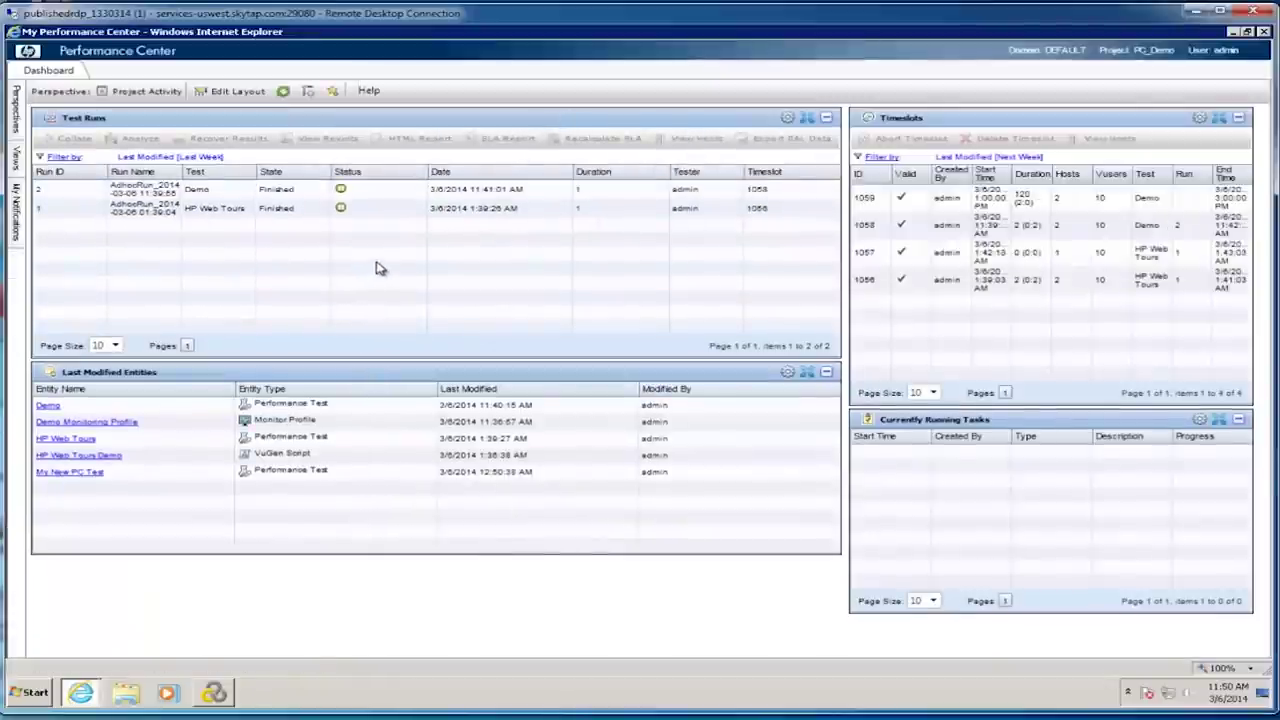
mouse_move(15, 200)
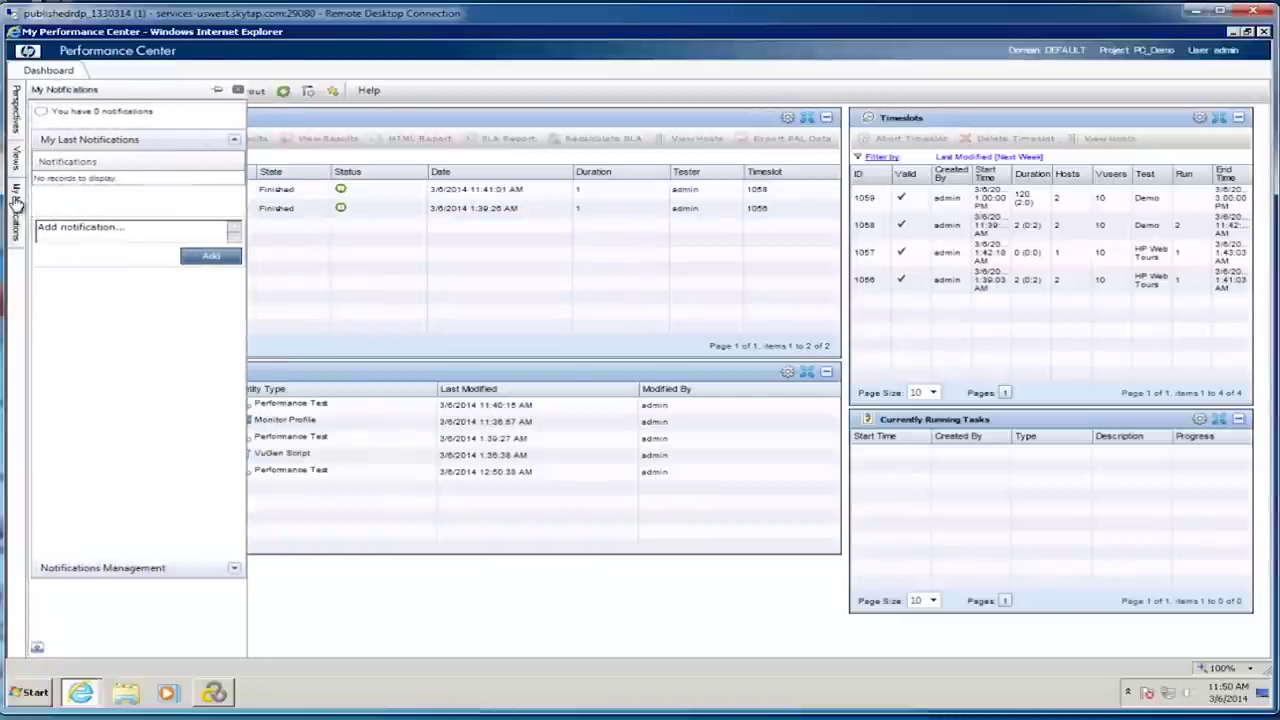
mouse_move(20, 175)
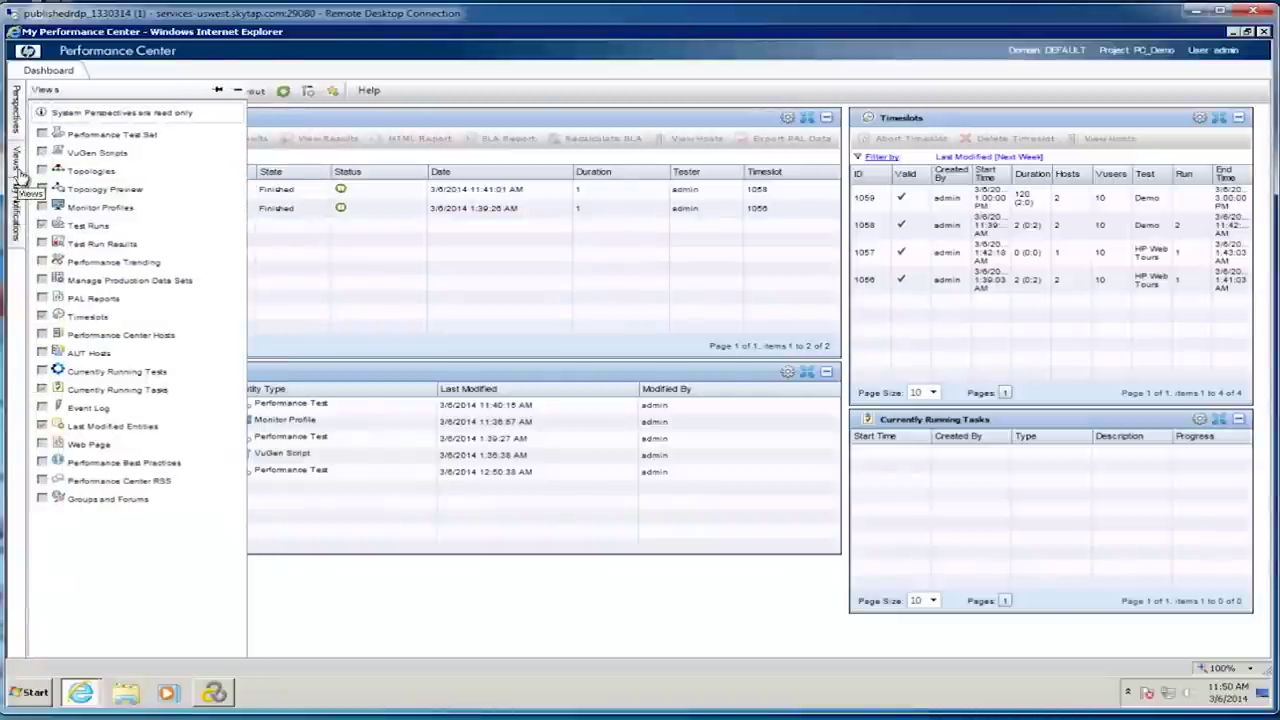